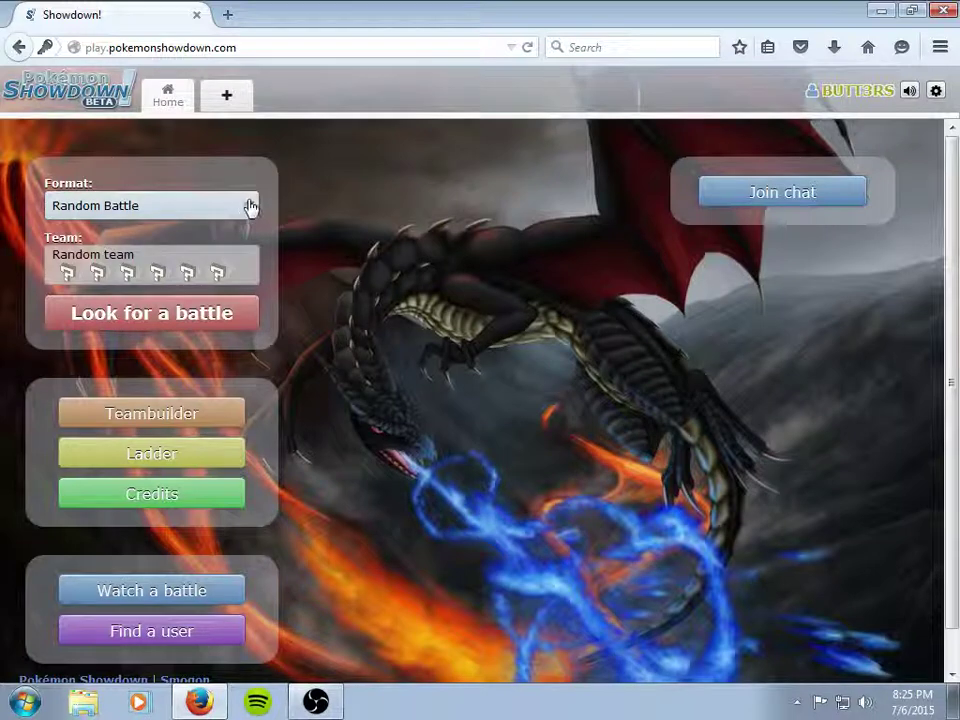
Choose Ubers as the battle format and open the Teambuilder.
left_click(157, 212)
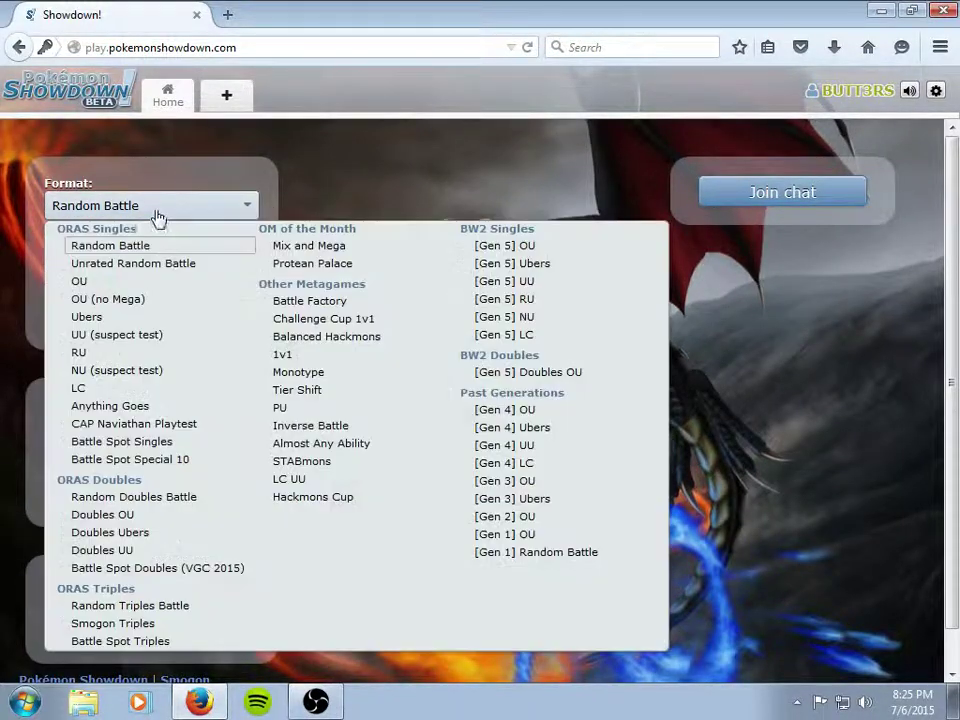
left_click(95, 316)
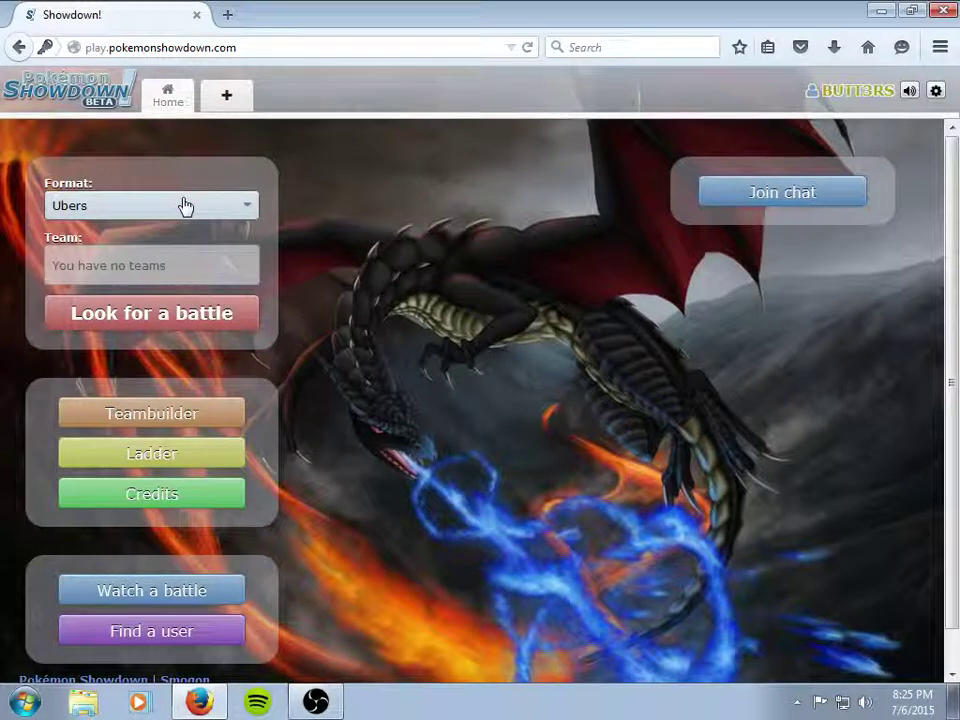
left_click(141, 406)
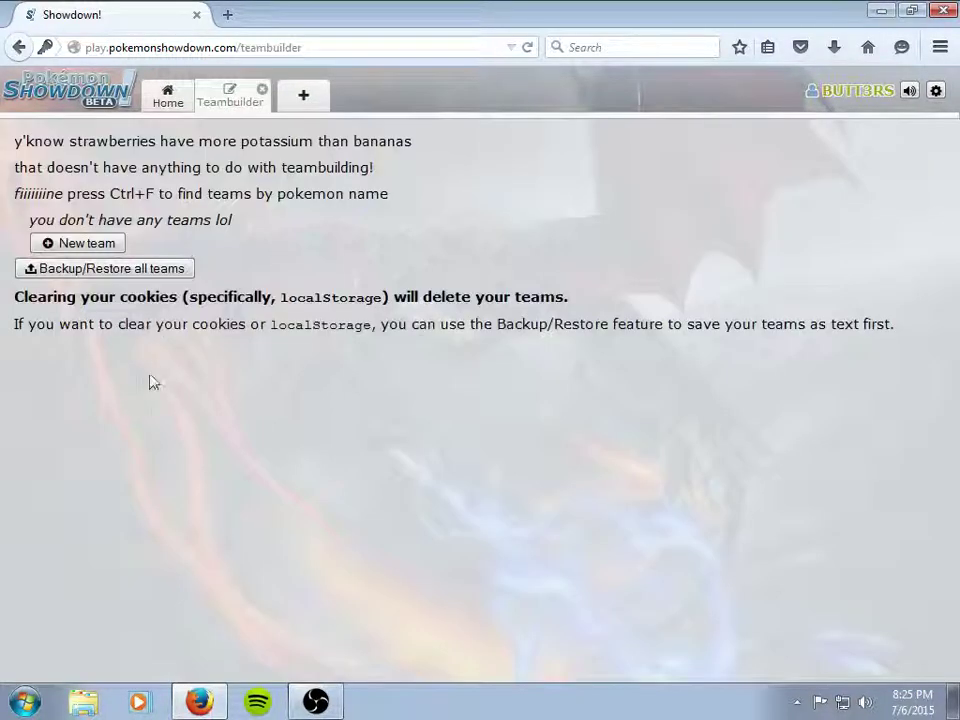
Create a new team named "My First Pokémon Showdown Team" and set its format to Ubers.
left_click(100, 243)
left_click_drag(243, 137, 120, 158)
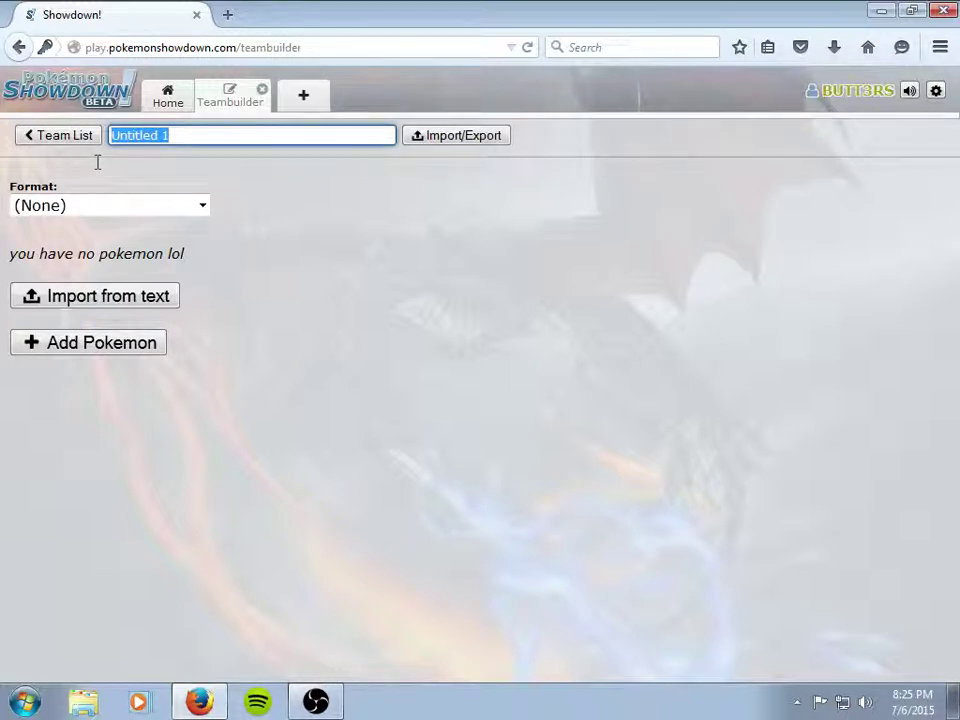
type("My First Pokémon Showdo")
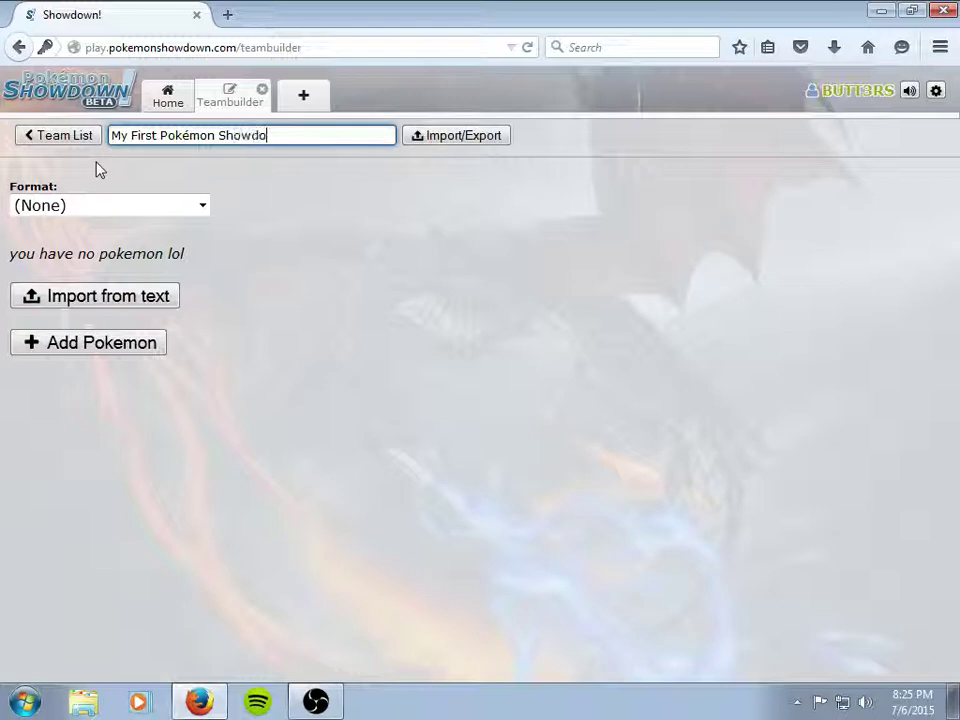
type("wn Team")
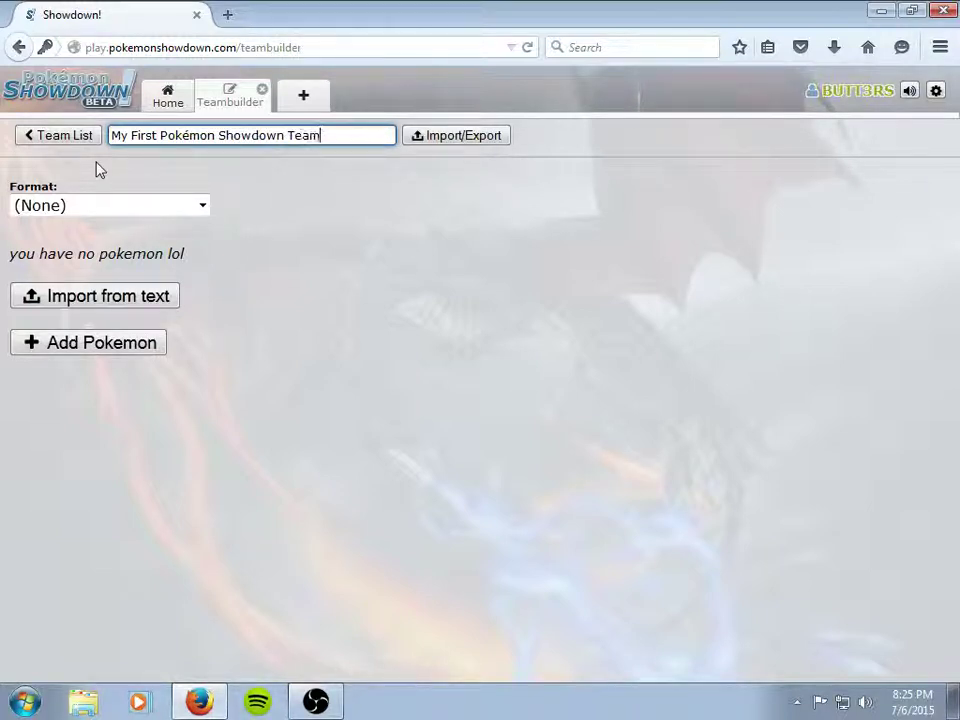
left_click(124, 207)
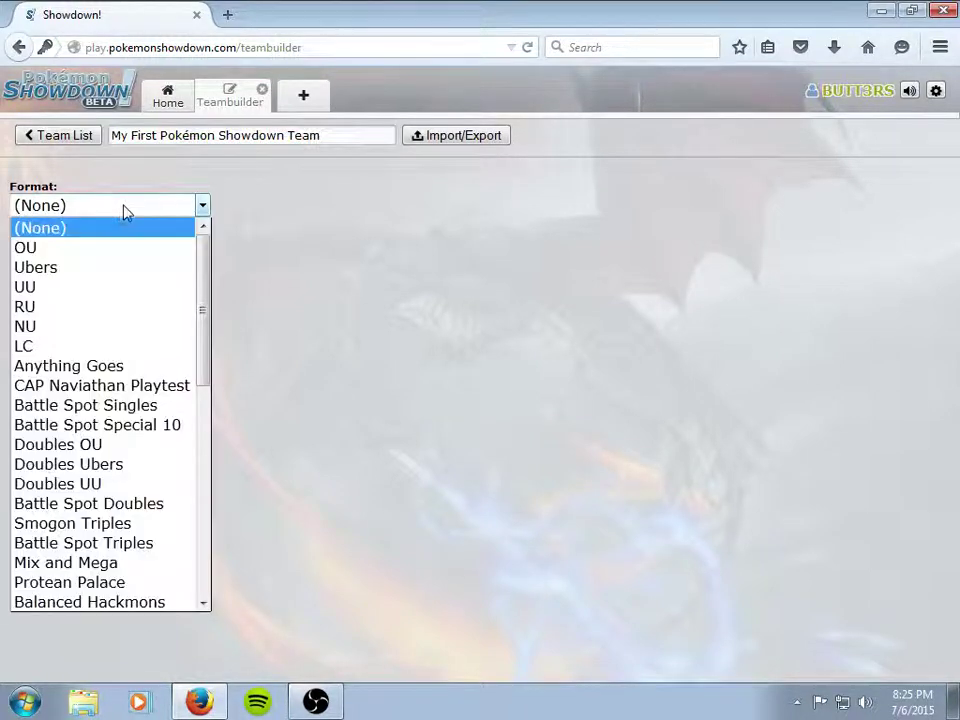
left_click(88, 267)
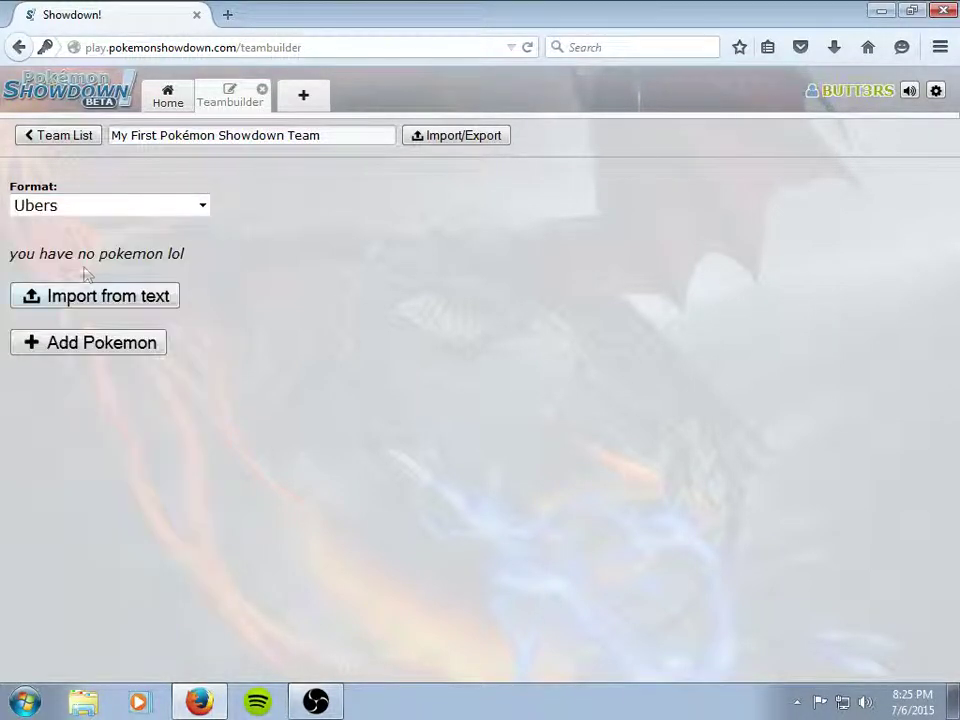
Add Blaziken from the Uber tier to the team and make it shiny.
left_click(75, 347)
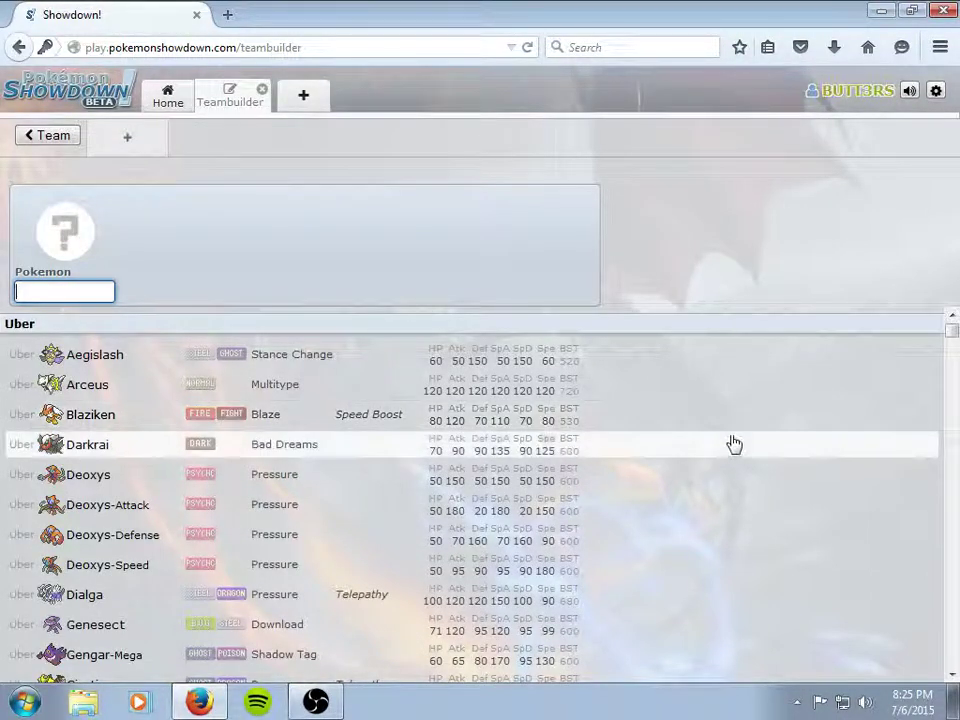
scroll(621, 428, "down", 1)
scroll(606, 416, "down", 1)
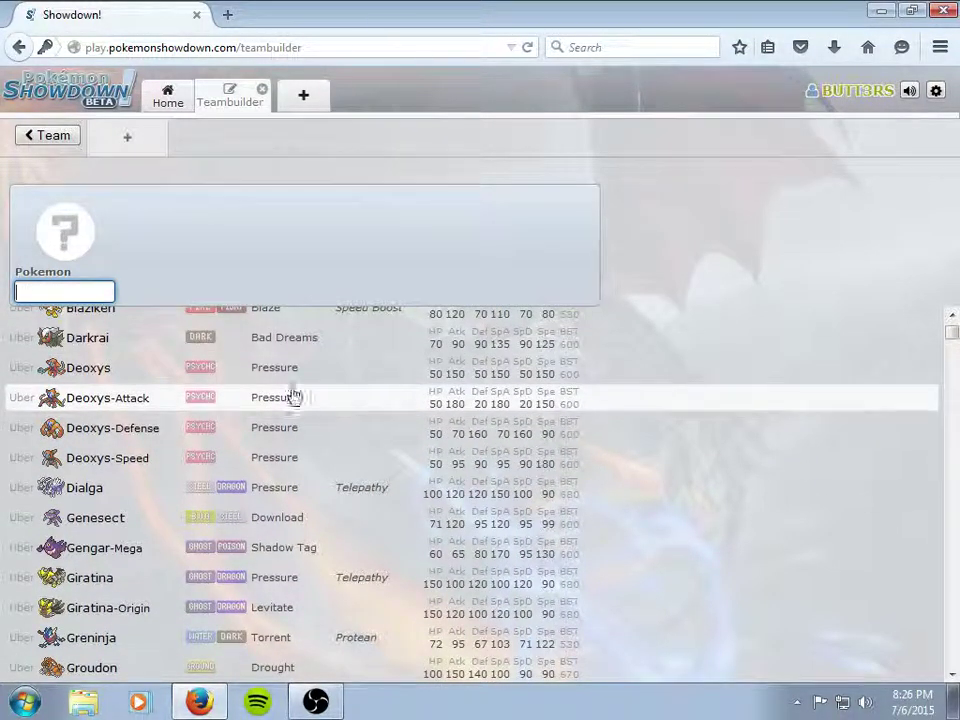
scroll(212, 415, "down", 3)
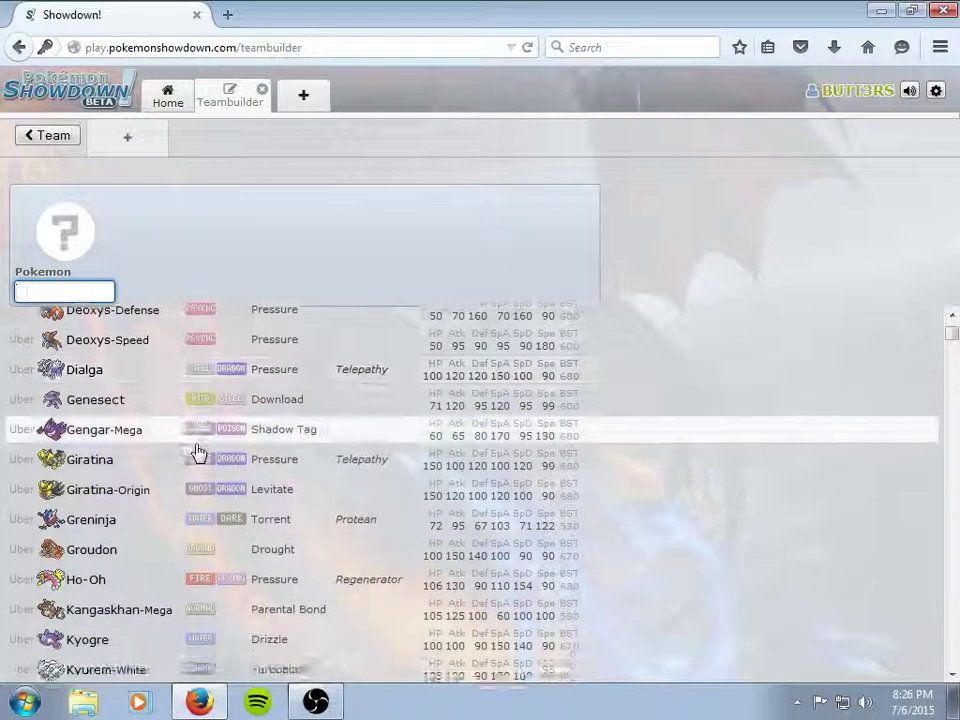
scroll(198, 453, "up", 3)
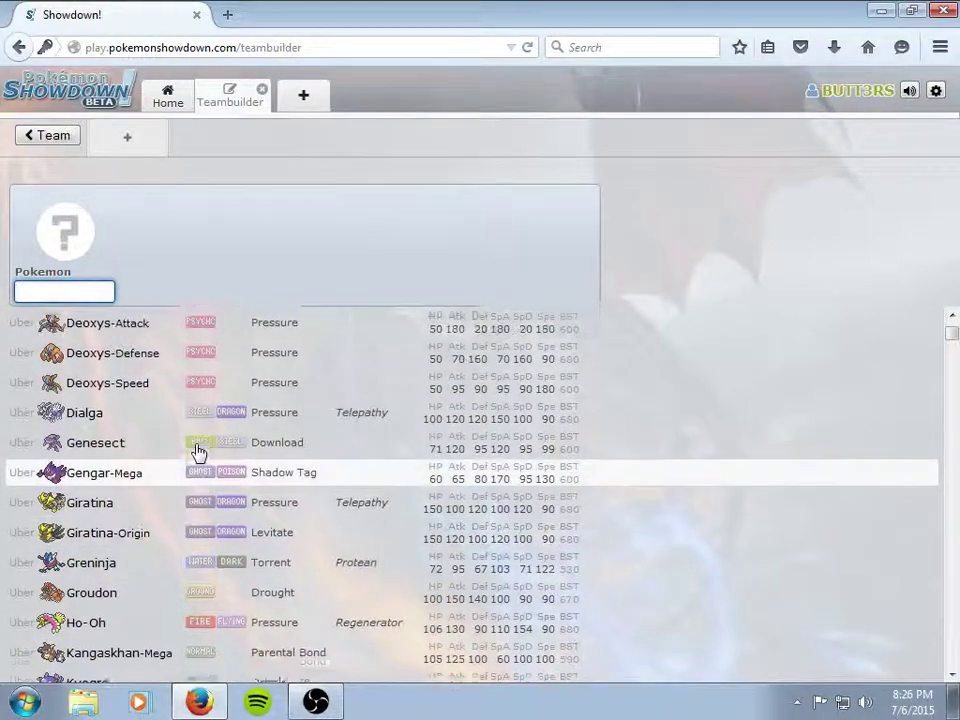
scroll(249, 485, "up", 2)
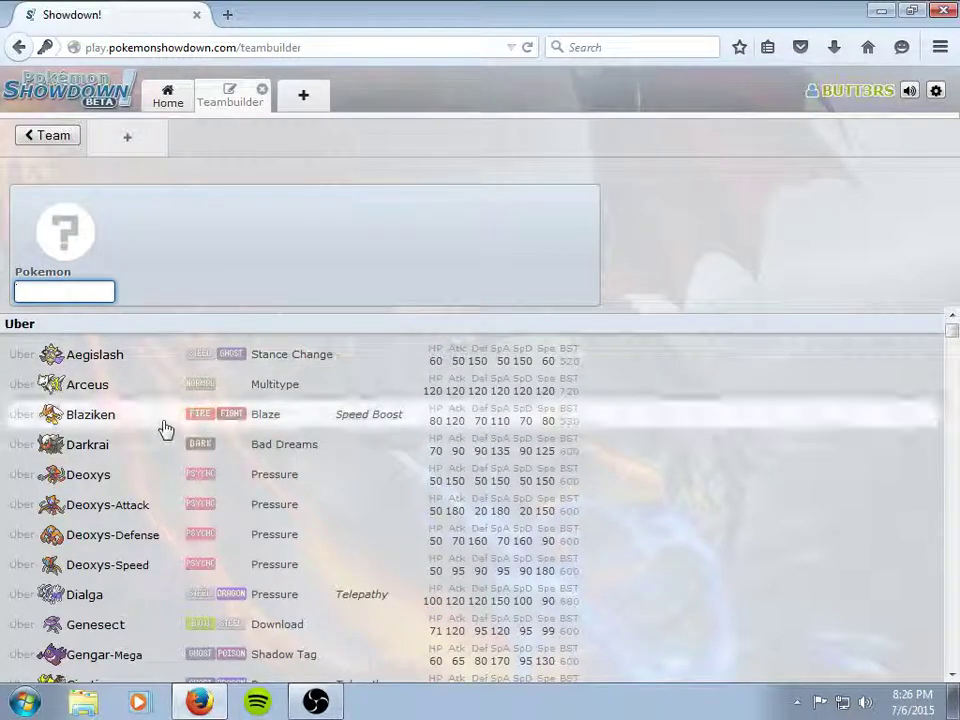
left_click(165, 424)
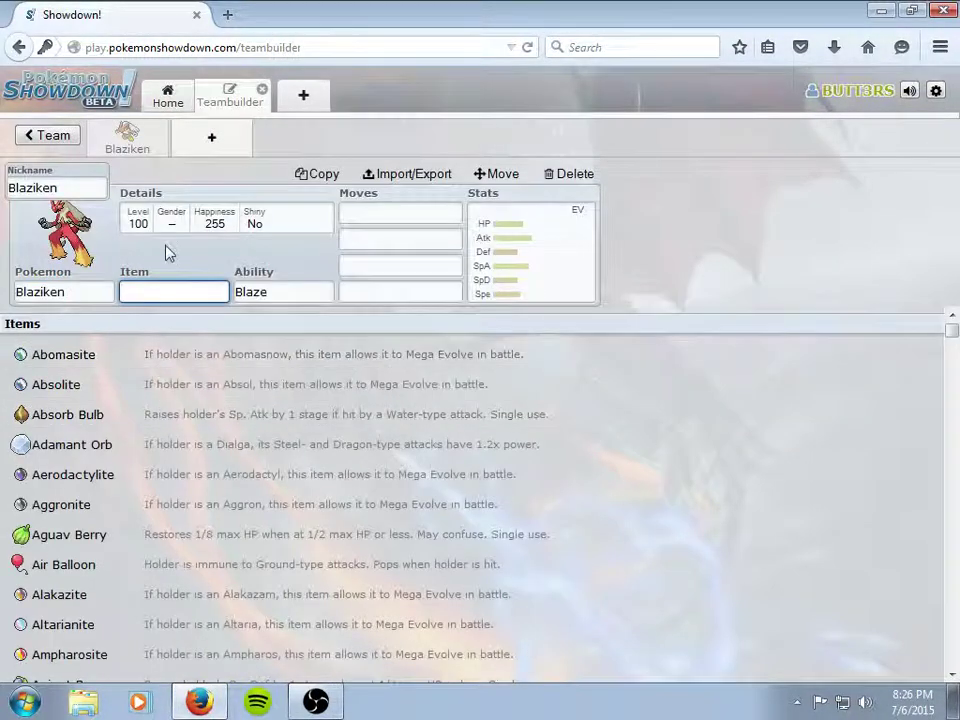
left_click(190, 235)
left_click(104, 408)
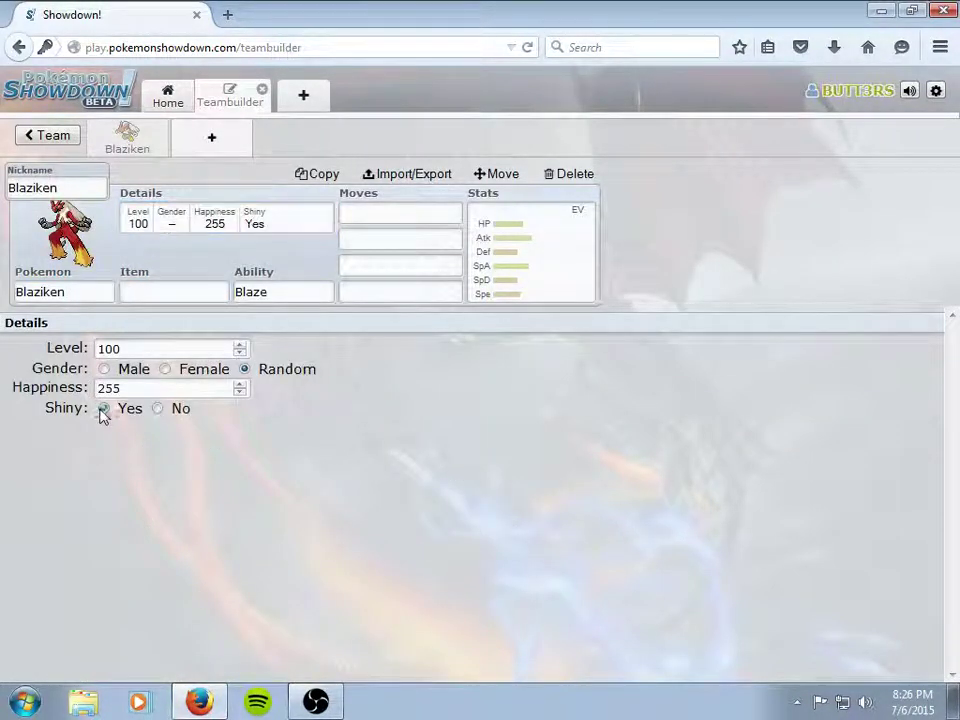
Give Blaziken the Leftovers item and the Speed Boost ability.
left_click(145, 287)
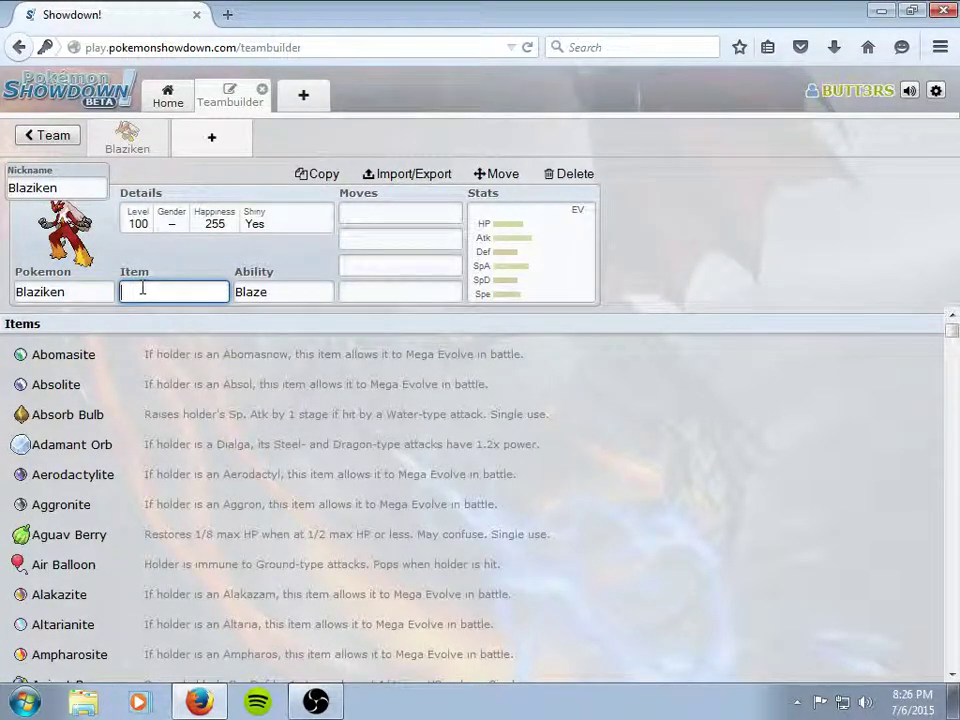
type("left")
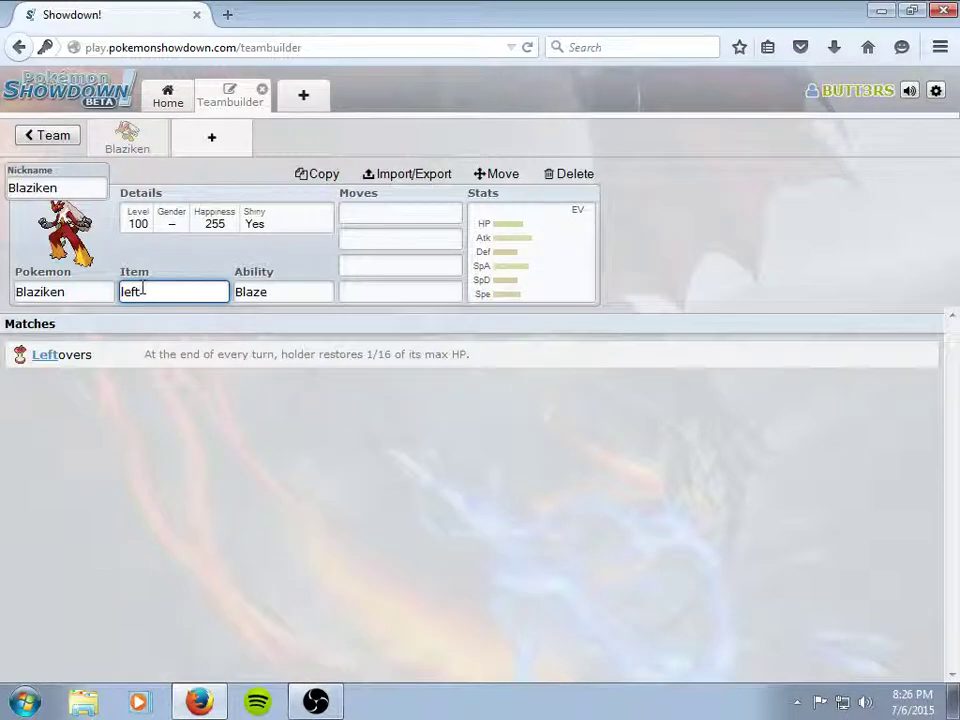
key("Return")
left_click(184, 444)
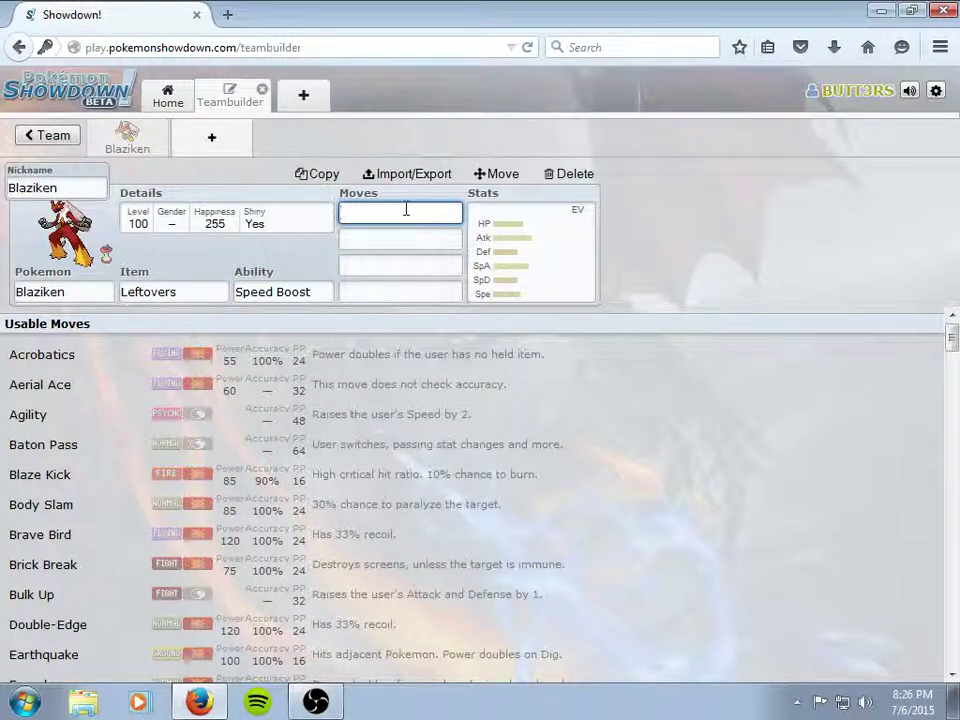
Set Blaziken's four moves to Flare Blitz, Substitute, Swords Dance and Protect, in that order.
type("are")
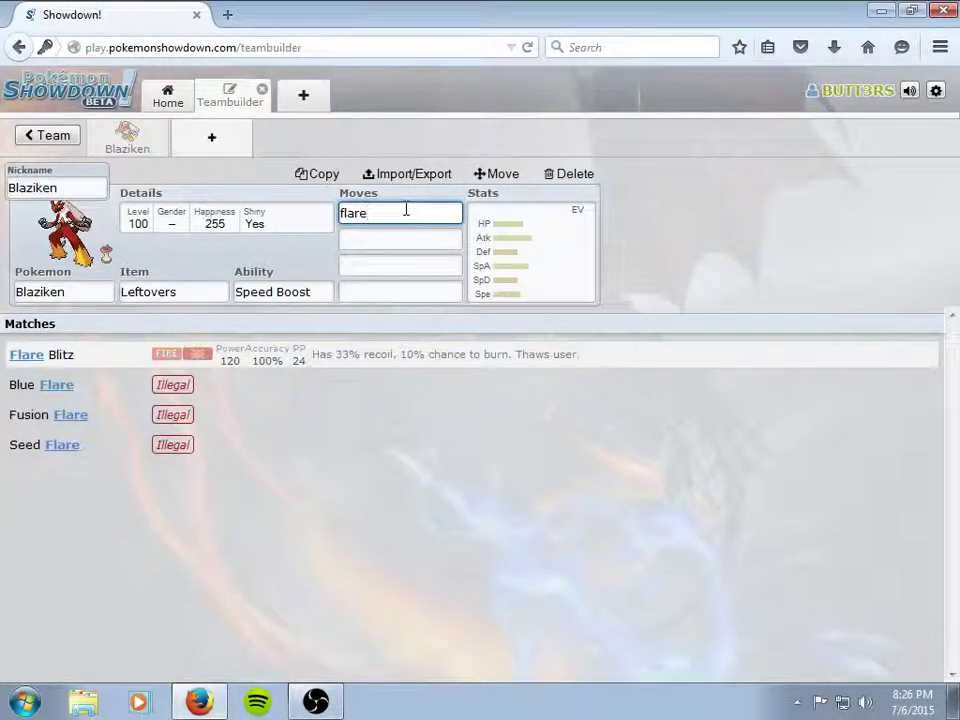
key("Return")
type("\\")
key("BackSpace")
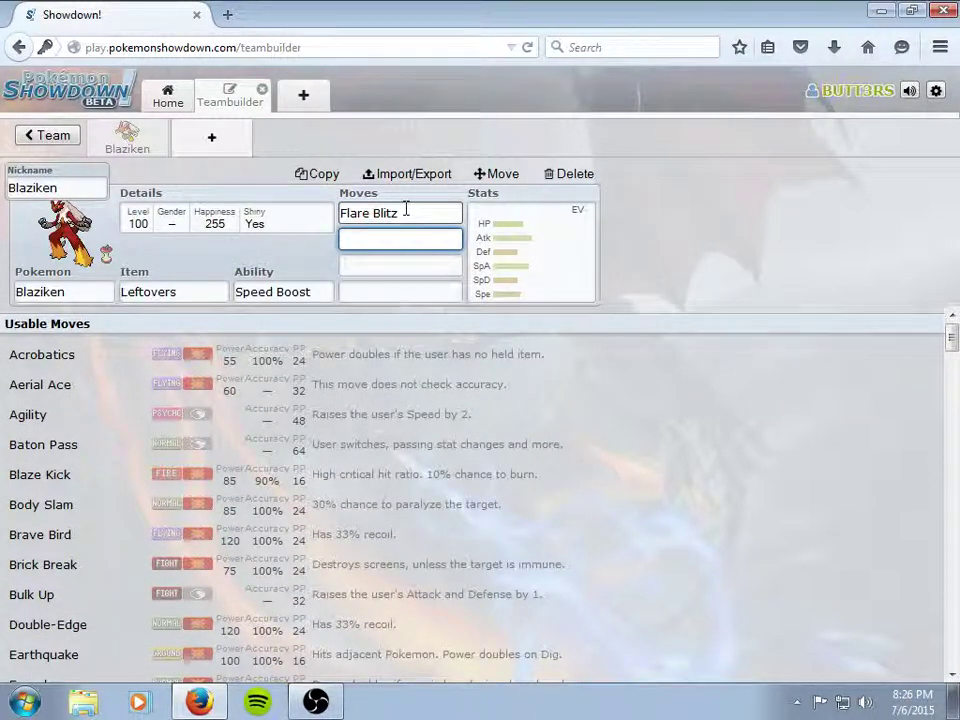
left_click(335, 707)
left_click(333, 700)
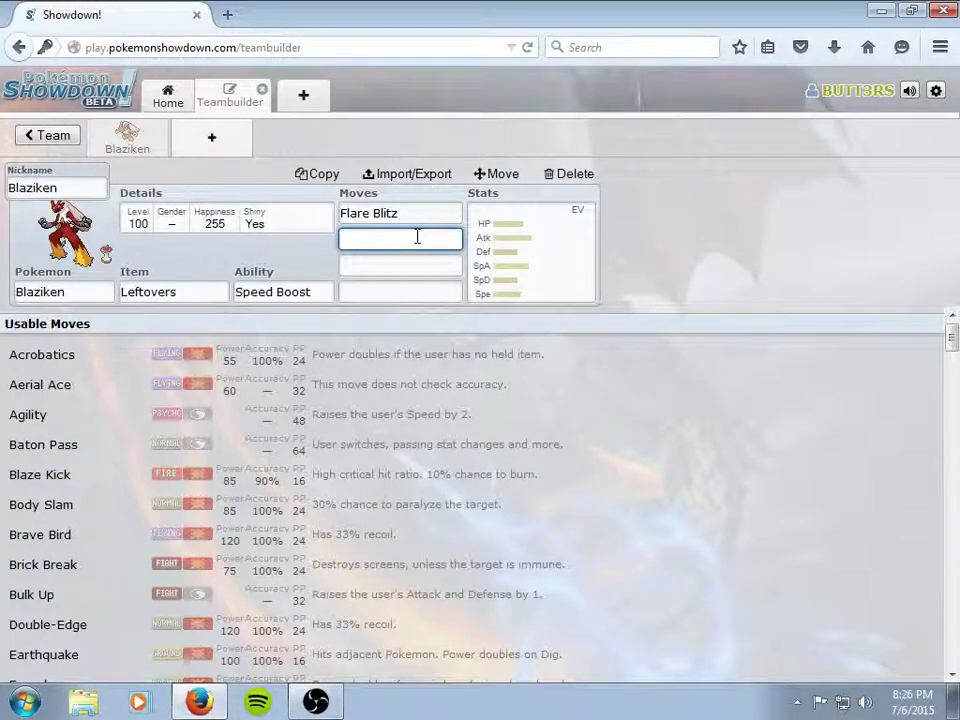
type("subst")
key("Return")
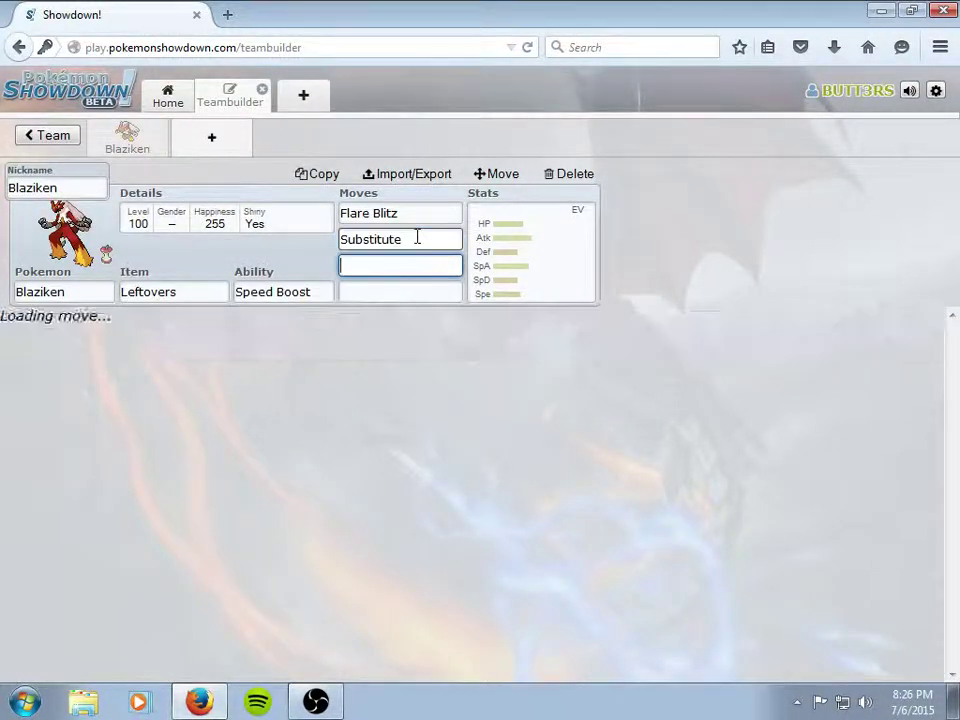
type("swo")
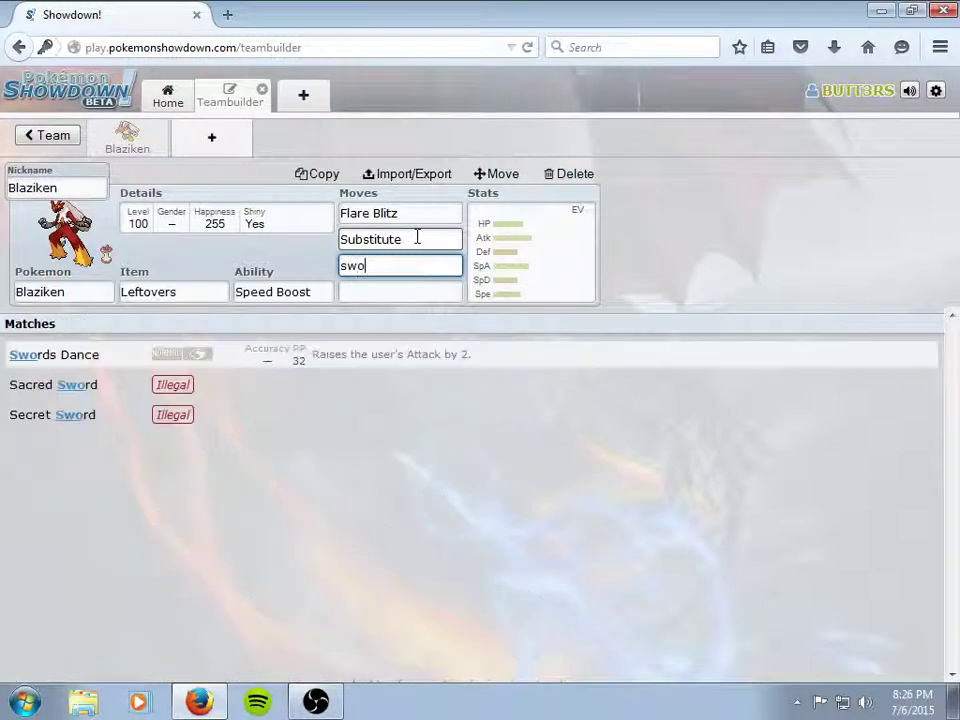
key("Return")
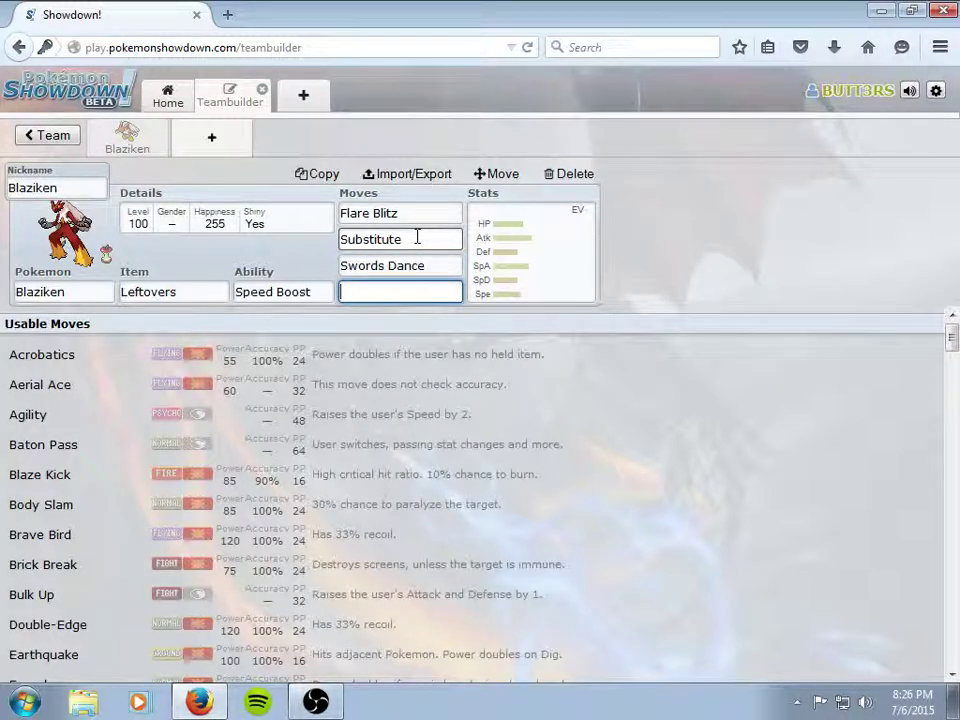
type("pro")
key("Return")
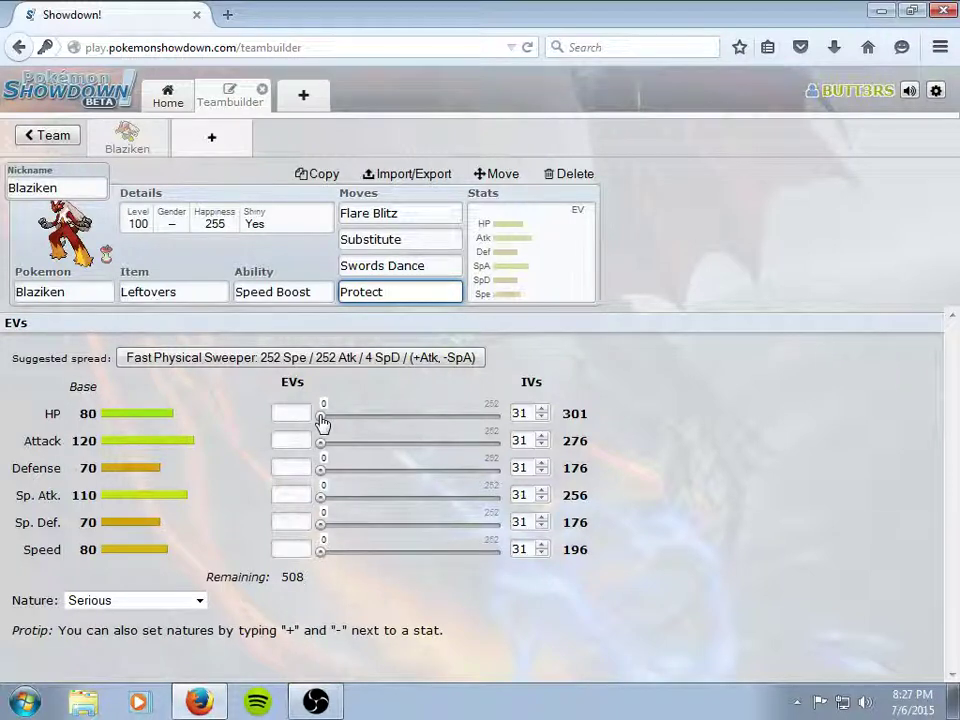
Assign Blaziken 252 EVs in Attack and 252 in Sp. Def., and set its nature to Jolly (+Spe, -SpA).
left_click_drag(321, 441, 535, 457)
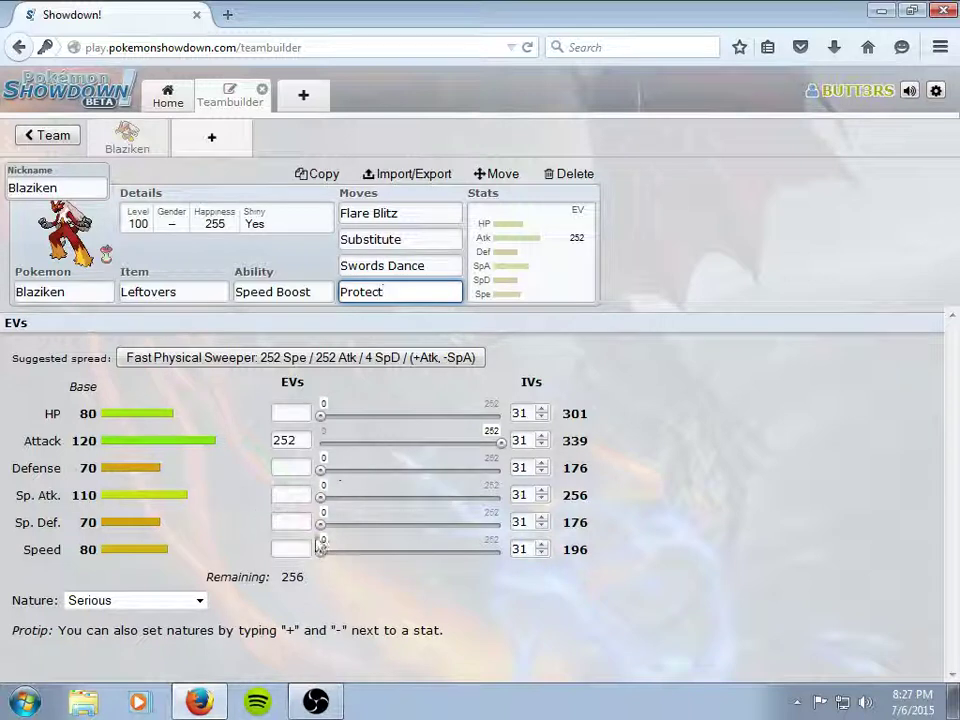
left_click_drag(322, 523, 524, 517)
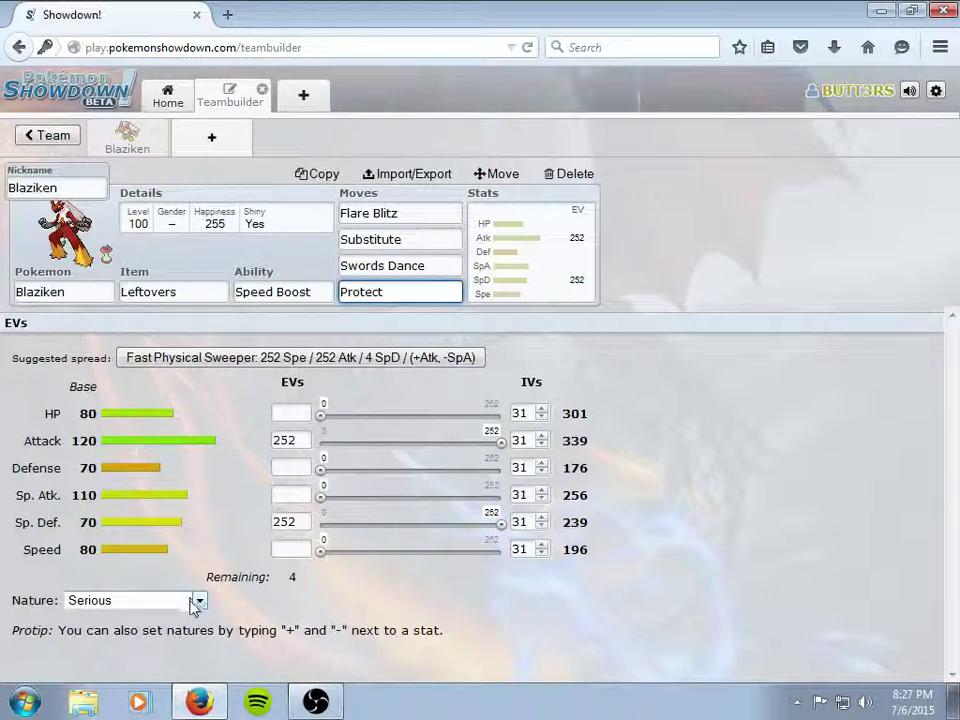
left_click(486, 279)
left_click(118, 601)
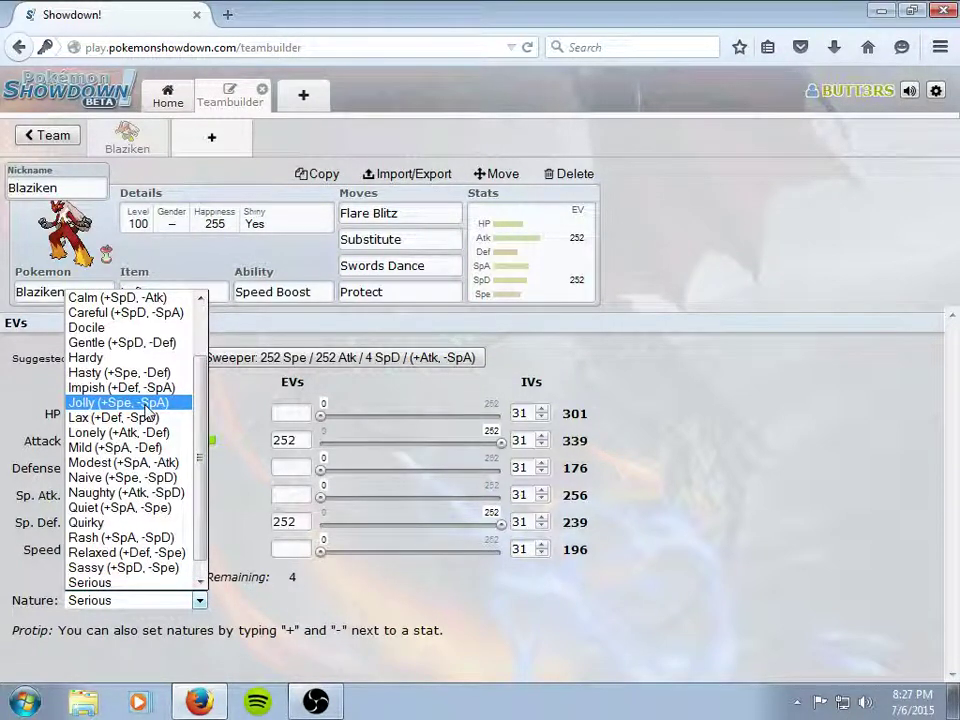
left_click(147, 403)
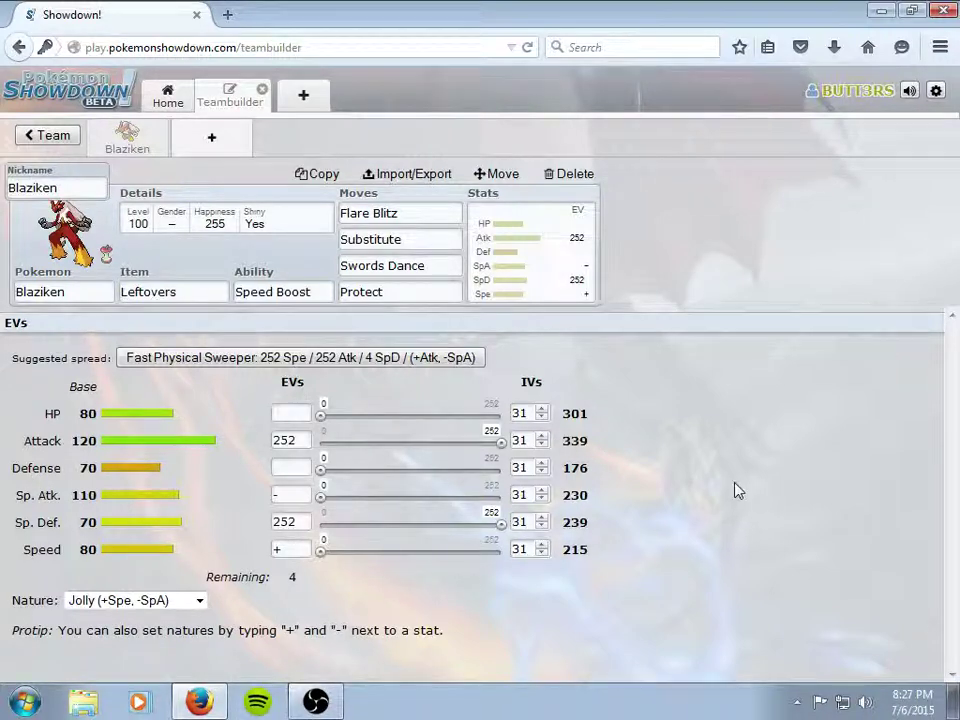
Change Blaziken's nickname to "ThisChickenIsOnFire".
left_click(193, 140)
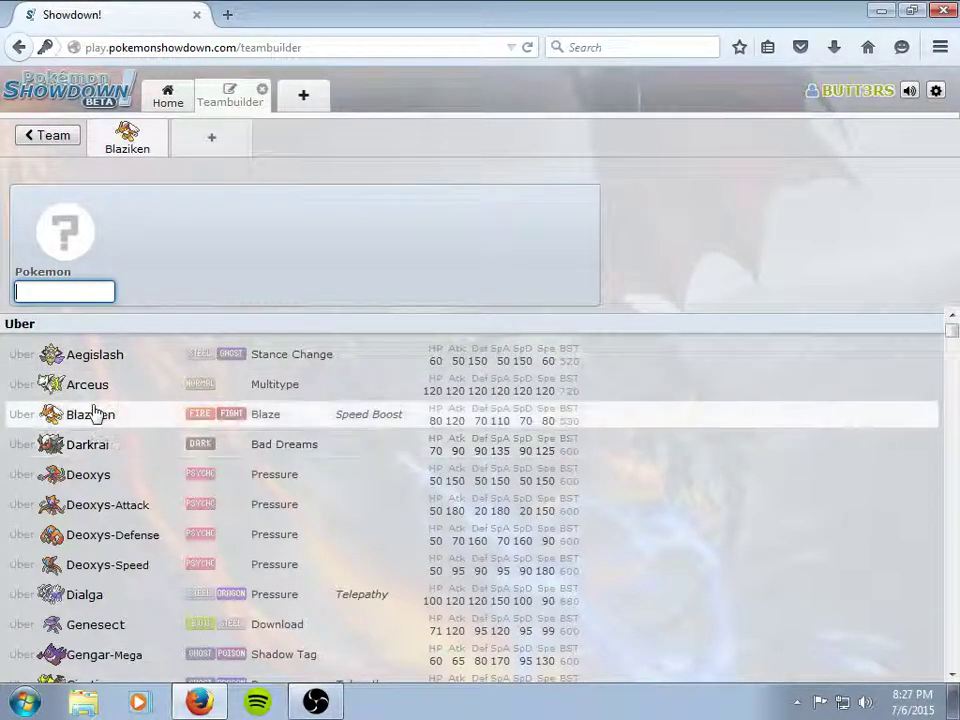
left_click(125, 145)
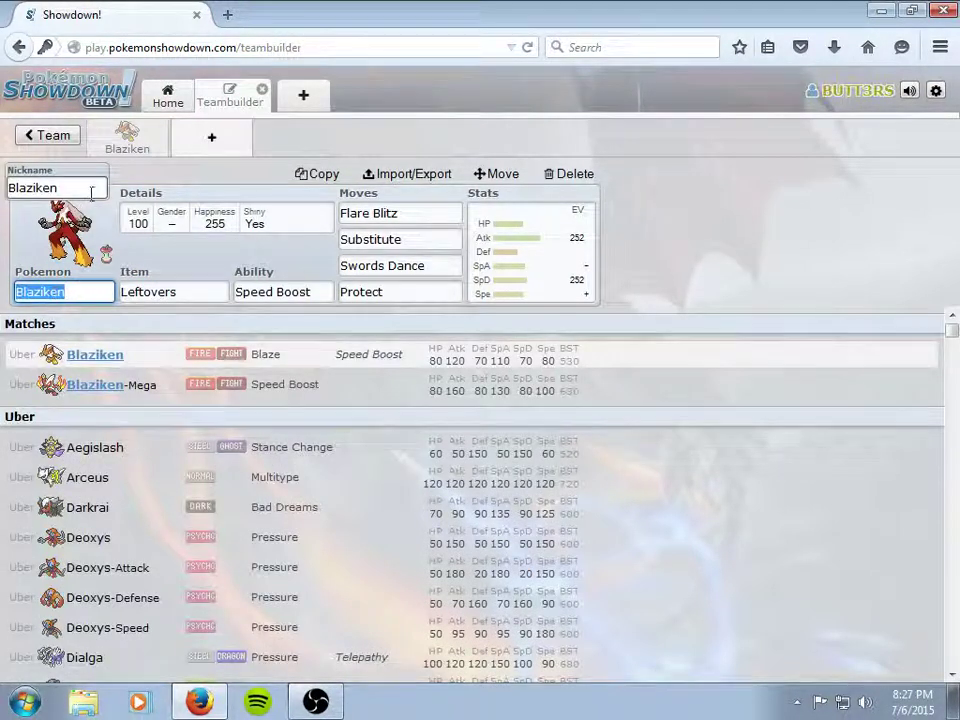
left_click_drag(91, 193, 3, 196)
type("T")
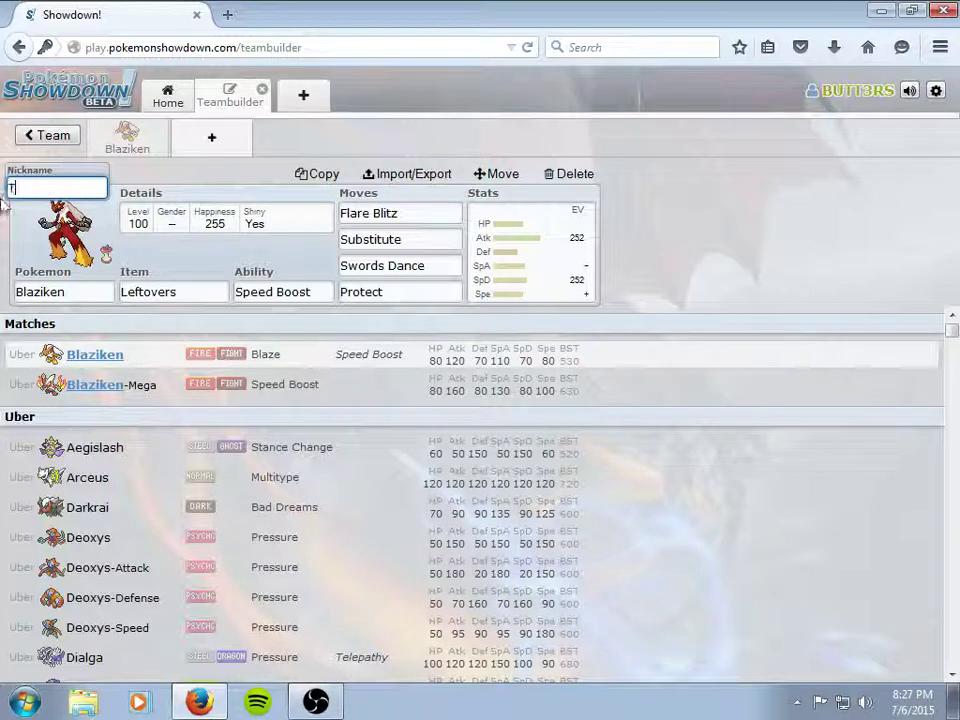
type("hisChicken")
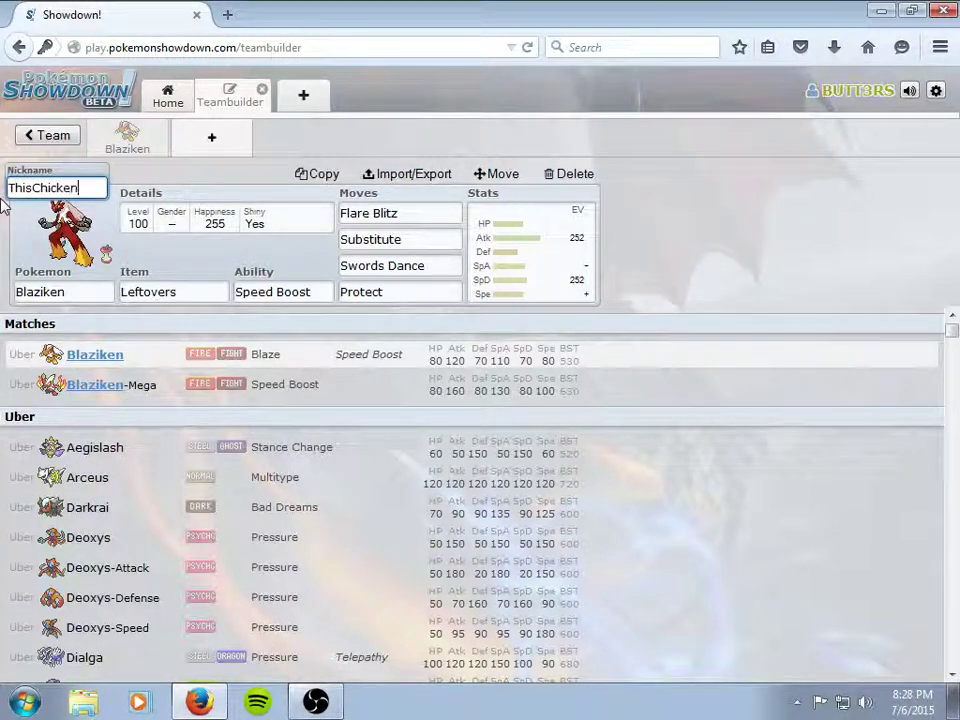
type("IsON")
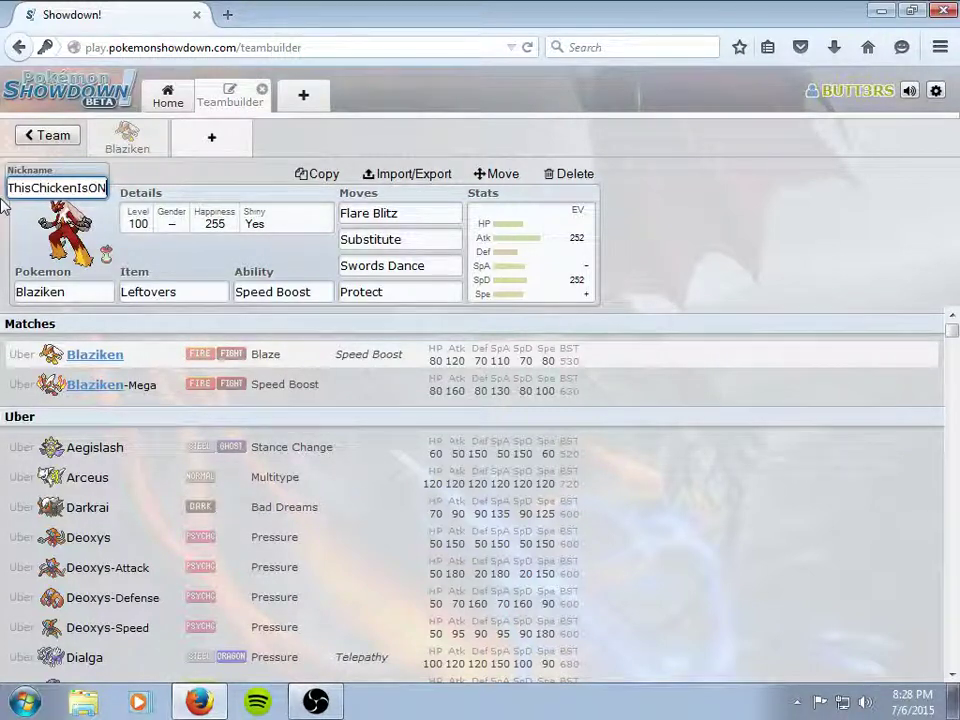
key("BackSpace")
type("Fire")
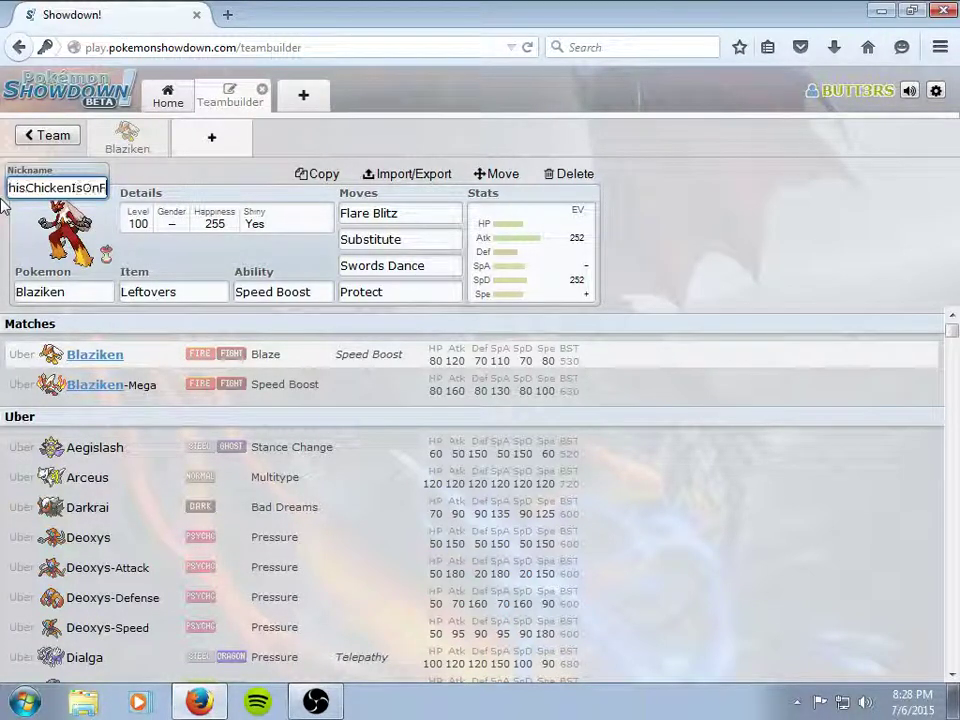
Add Aegislash as the team's second Pokémon and make it shiny.
left_click(199, 135)
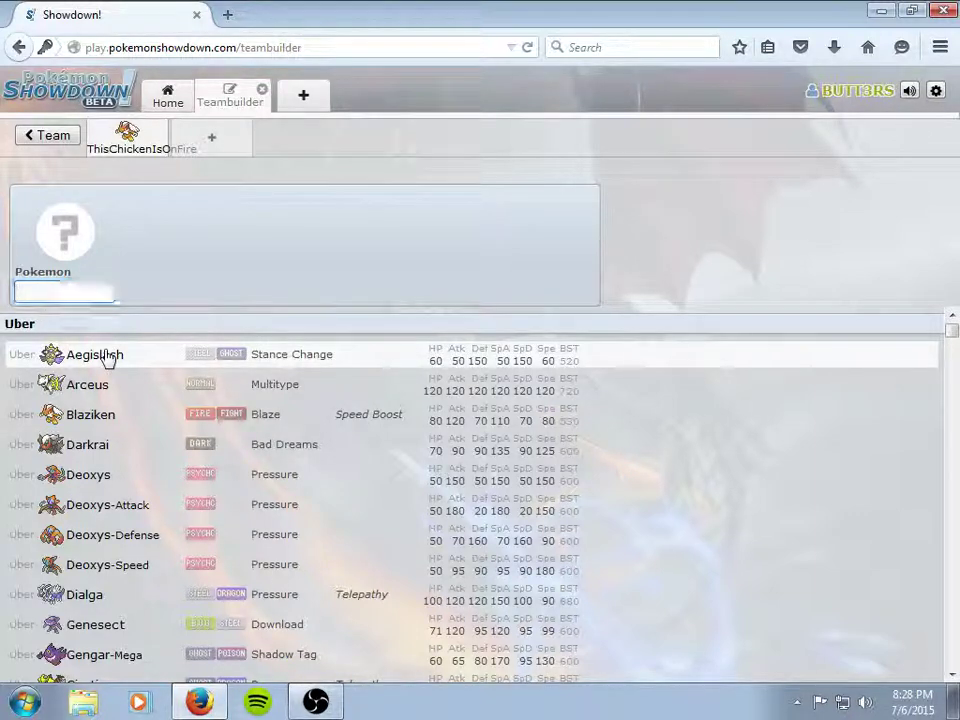
left_click(107, 357)
left_click(222, 228)
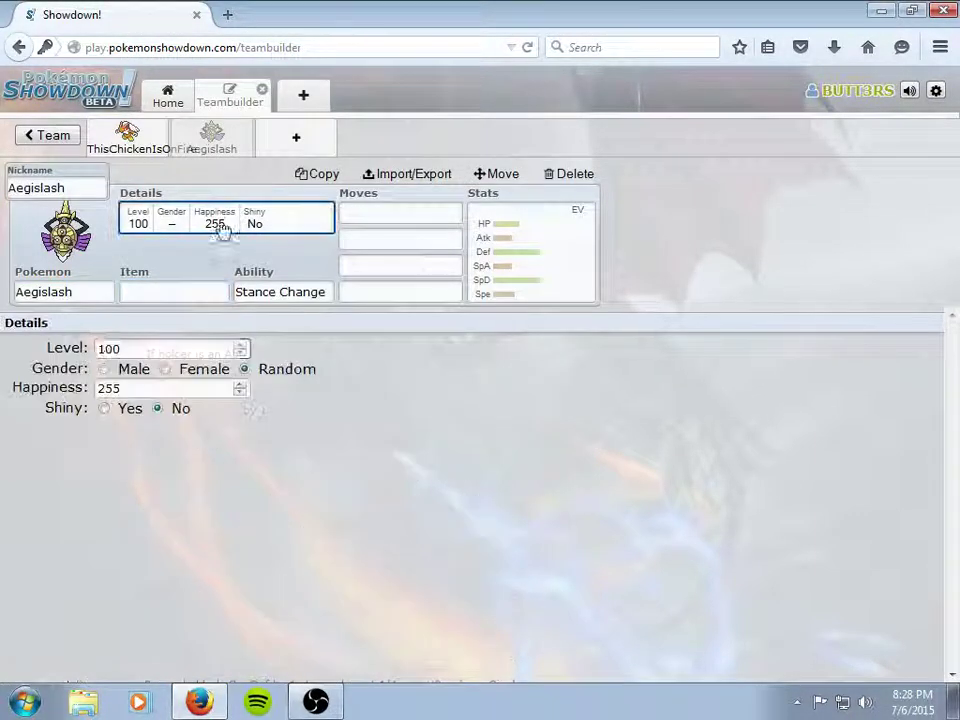
left_click(105, 408)
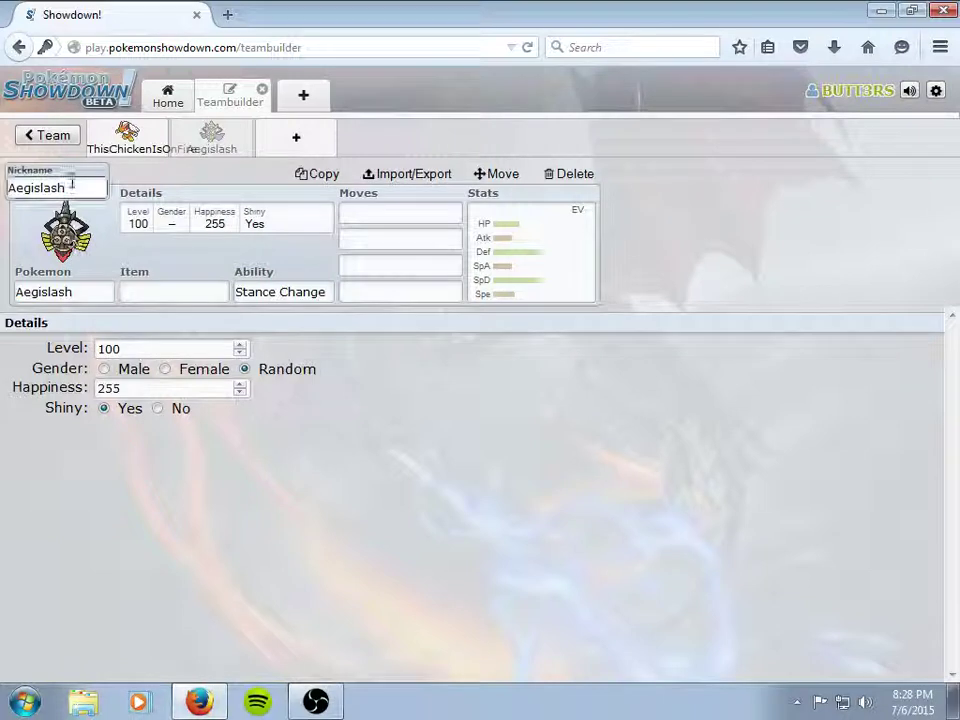
Change Aegislash's nickname to "Buters' Knife".
left_click_drag(71, 184, 5, 199)
type("But")
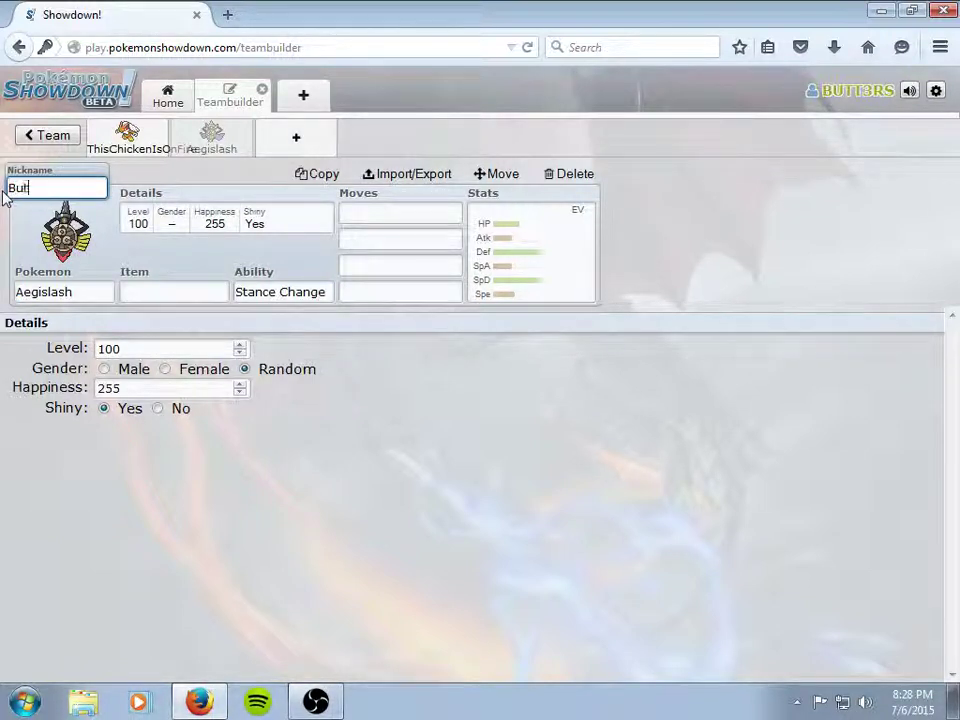
type("t")
type("ers' Knife")
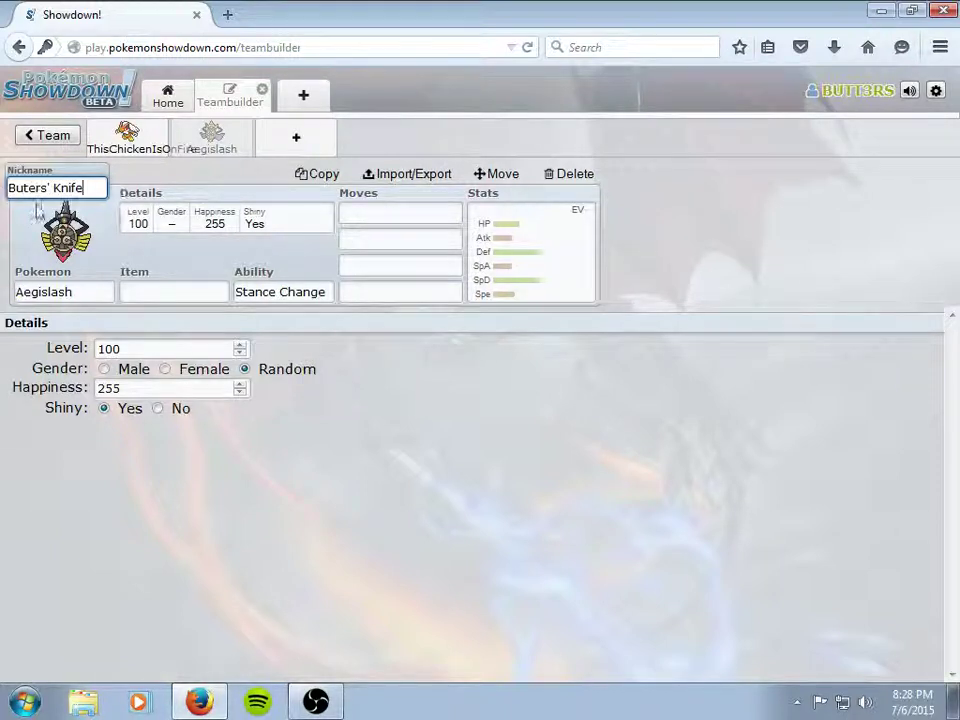
Give Aegislash the Air Balloon item.
left_click(131, 293)
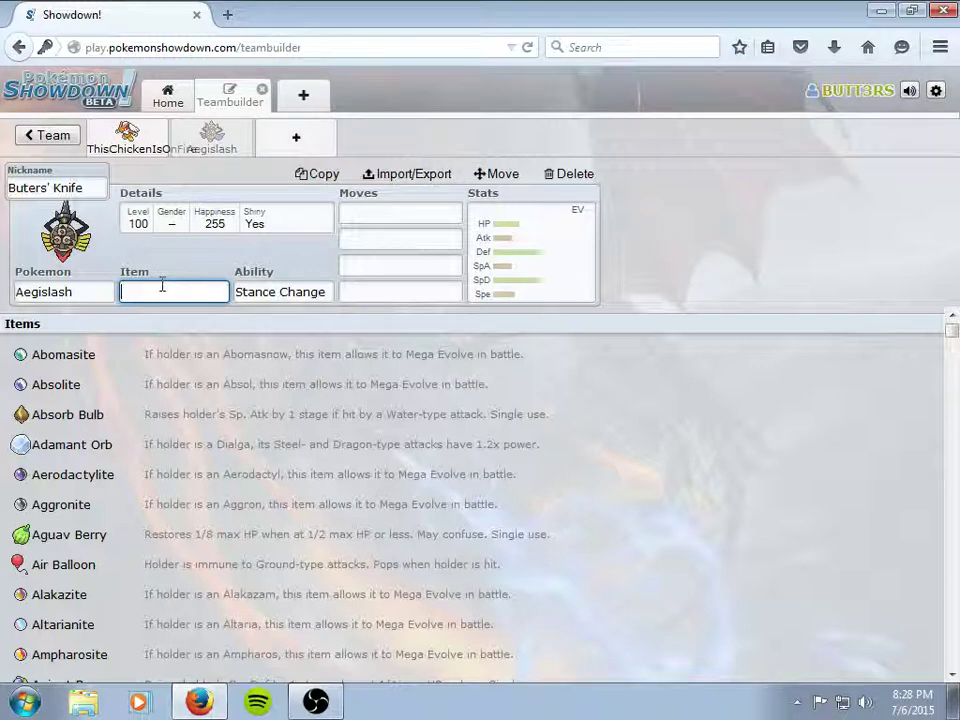
type("air")
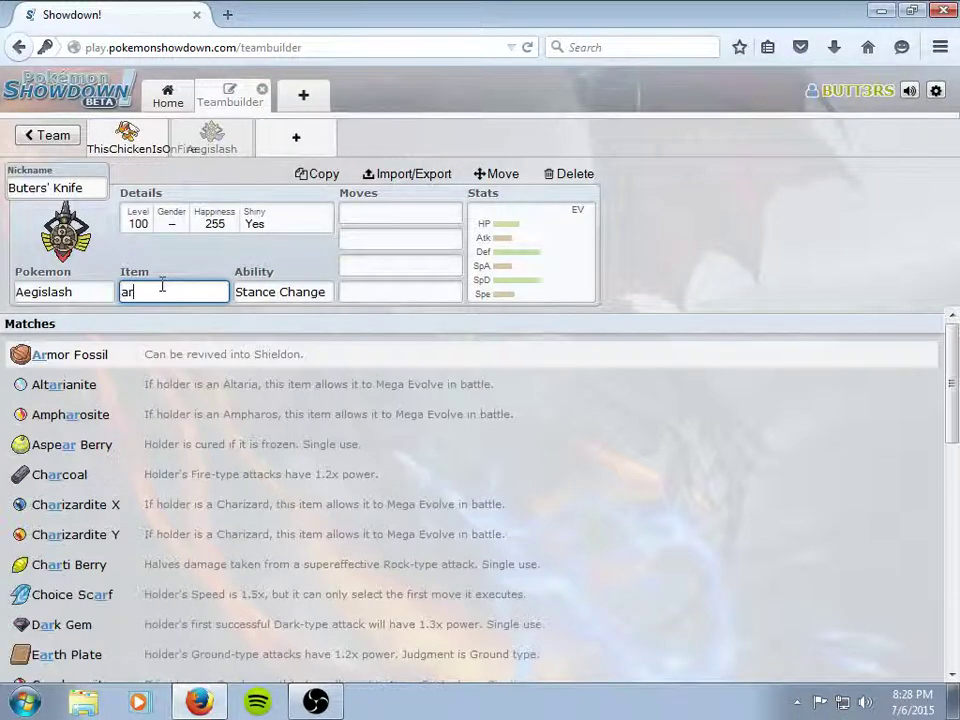
key("Return")
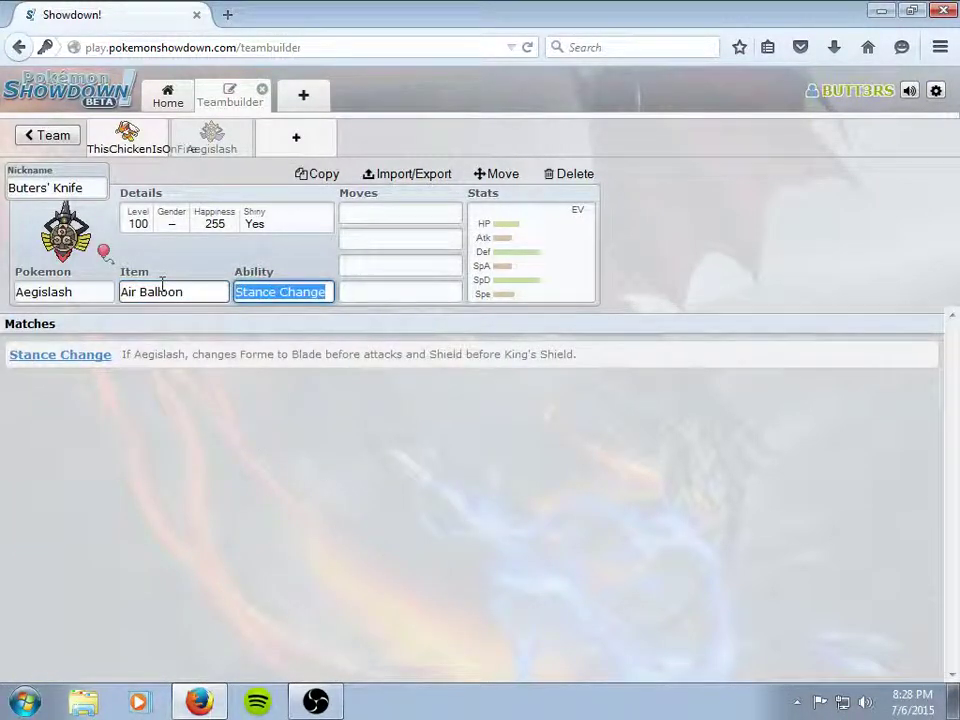
Set Aegislash's four moves to Iron Head, Sacred Sword, Destiny Bond and King's Shield, in that order.
left_click(411, 204)
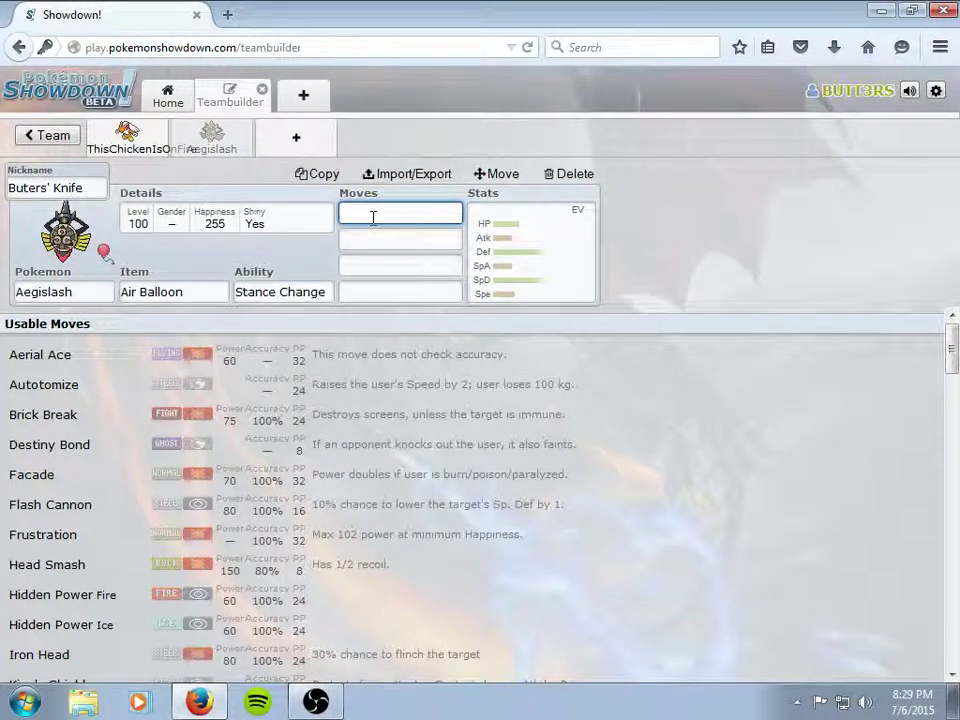
type("iron")
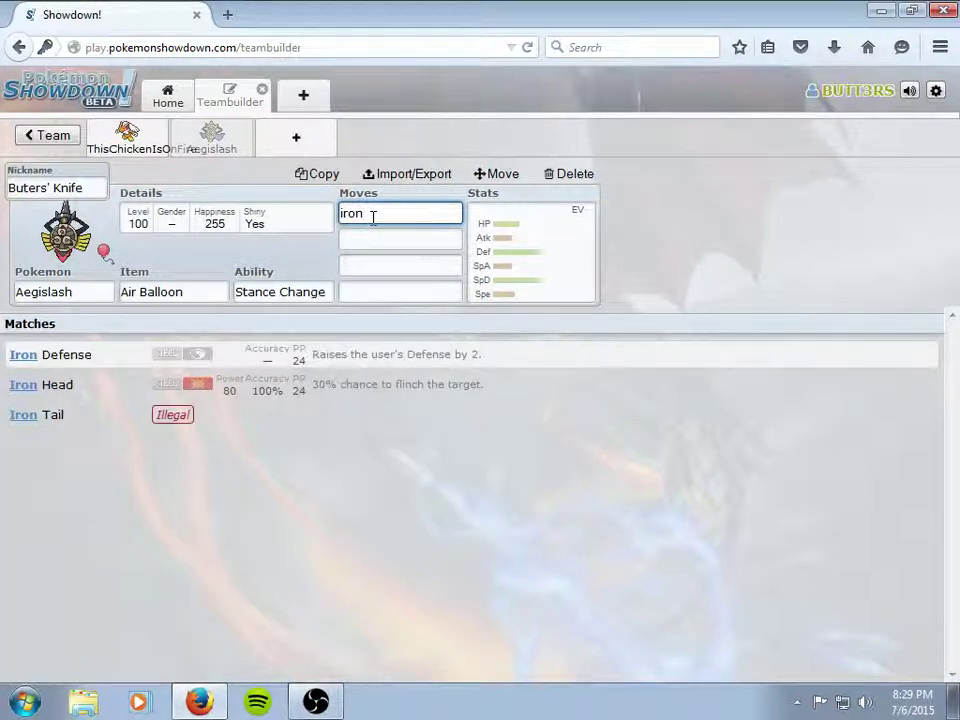
left_click(458, 388)
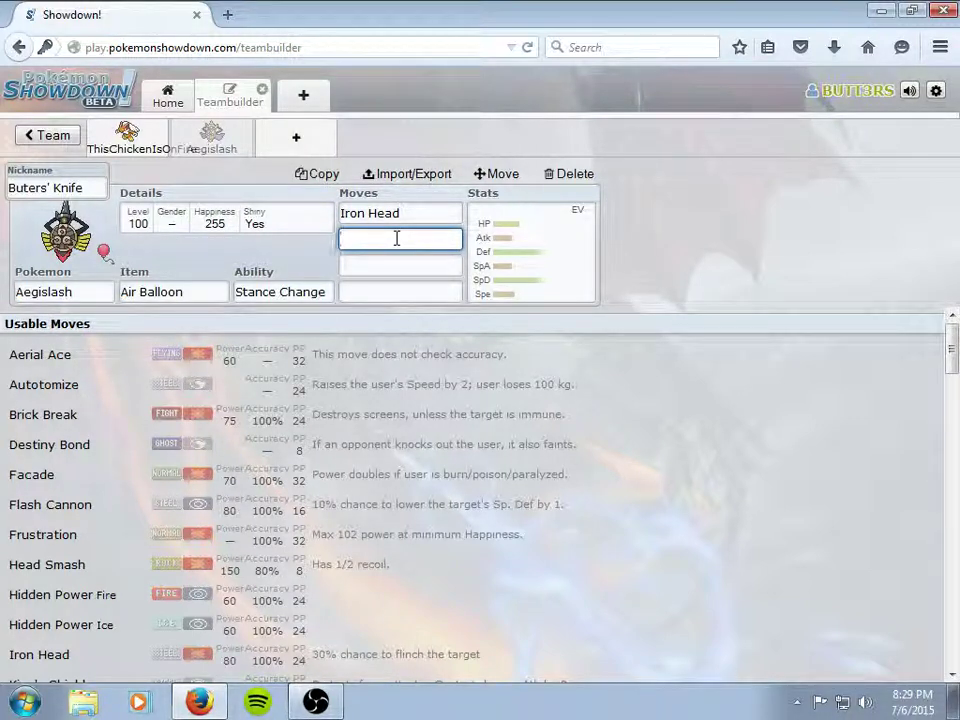
type("sac")
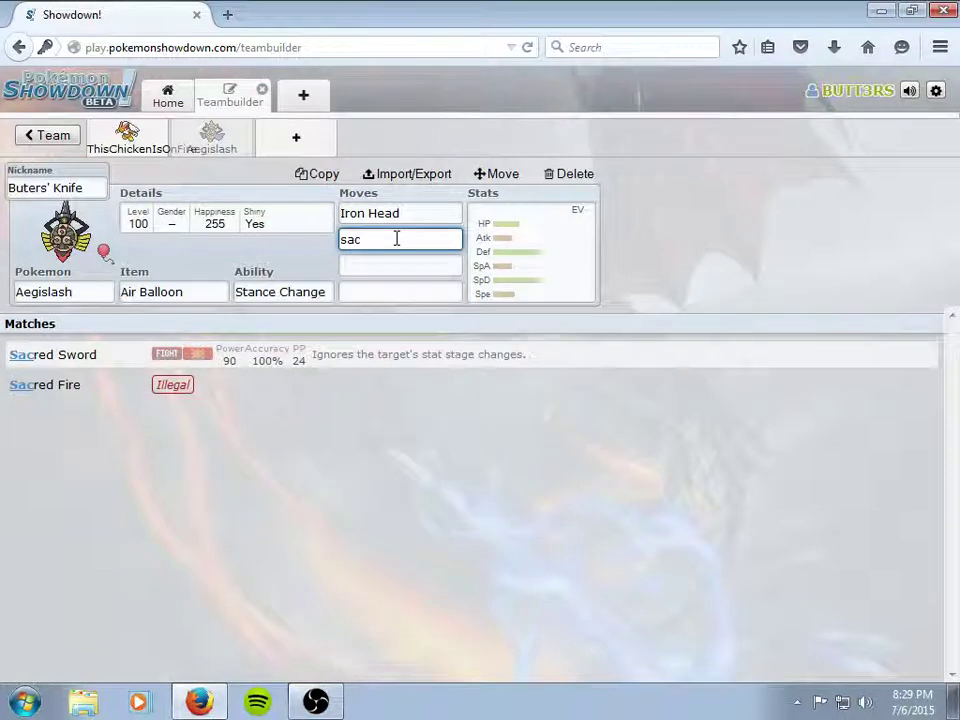
key("Return")
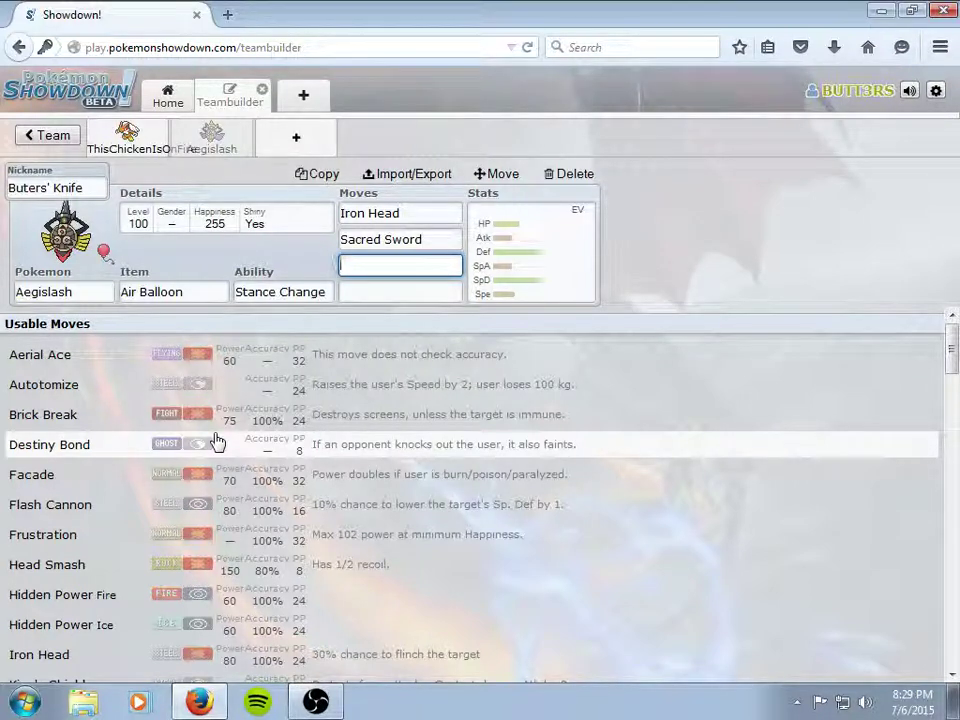
left_click(216, 442)
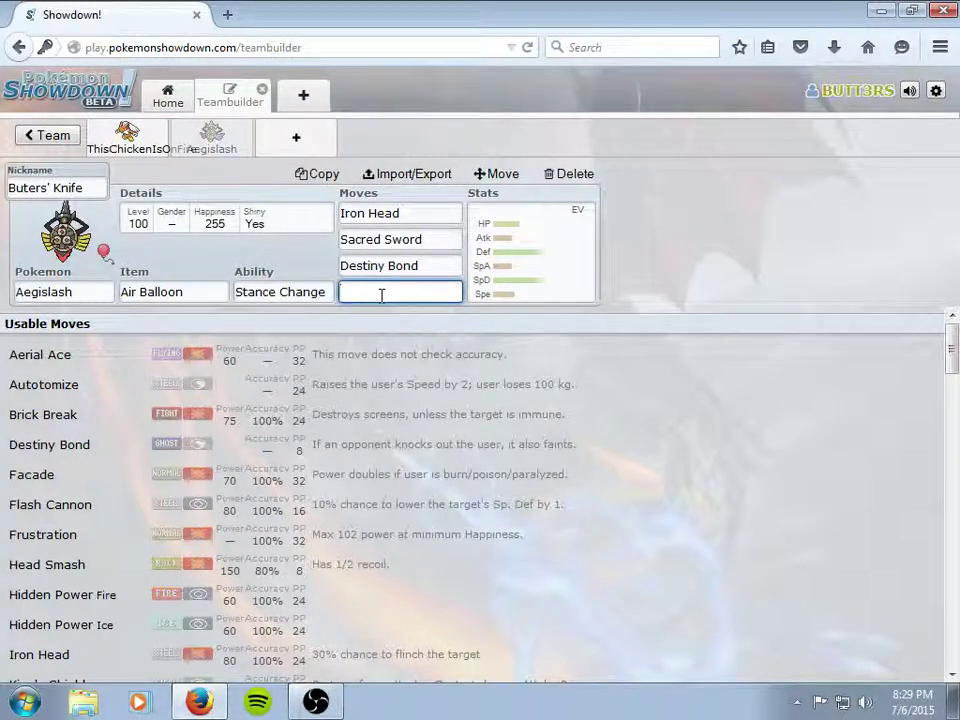
type("kin")
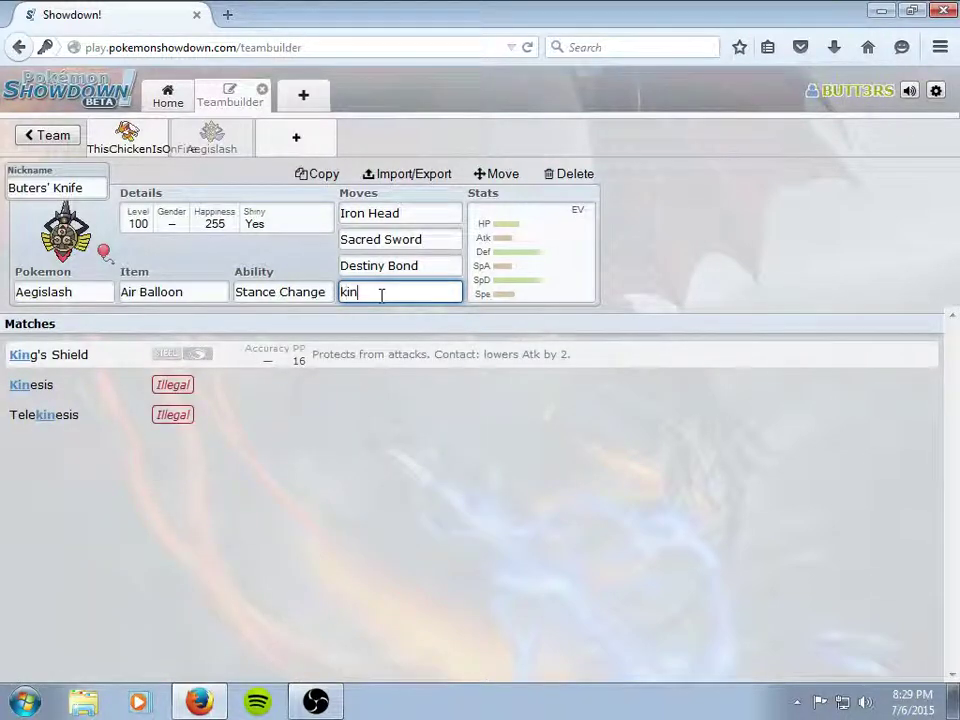
left_click(364, 362)
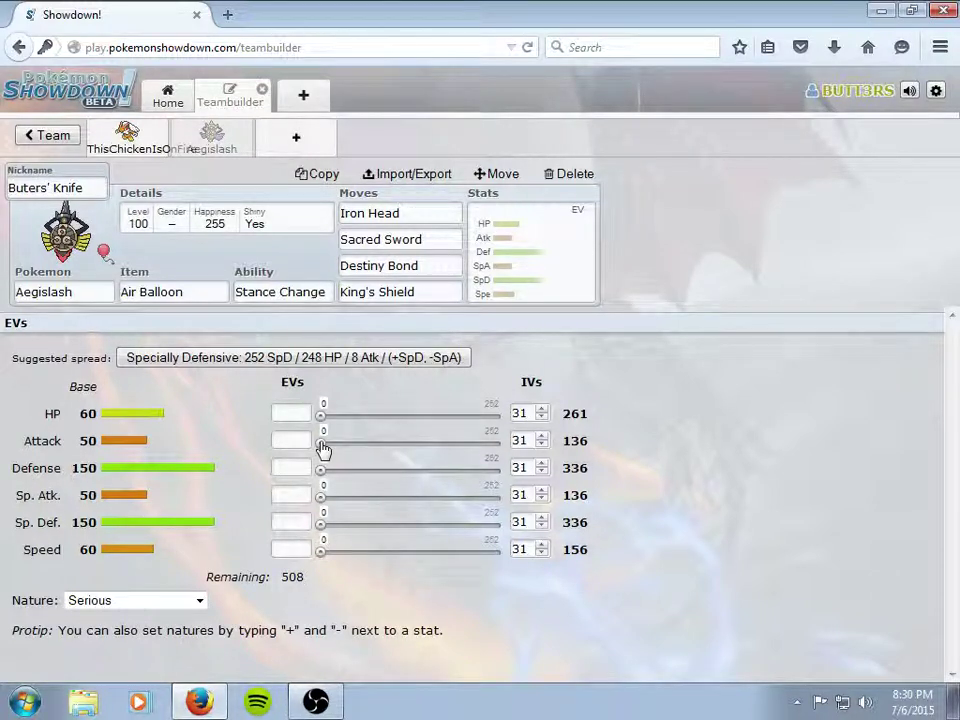
Assign Aegislash 252 EVs in Attack, 124 in Defense and 132 in Sp. Def., and set its nature to Adamant (+Atk, -SpA).
left_click_drag(322, 448, 589, 459)
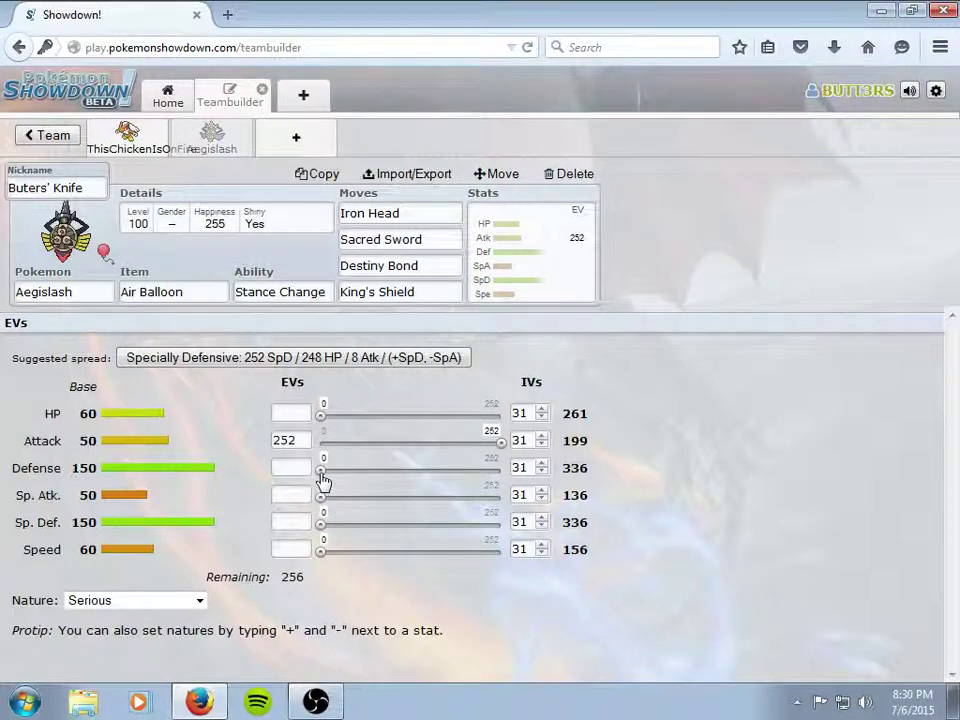
left_click_drag(321, 472, 406, 478)
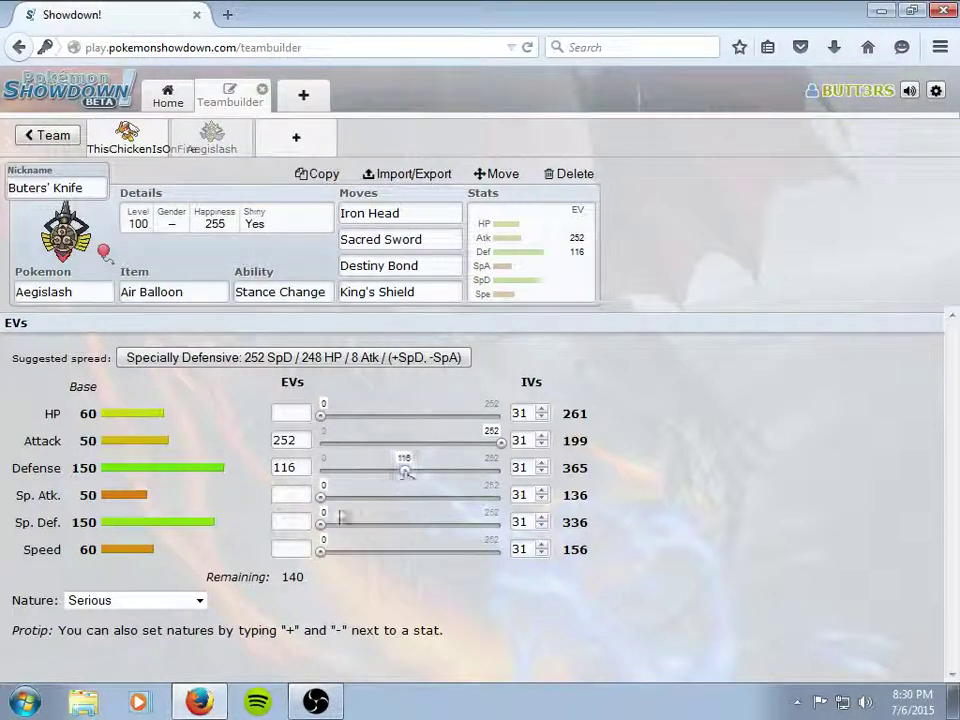
left_click_drag(322, 523, 414, 524)
left_click_drag(403, 471, 437, 476)
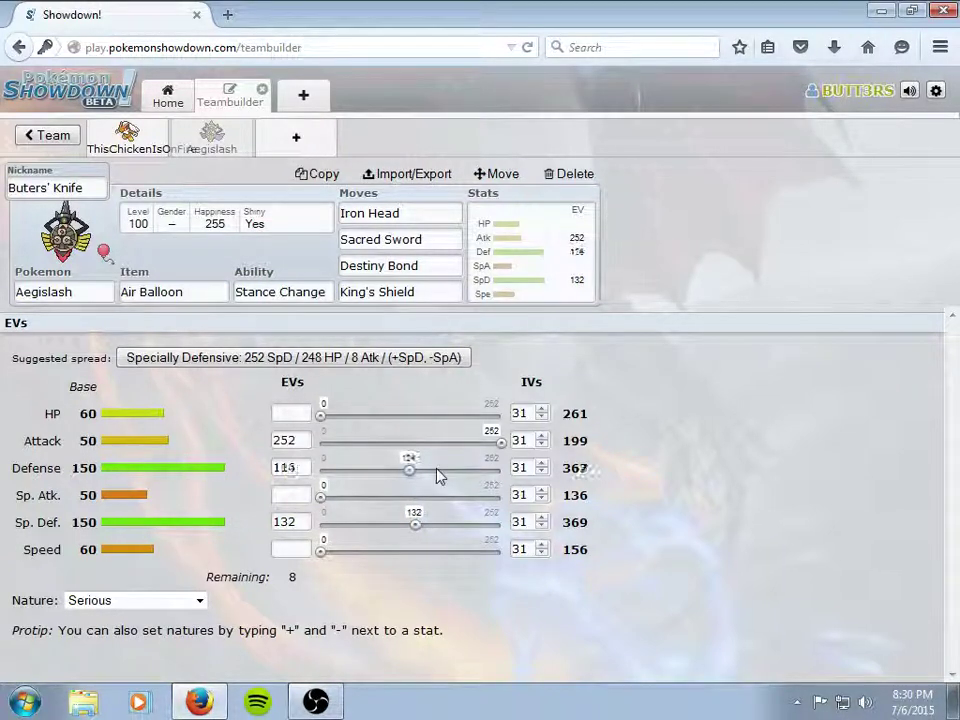
left_click(199, 600)
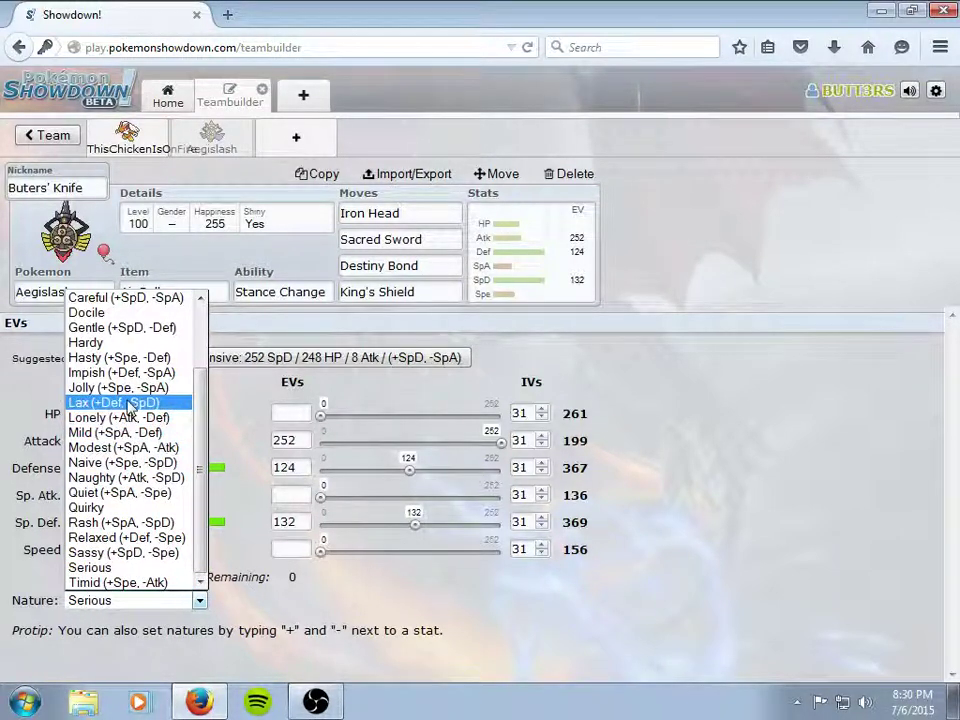
scroll(130, 405, "up", 2)
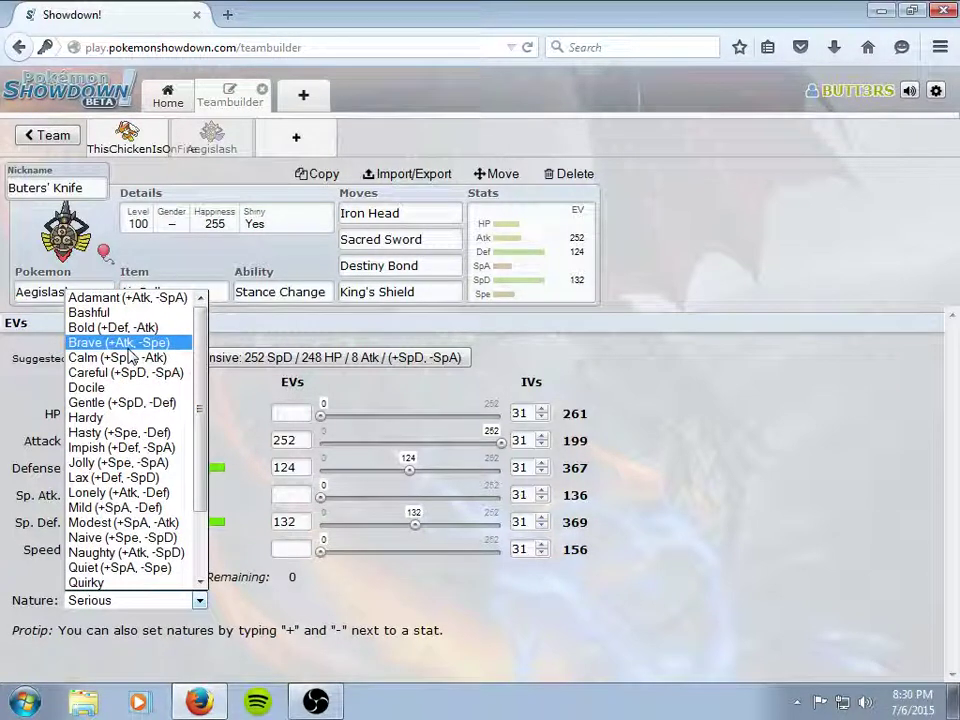
left_click(140, 298)
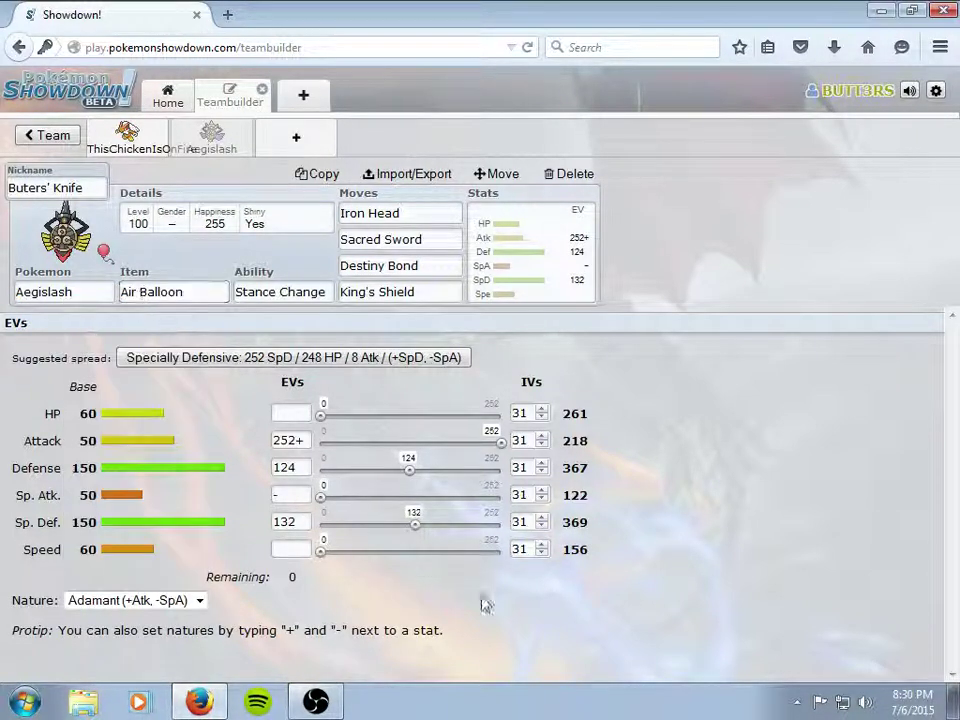
Add Greninja as the team's third Pokémon and make it shiny.
left_click(279, 154)
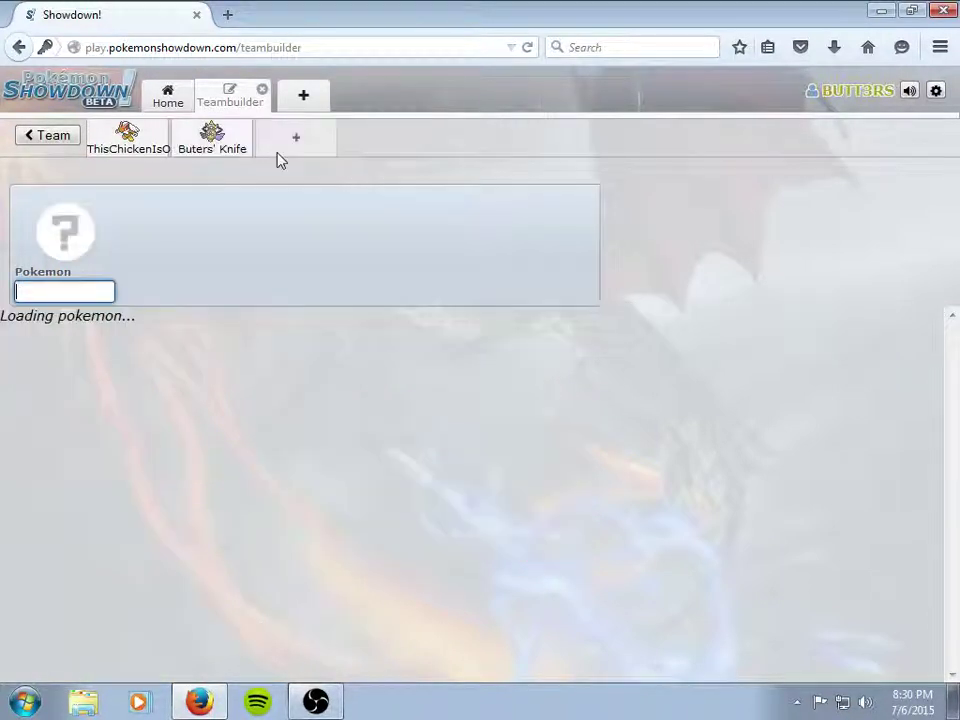
scroll(100, 425, "down", 2)
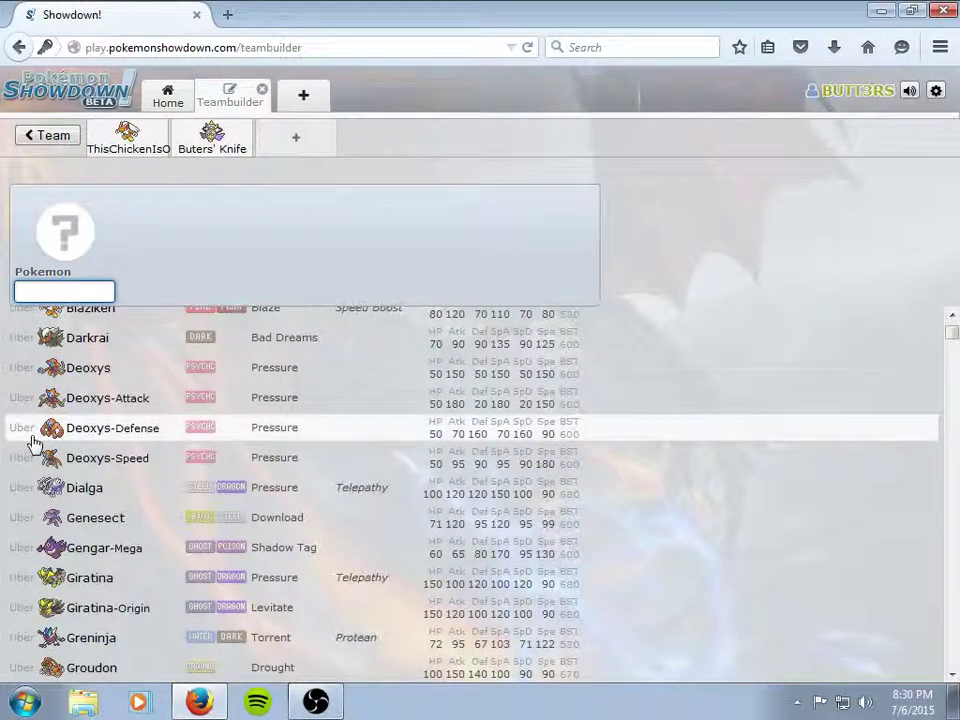
scroll(133, 521, "down", 1)
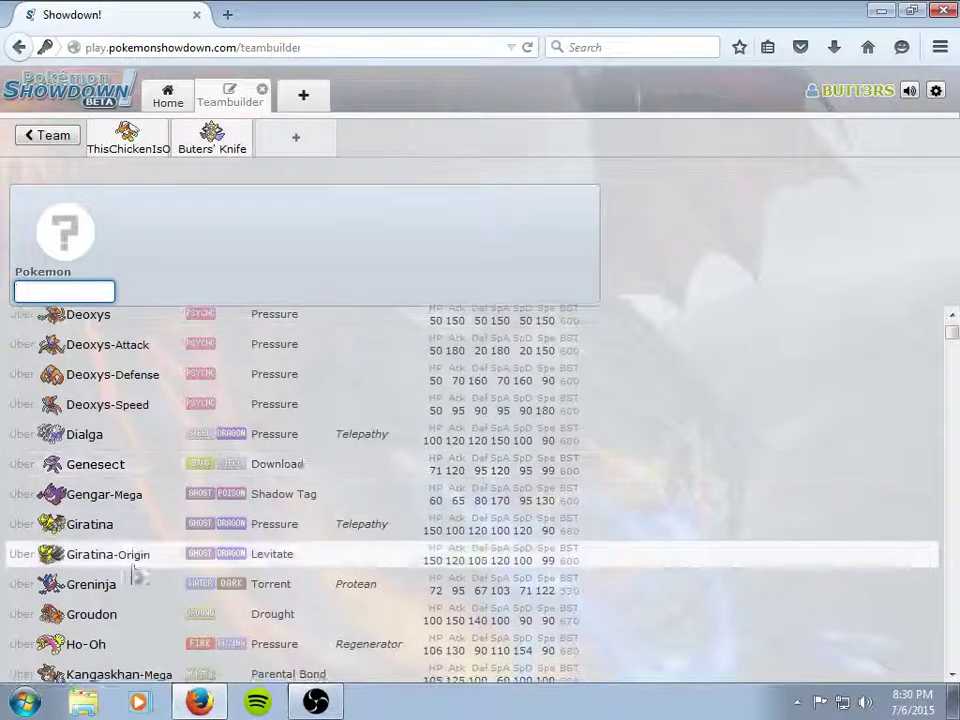
left_click(129, 592)
left_click(253, 216)
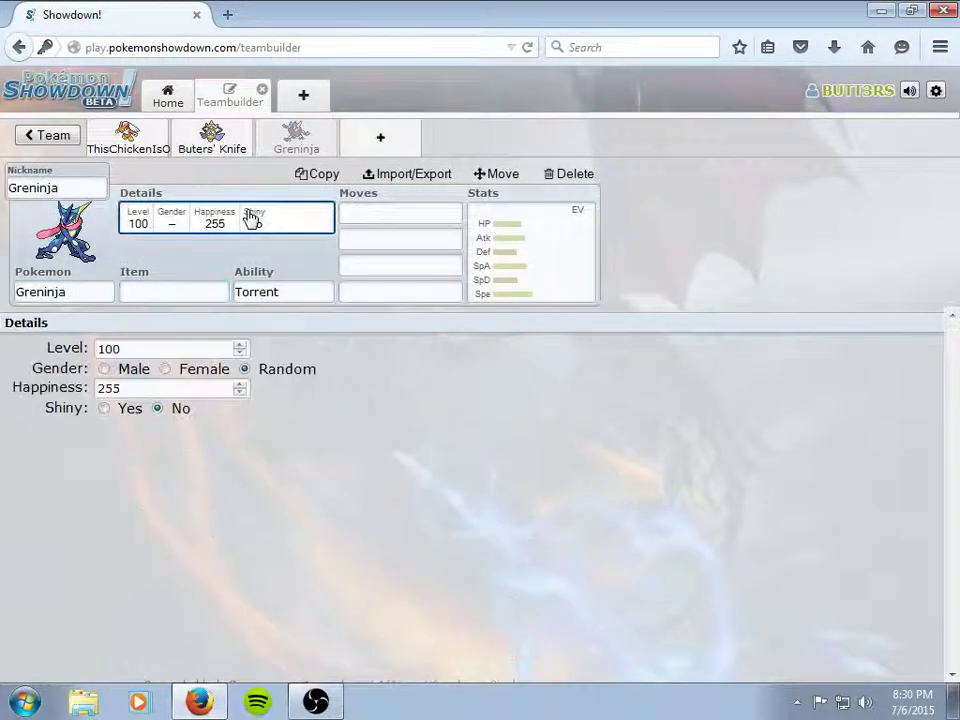
left_click(104, 409)
Change Greninja's nickname to "ShadowDaFrog".
left_click_drag(96, 189, 3, 197)
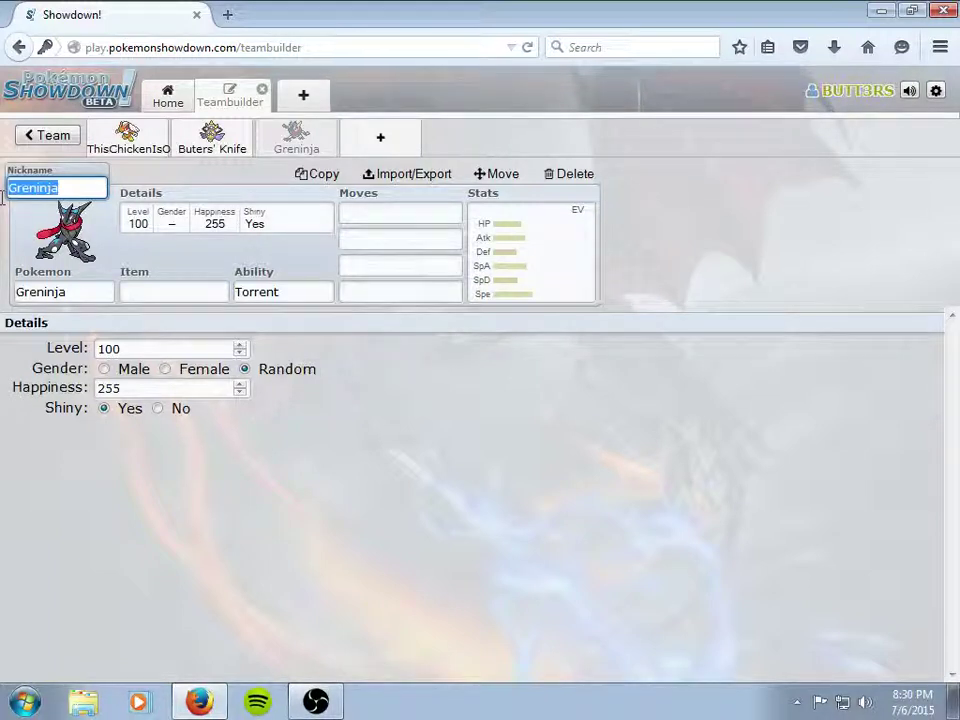
type("S")
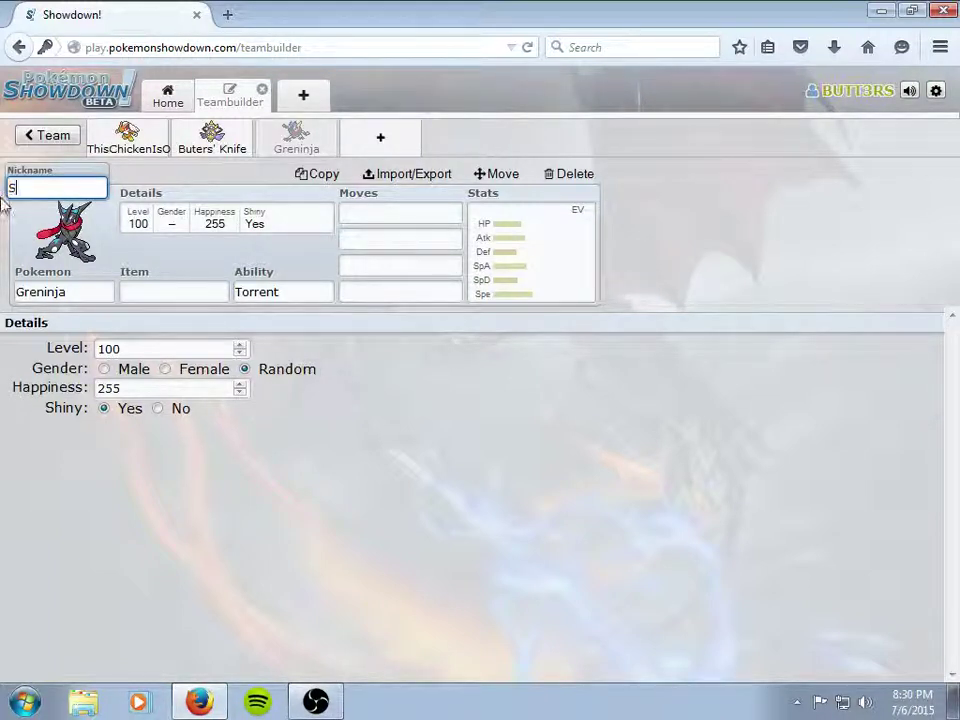
type("hadowDaF")
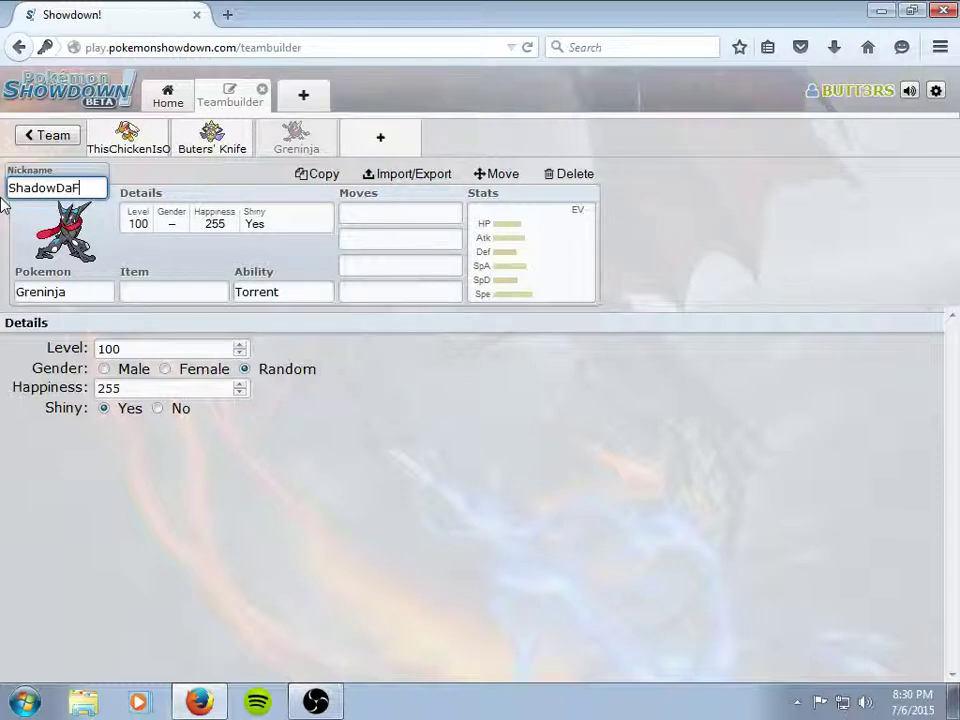
type("rog")
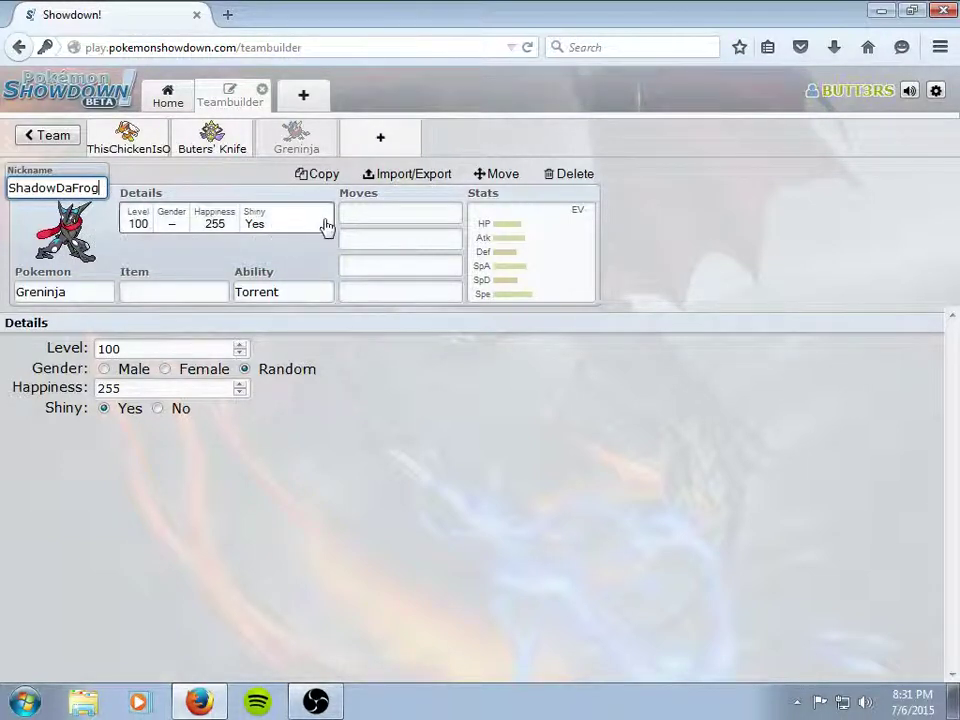
Give Greninja the Focus Sash item and the hidden ability Protean.
left_click(148, 290)
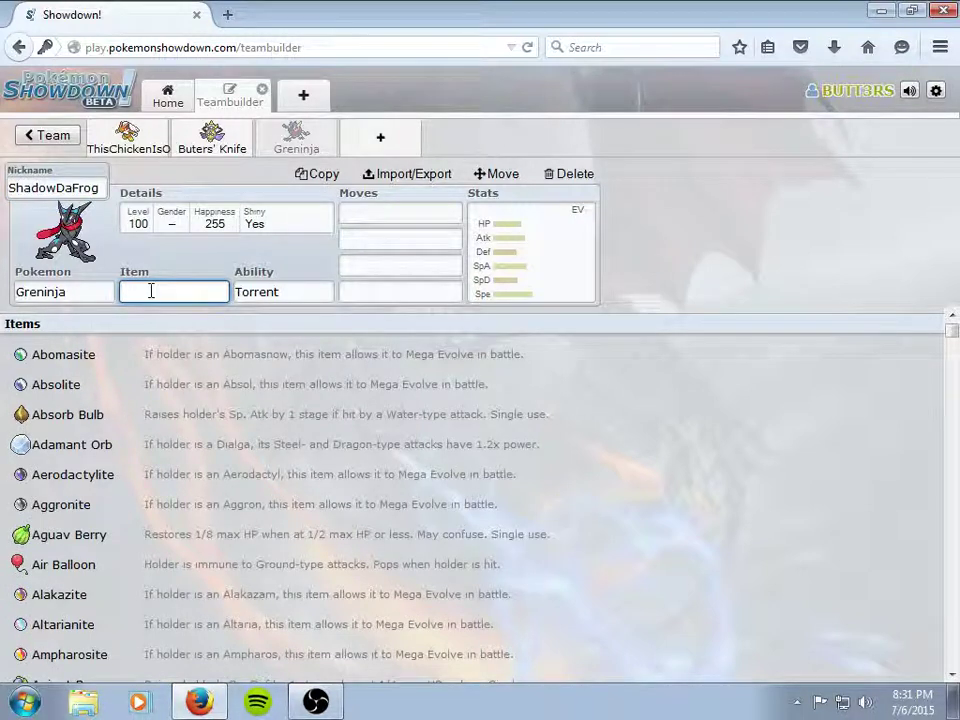
type("focu")
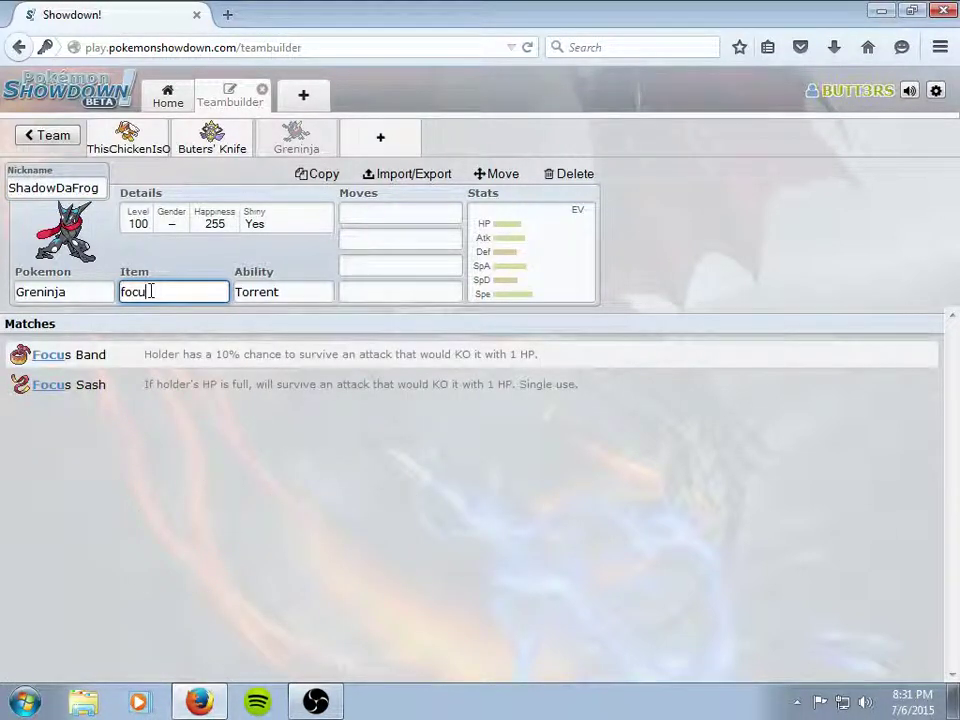
left_click(206, 392)
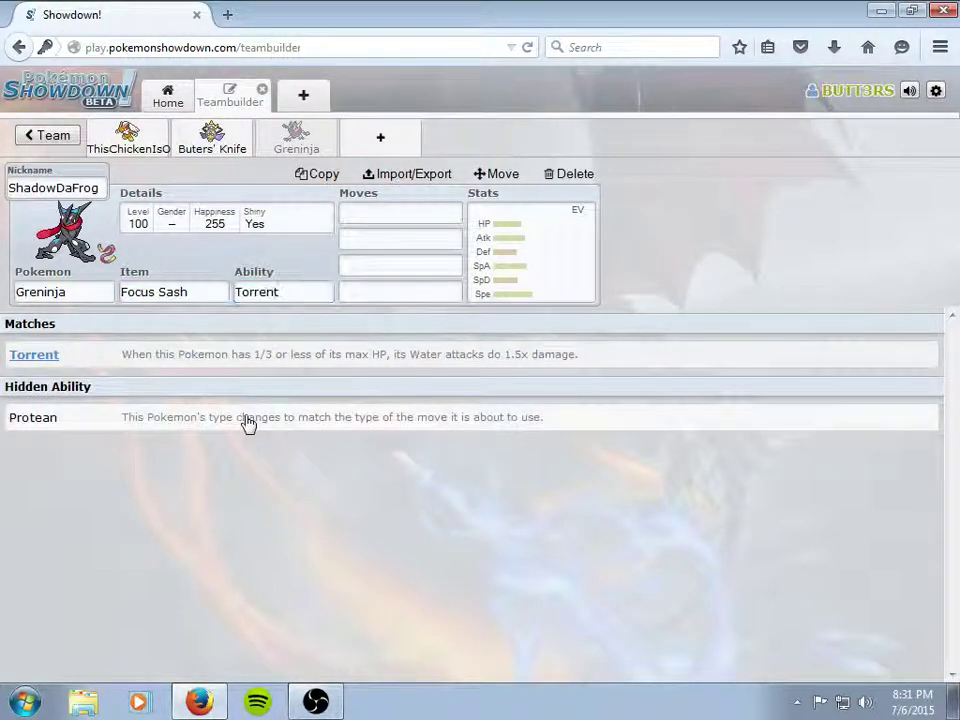
left_click(247, 423)
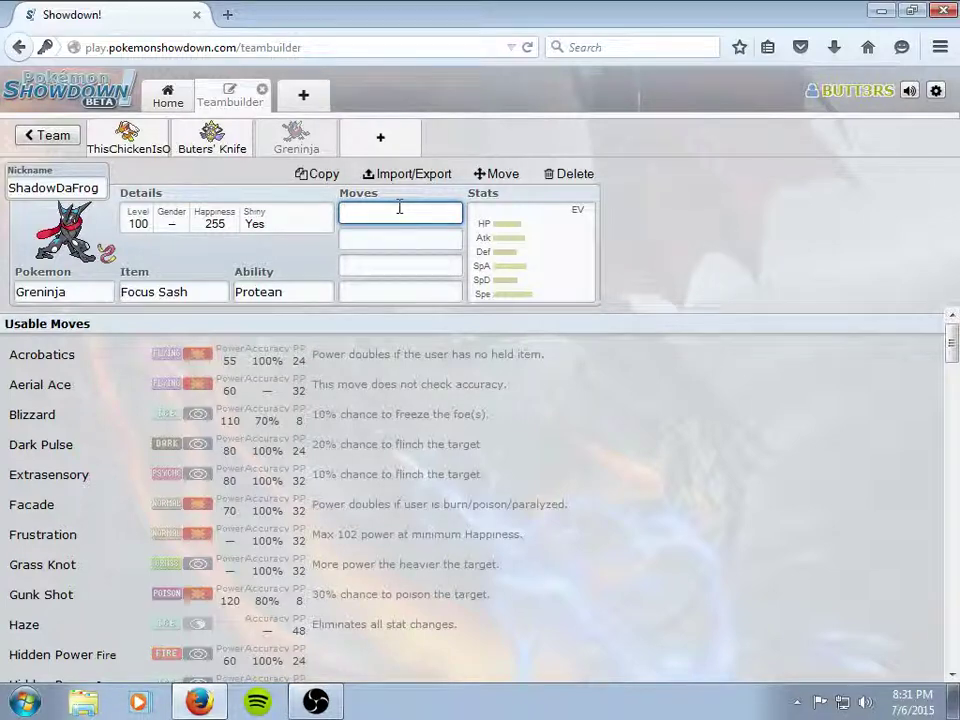
Give Greninja the moves Scald, Grass Knot, Ice Beam and U-turn.
type("scal")
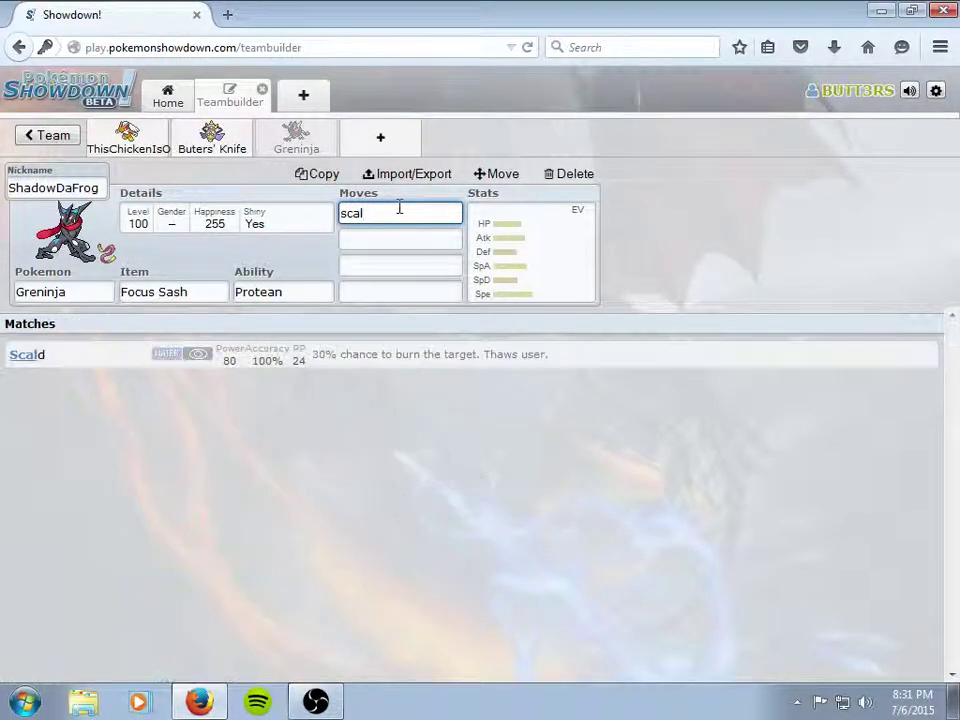
key("Return")
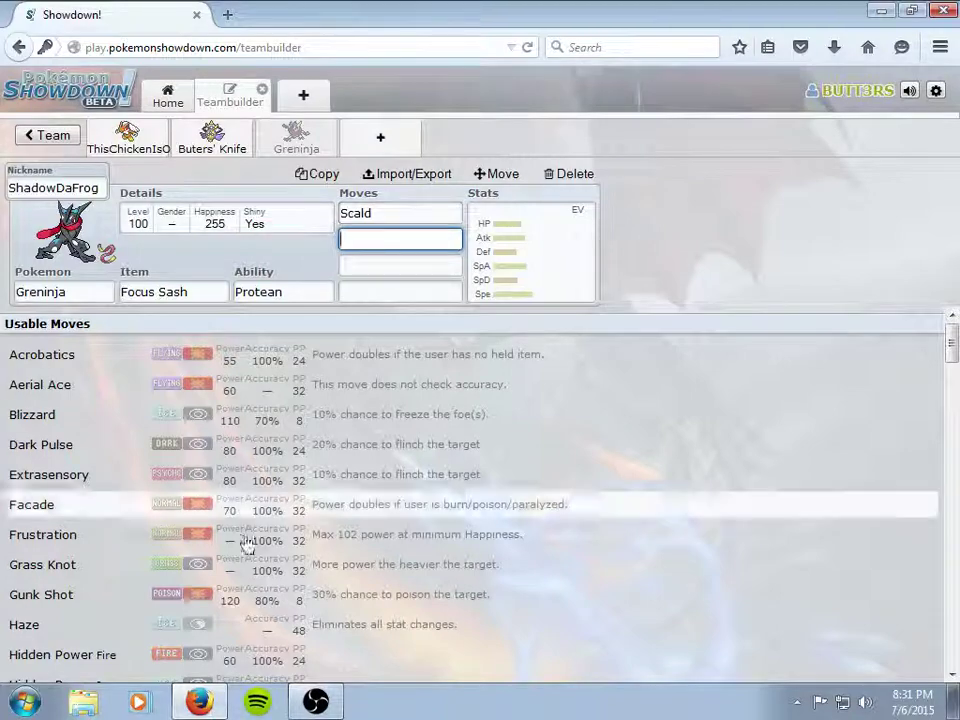
left_click(240, 577)
scroll(317, 564, "down", 2)
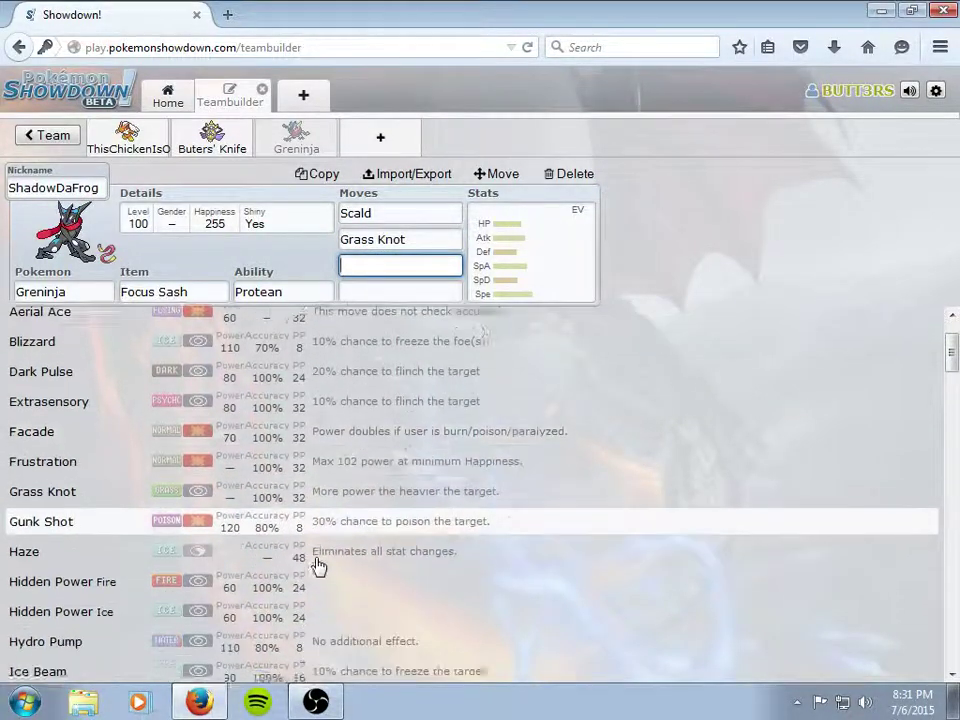
scroll(312, 558, "down", 2)
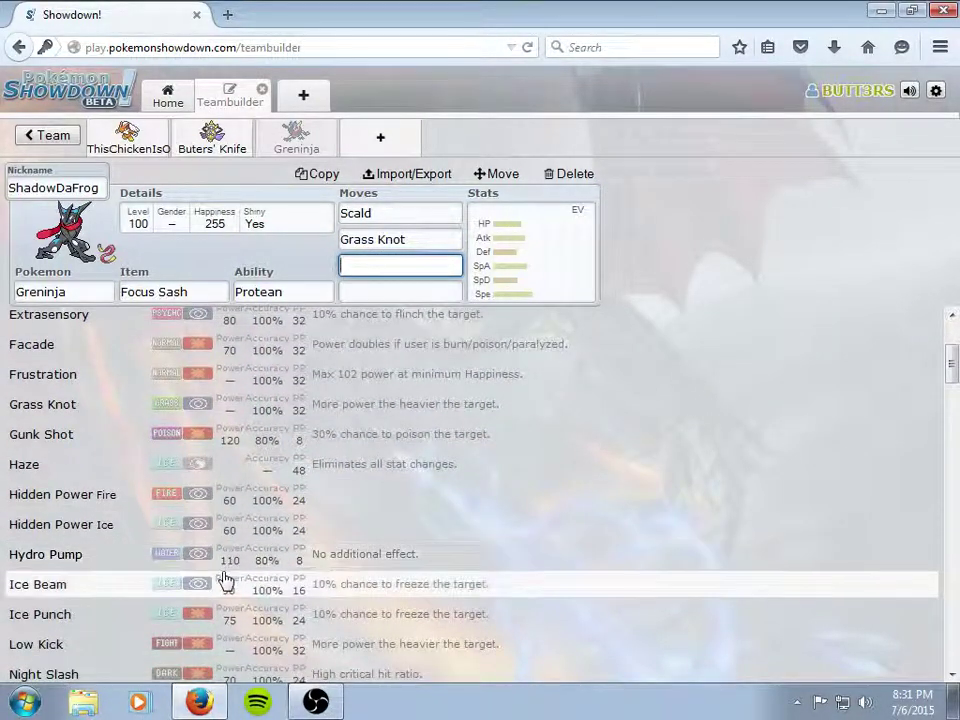
scroll(225, 578, "down", 2)
left_click(220, 535)
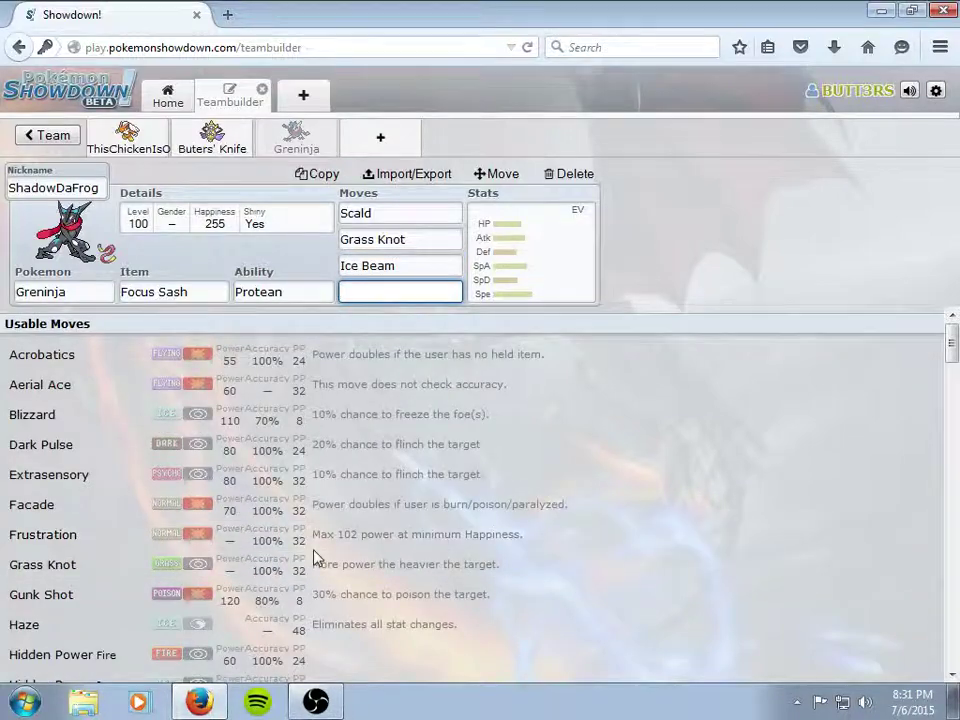
scroll(258, 548, "down", 2)
scroll(257, 552, "down", 3)
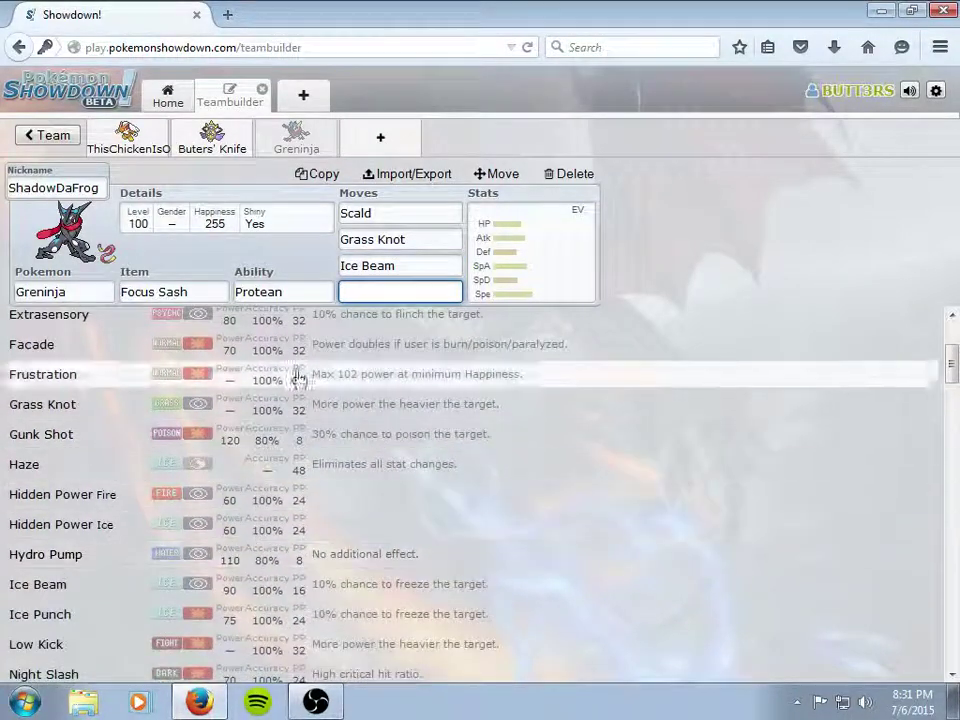
scroll(302, 377, "up", 2)
type("u")
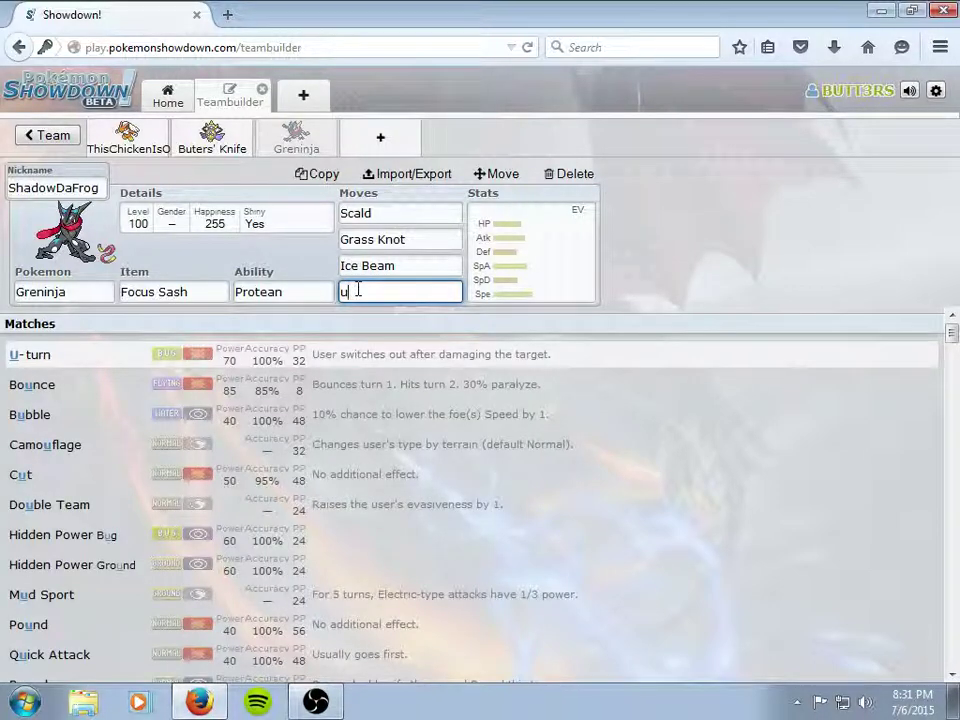
key("Return")
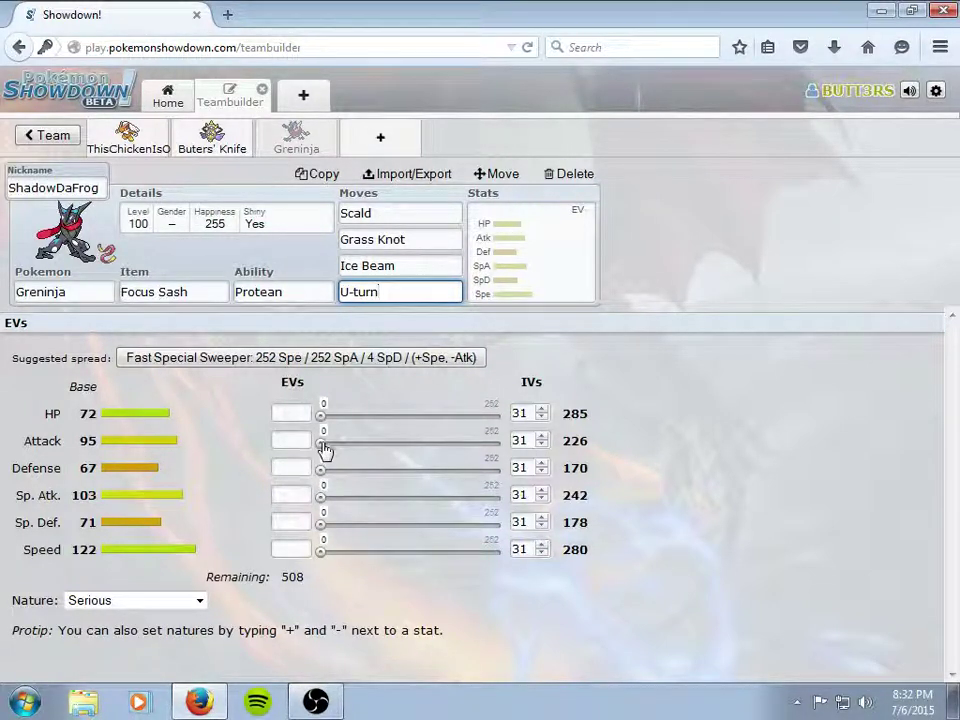
Assign Greninja 252 EVs in Attack, 252 in Sp. Atk. and 4 in Speed, and set its nature to Naughty (+Atk, -SpD).
left_click_drag(321, 445, 501, 441)
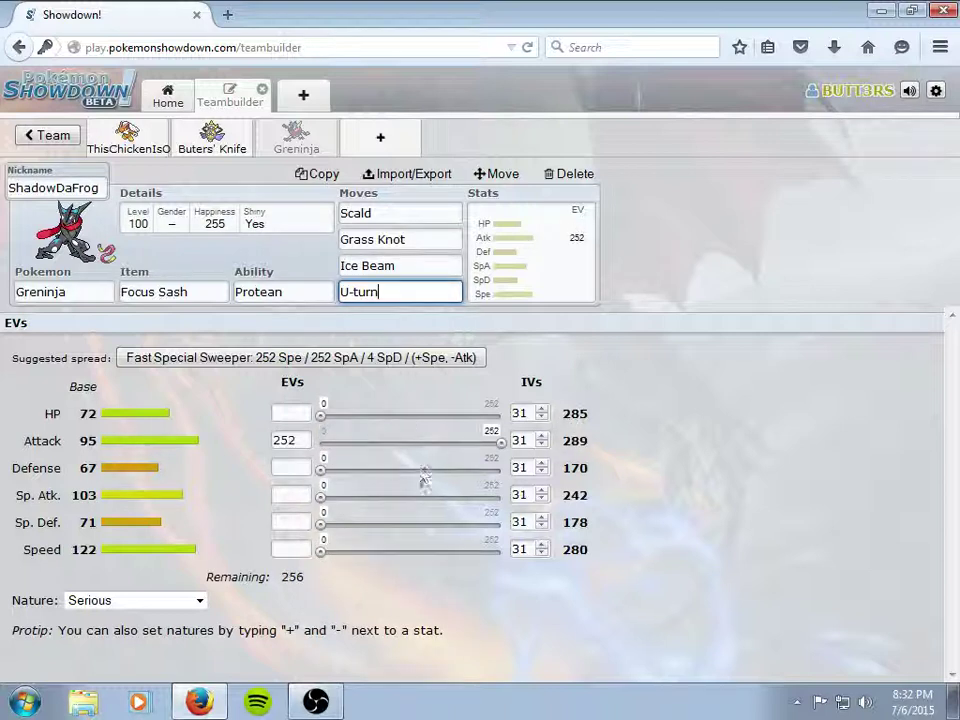
left_click_drag(321, 497, 591, 510)
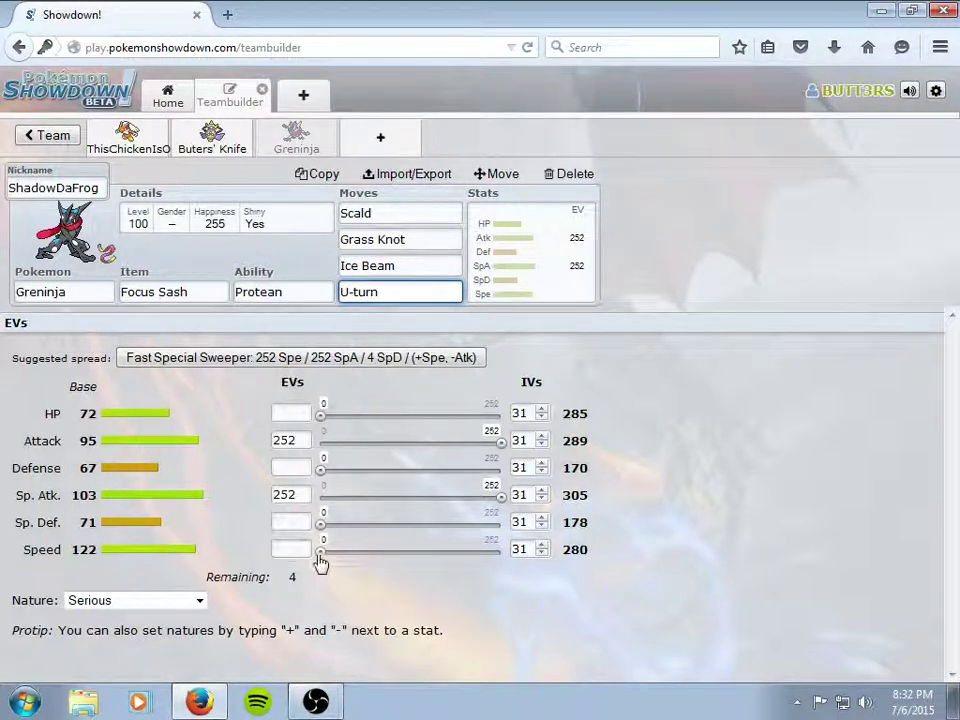
left_click_drag(320, 563, 364, 561)
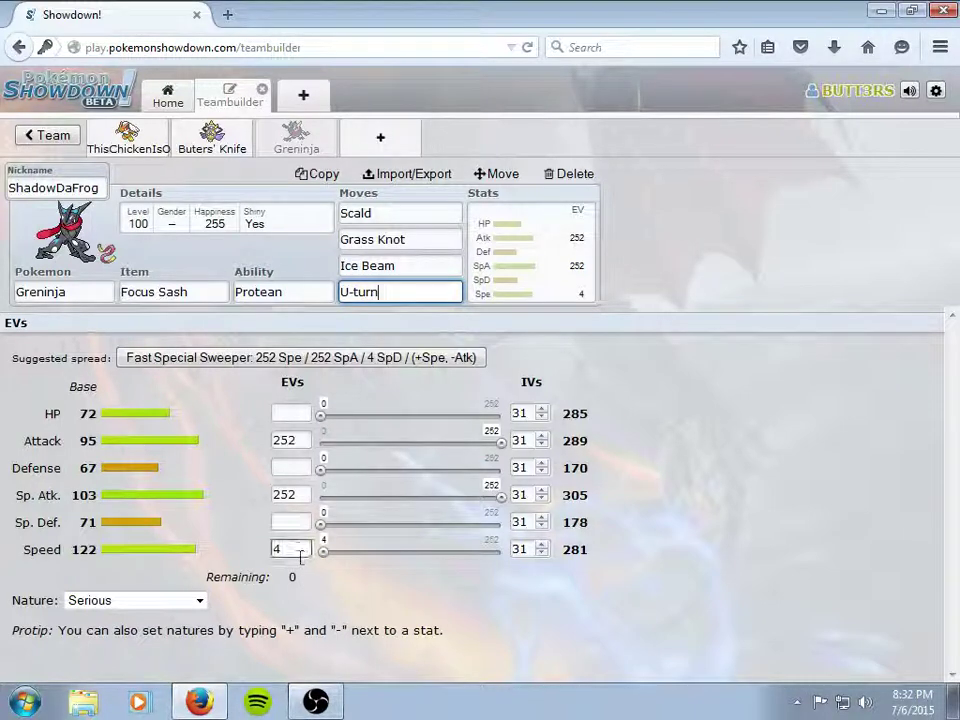
left_click(168, 615)
left_click(540, 304)
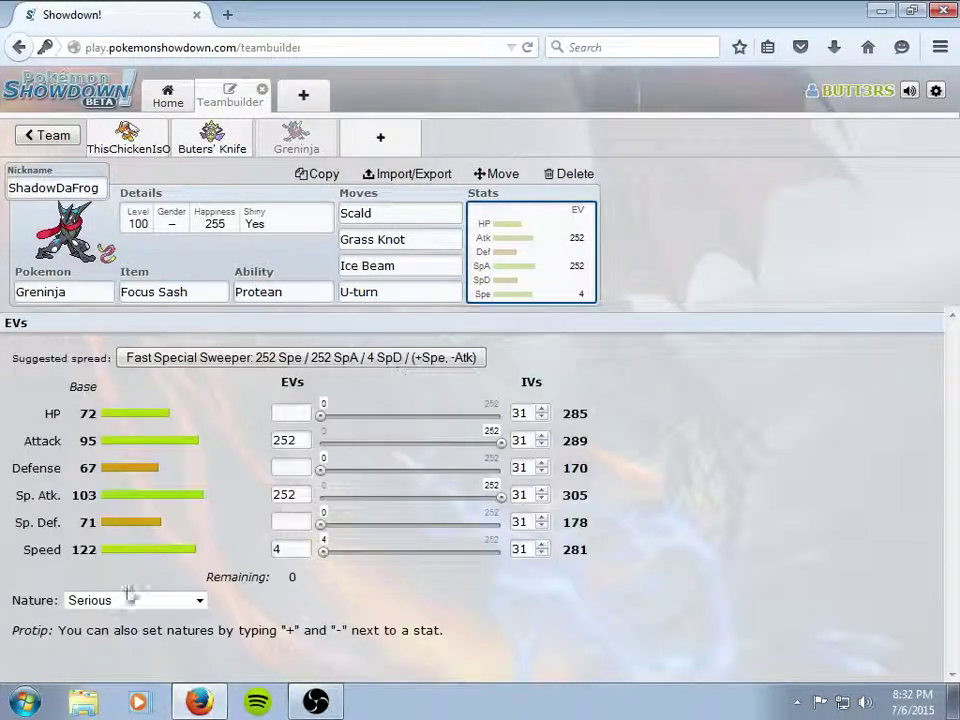
left_click(135, 600)
scroll(150, 515, "down", 1)
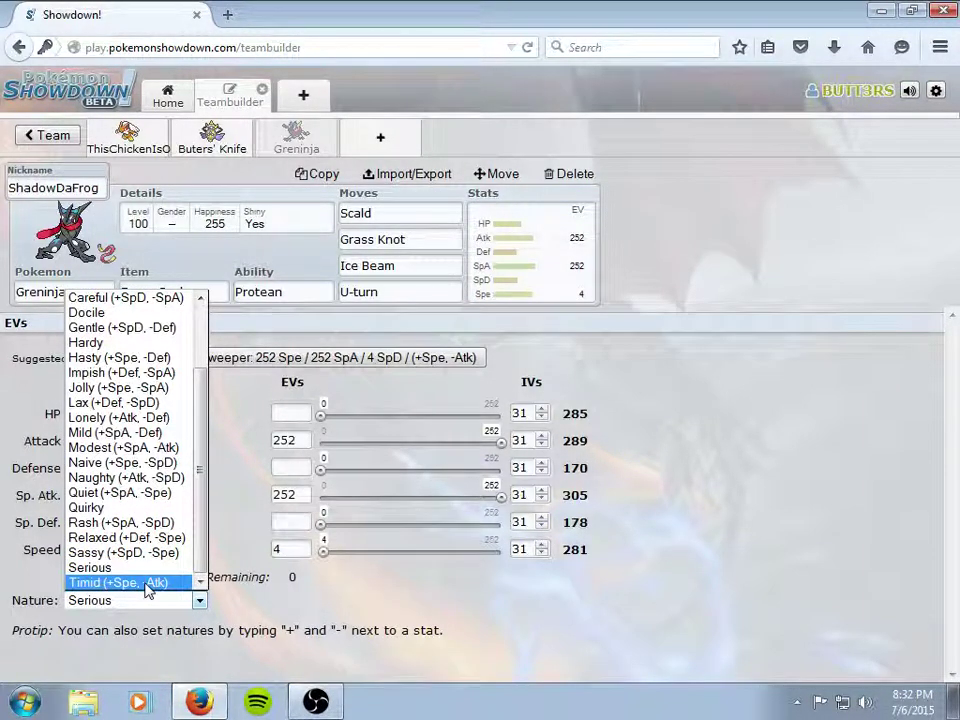
left_click(144, 480)
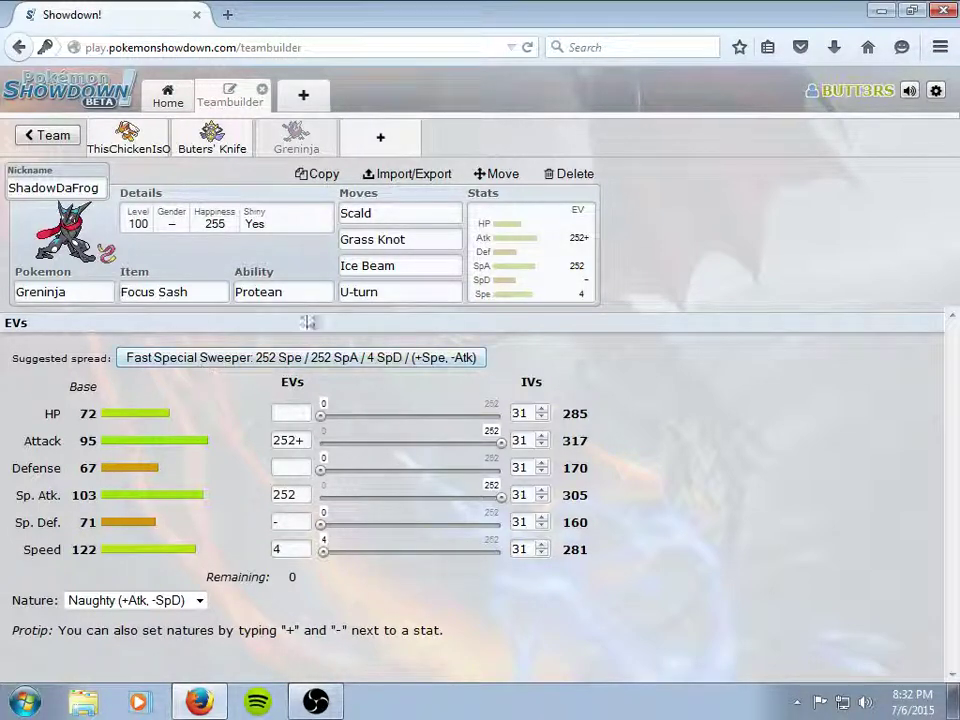
Add Togekiss as the team's fourth Pokémon and change its nickname to "Kt".
left_click(373, 153)
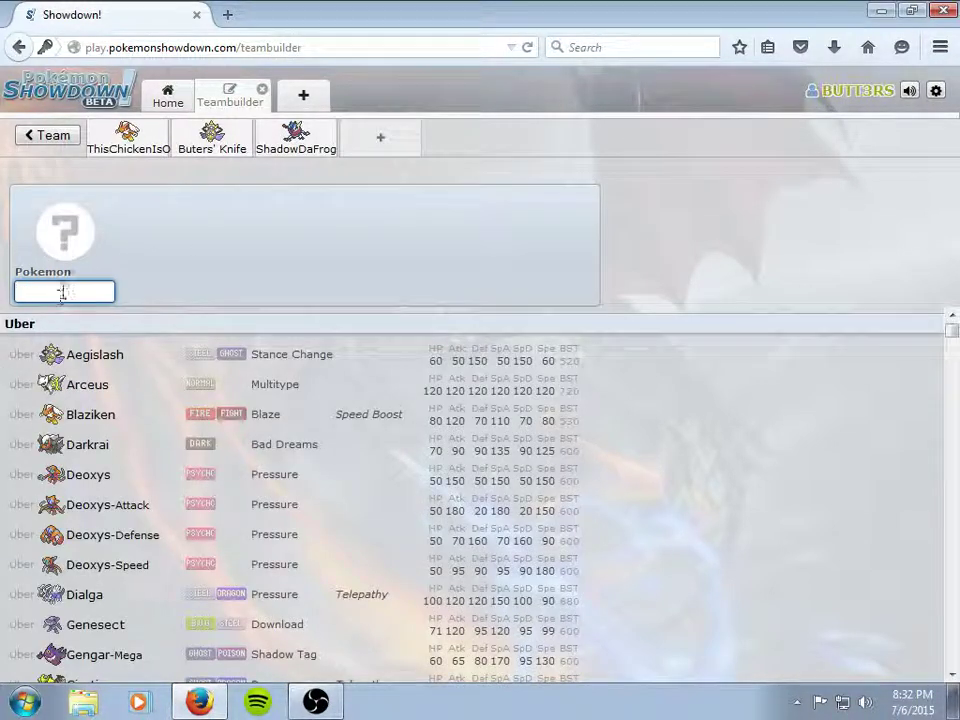
type("toge")
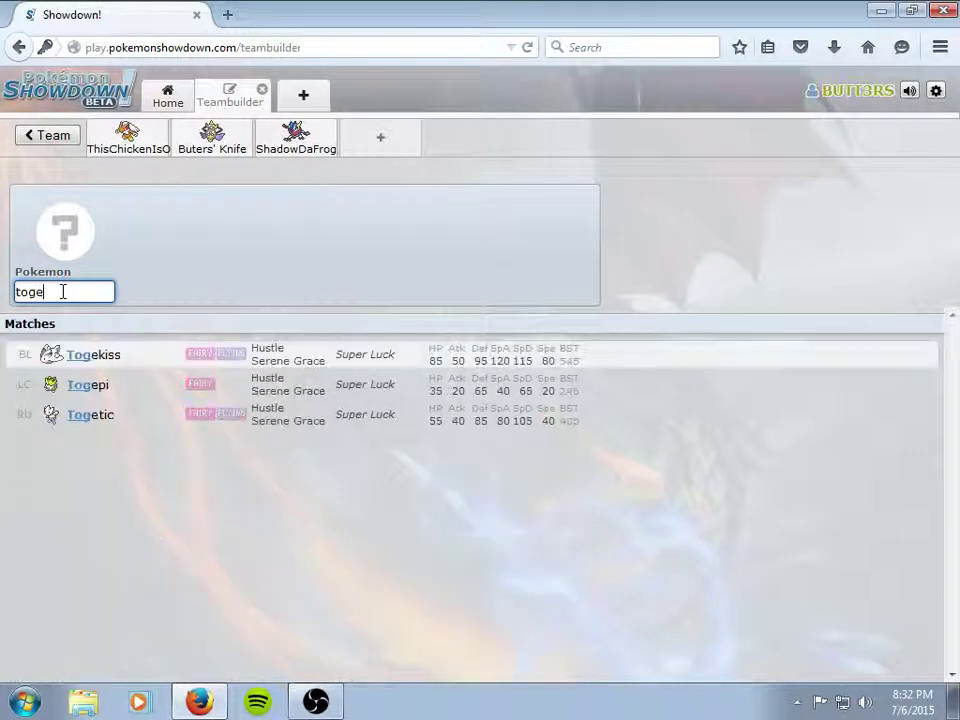
key("Return")
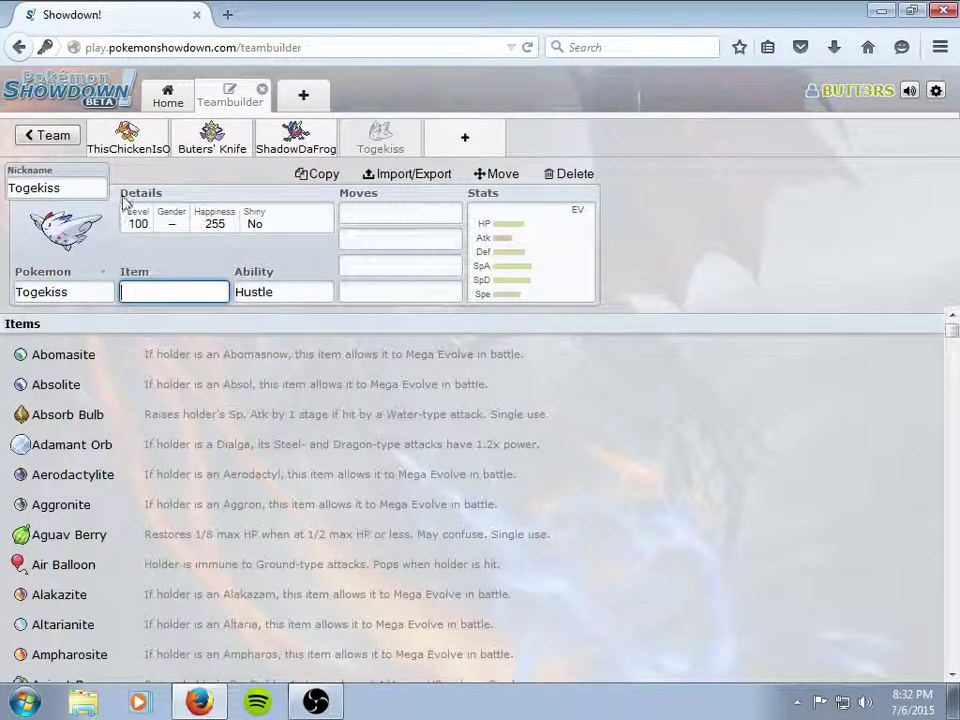
left_click_drag(80, 188, 4, 200)
type("Kty")
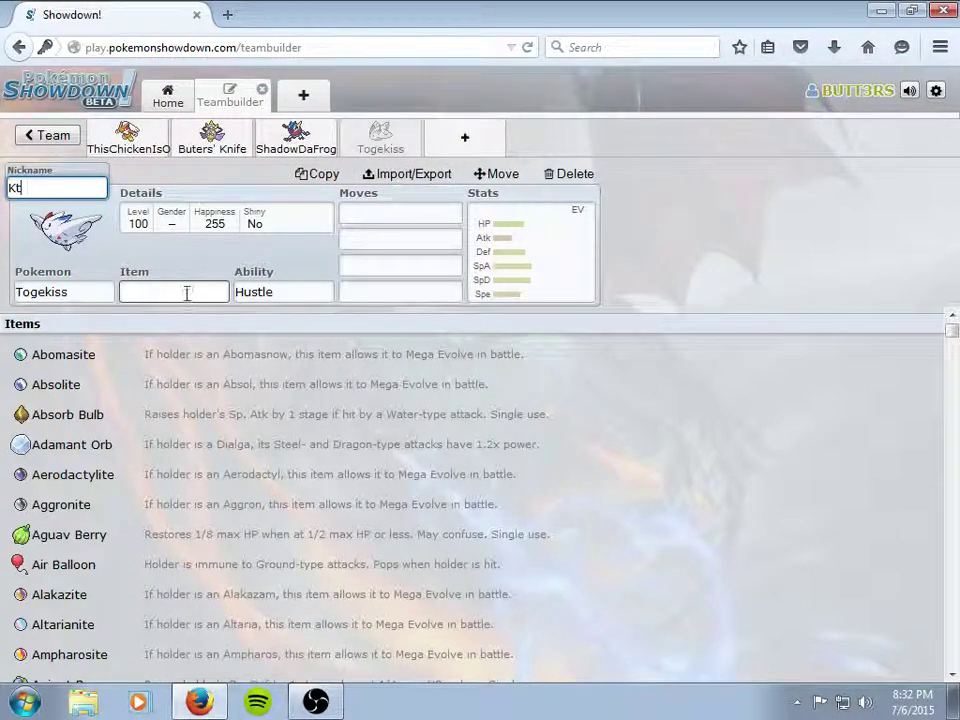
Set Togekiss's ability to Serene Grace and give it the Weakness Policy item.
left_click(238, 292)
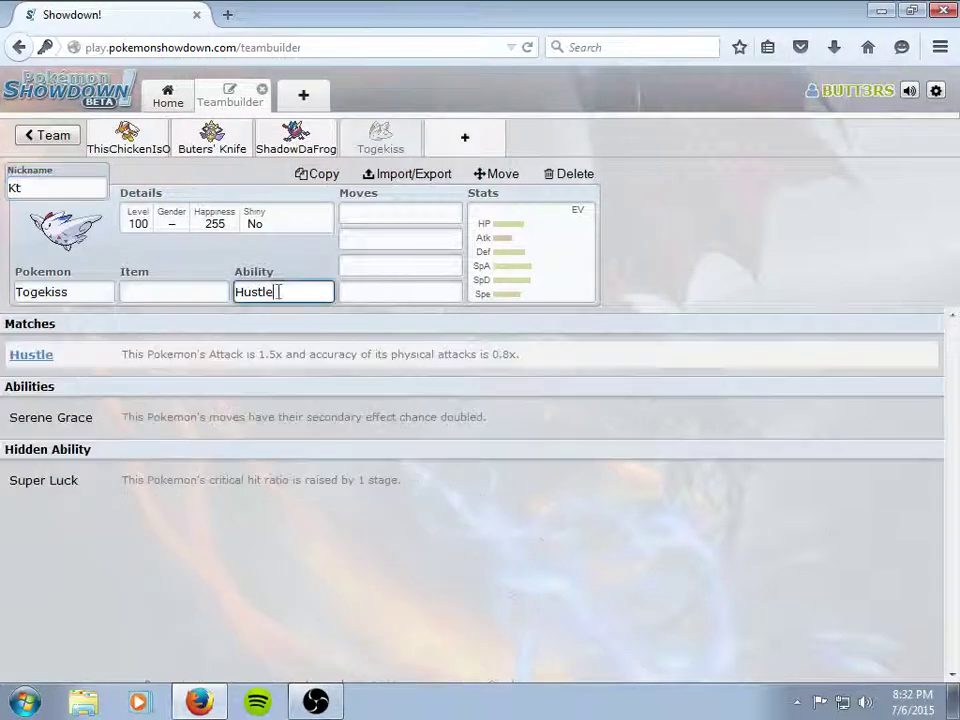
left_click(108, 425)
left_click(158, 291)
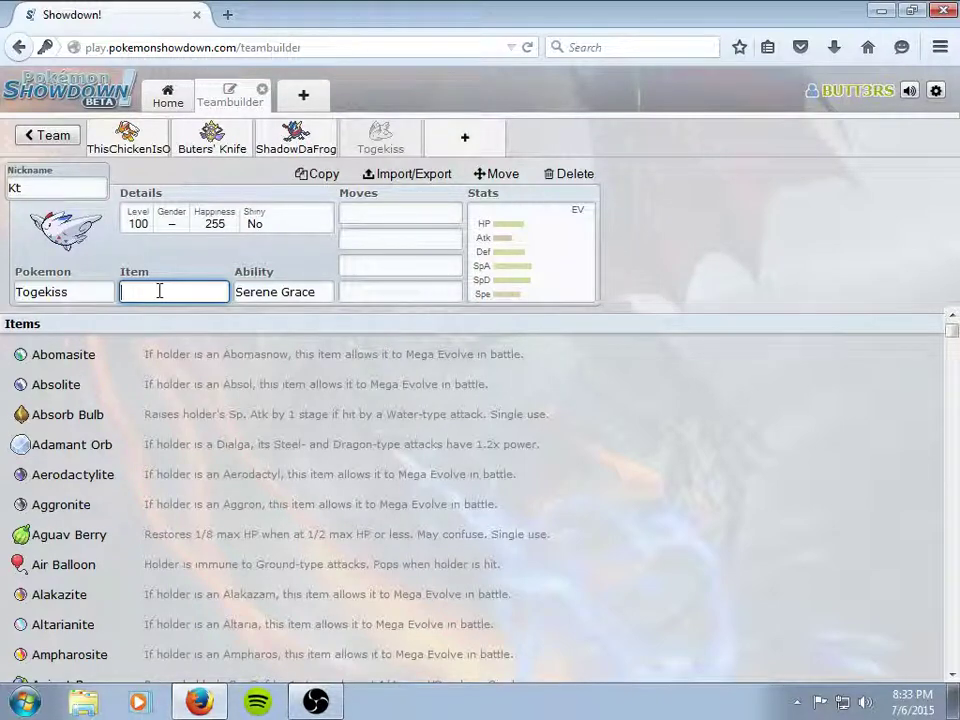
type("wek")
key("BackSpace")
type("a")
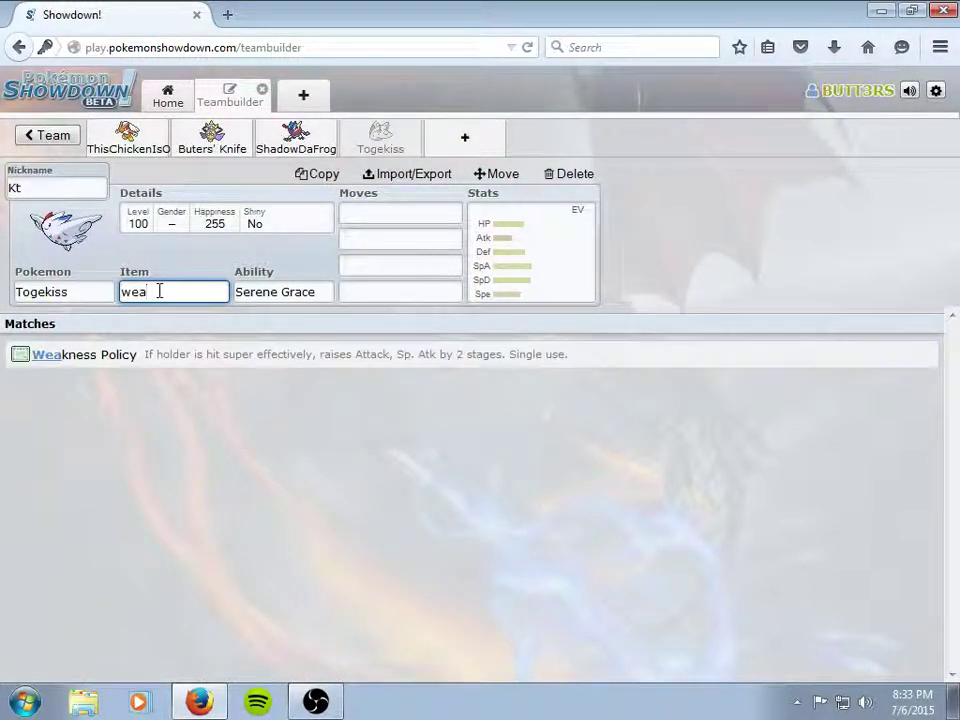
key("Return")
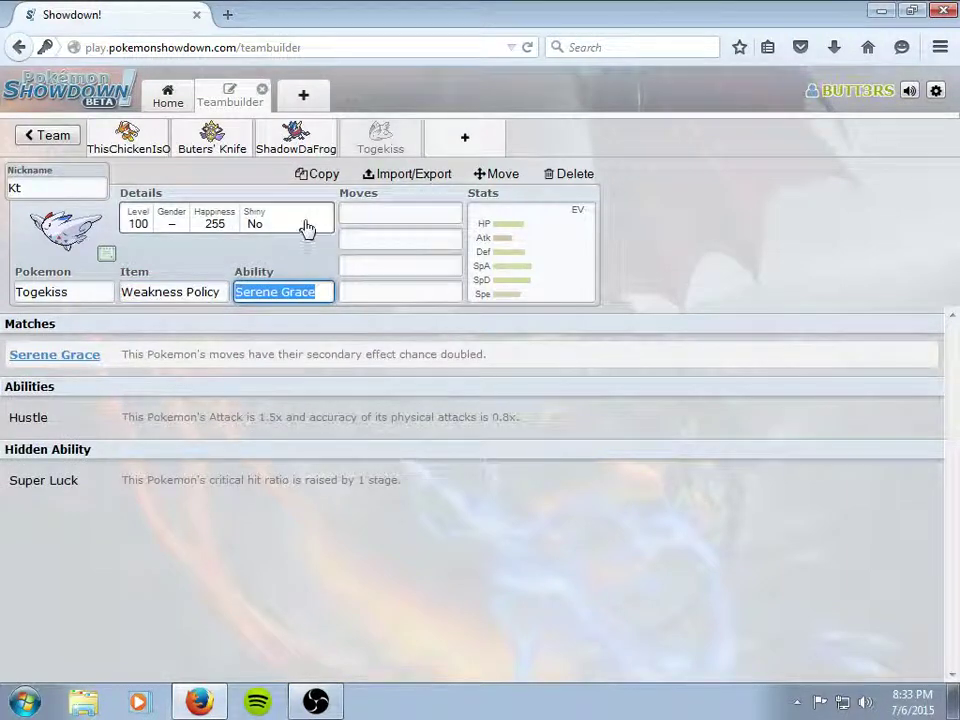
Give Togekiss the moves Ancient Power, Air Slash, Aura Sphere and Dazzling Gleam.
left_click(369, 214)
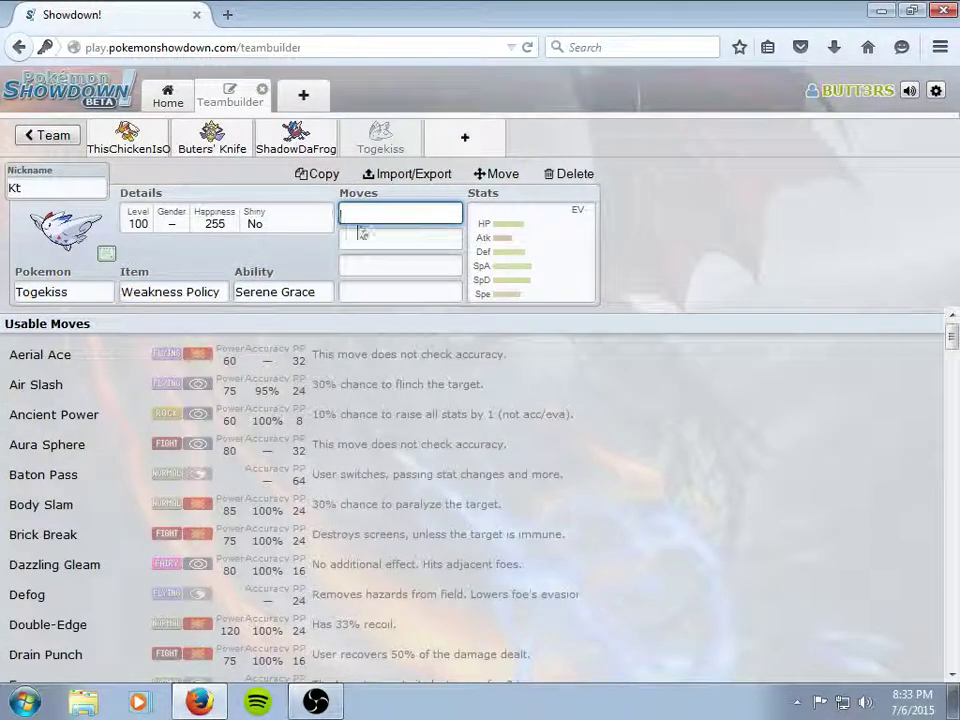
left_click(289, 418)
left_click(231, 392)
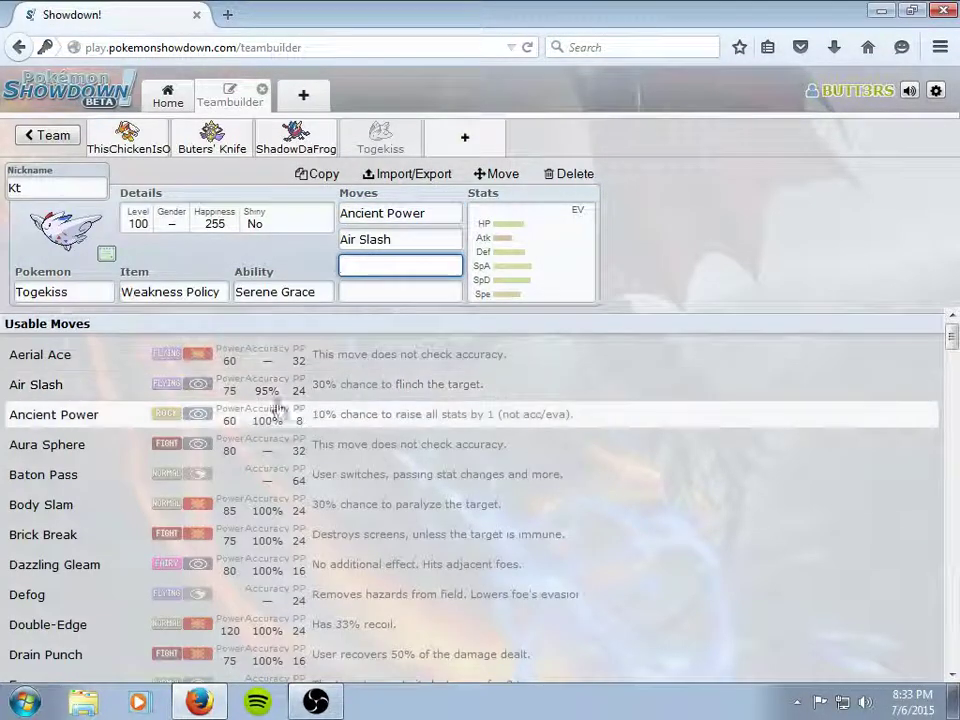
left_click(240, 452)
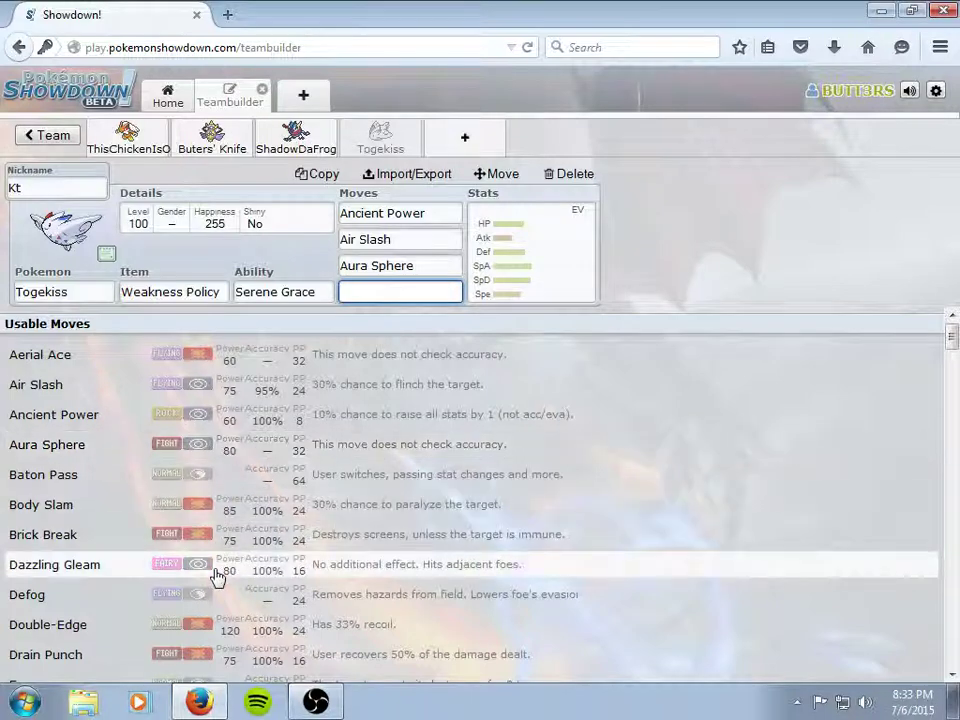
left_click(214, 569)
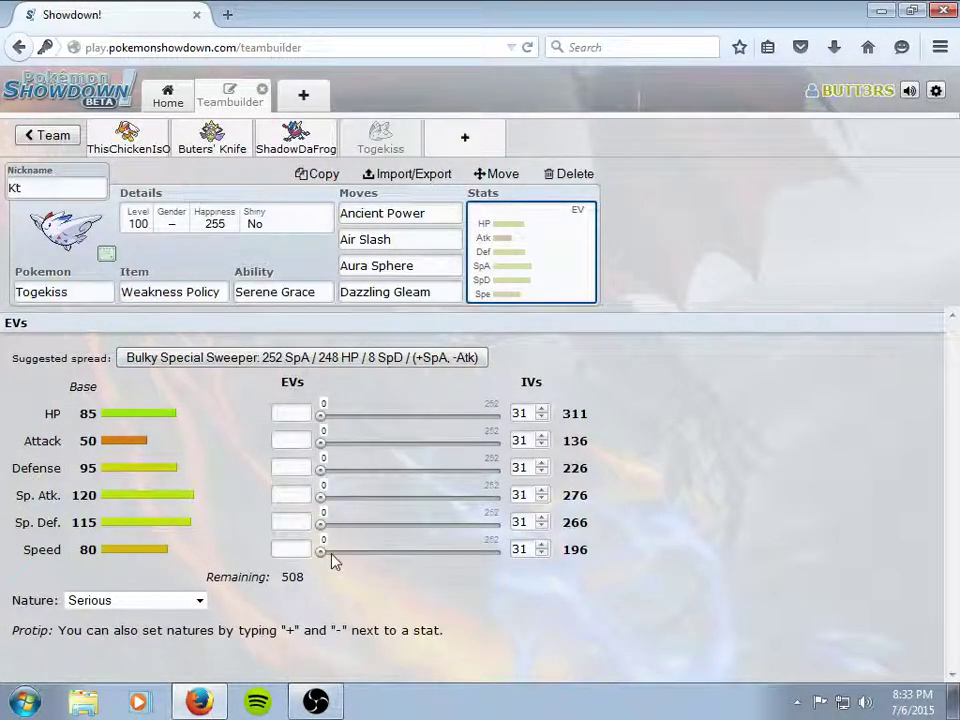
Assign Togekiss 252 Speed EVs and replace its held item with Choice Scarf.
left_click_drag(321, 556, 500, 550)
left_click(207, 291)
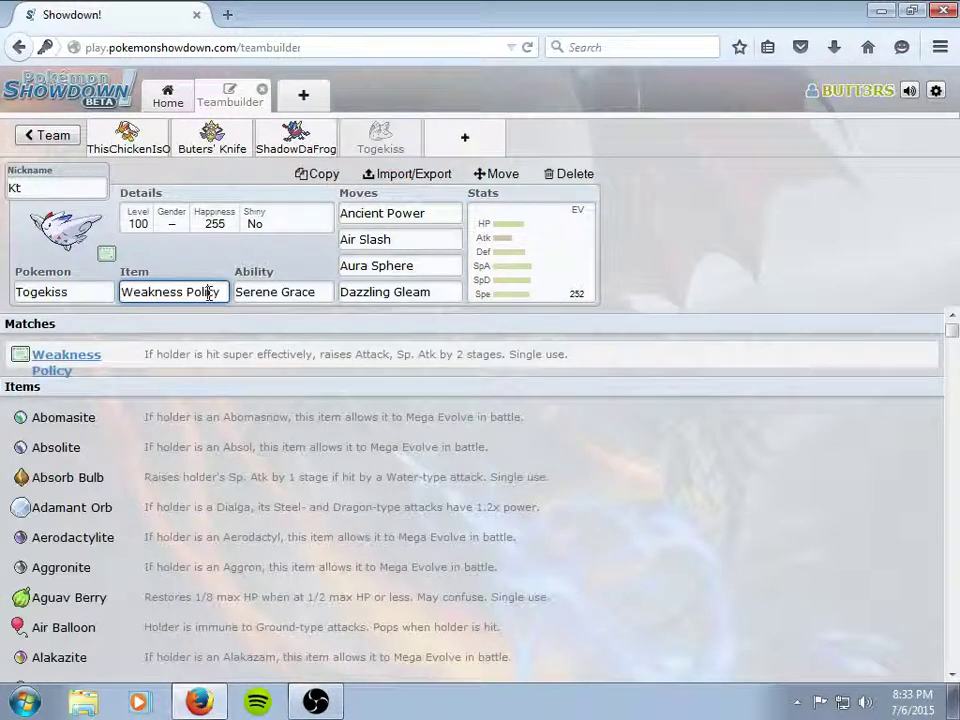
left_click_drag(220, 291, 100, 297)
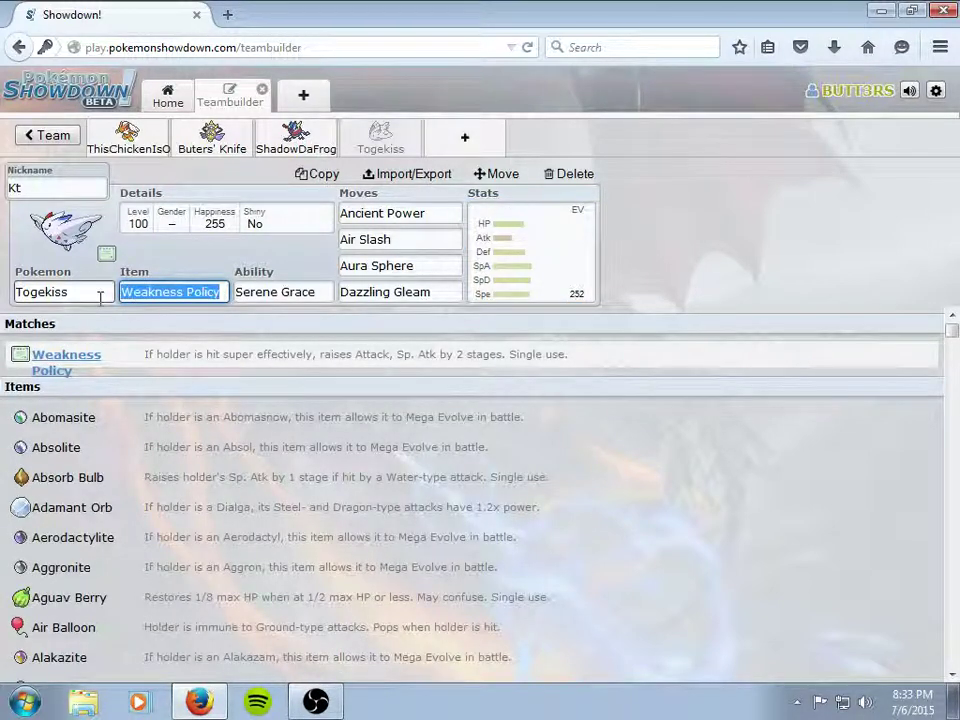
type("choice")
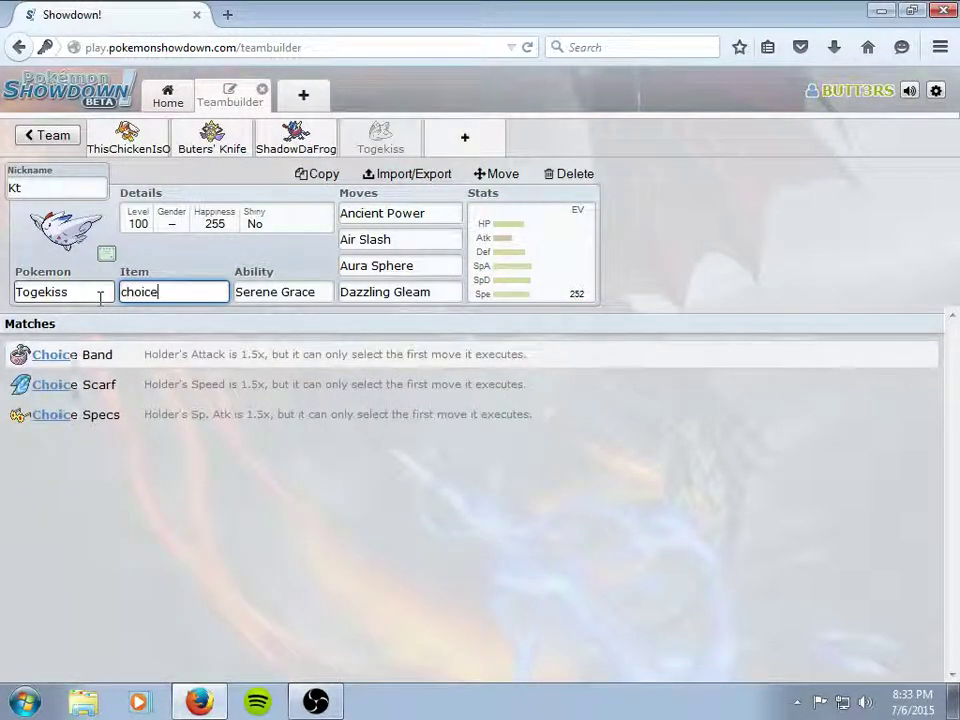
left_click(103, 387)
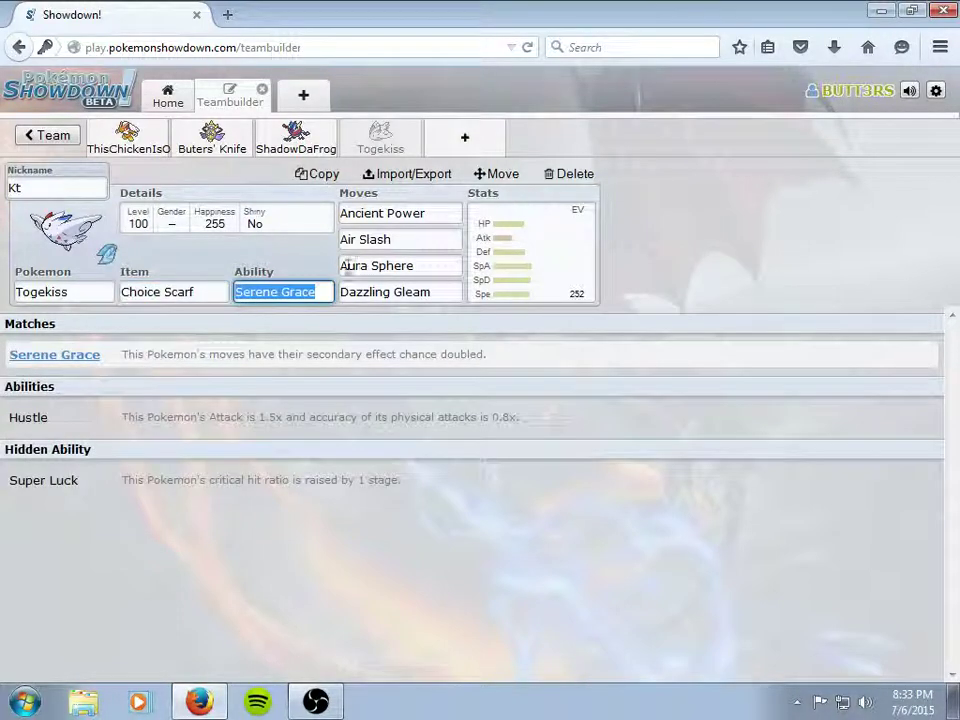
Set Togekiss's EVs to 252 Speed and 252 Special Attack and choose the Modest nature.
left_click(497, 230)
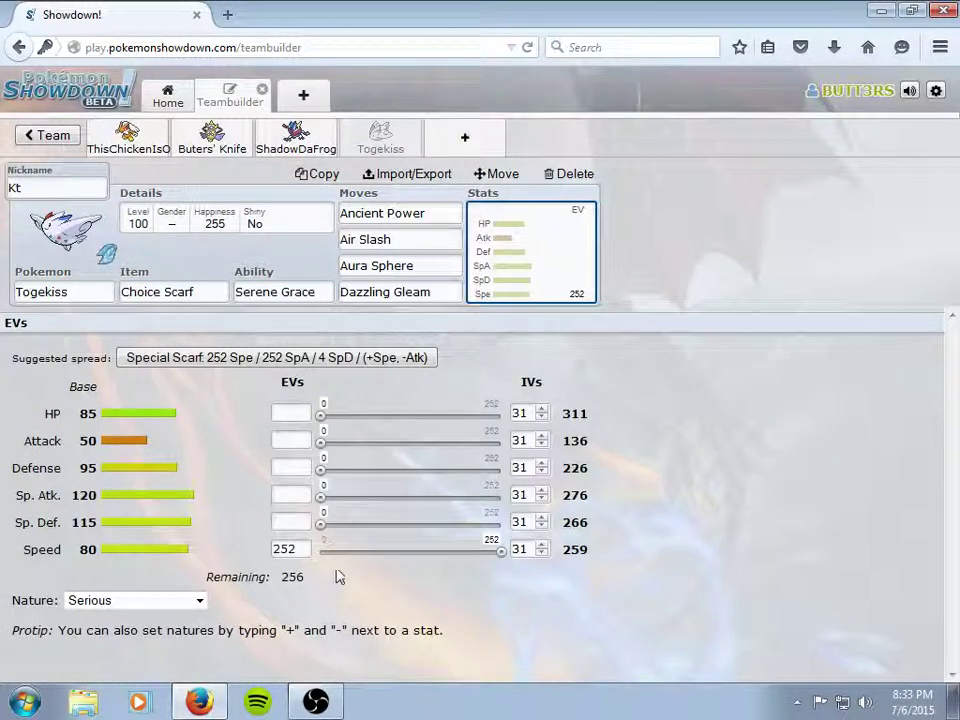
left_click_drag(502, 557, 276, 577)
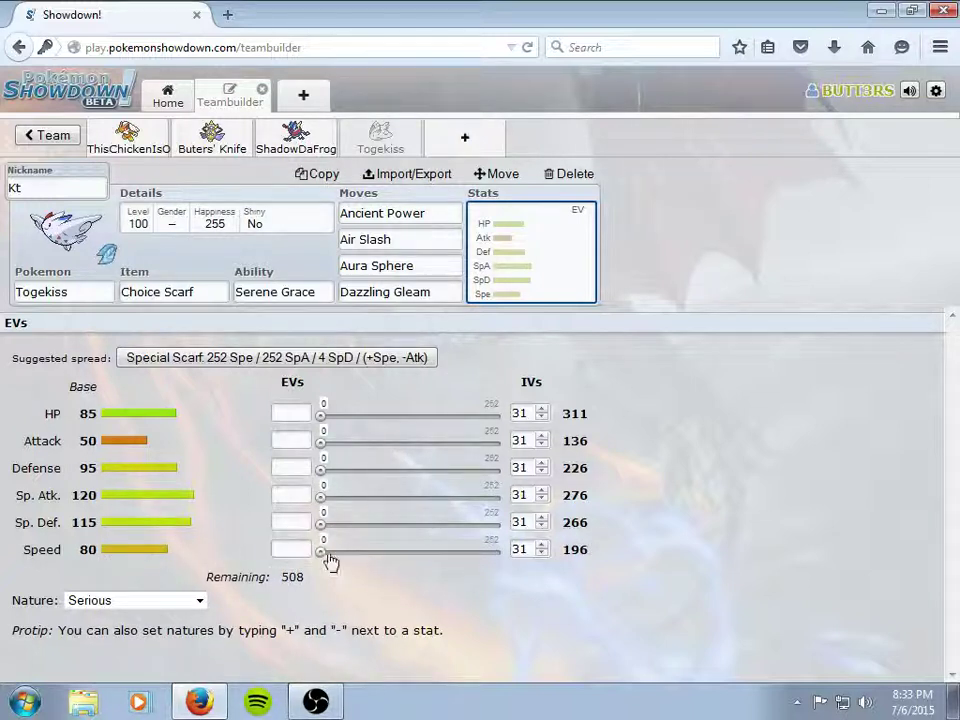
left_click_drag(324, 553, 514, 549)
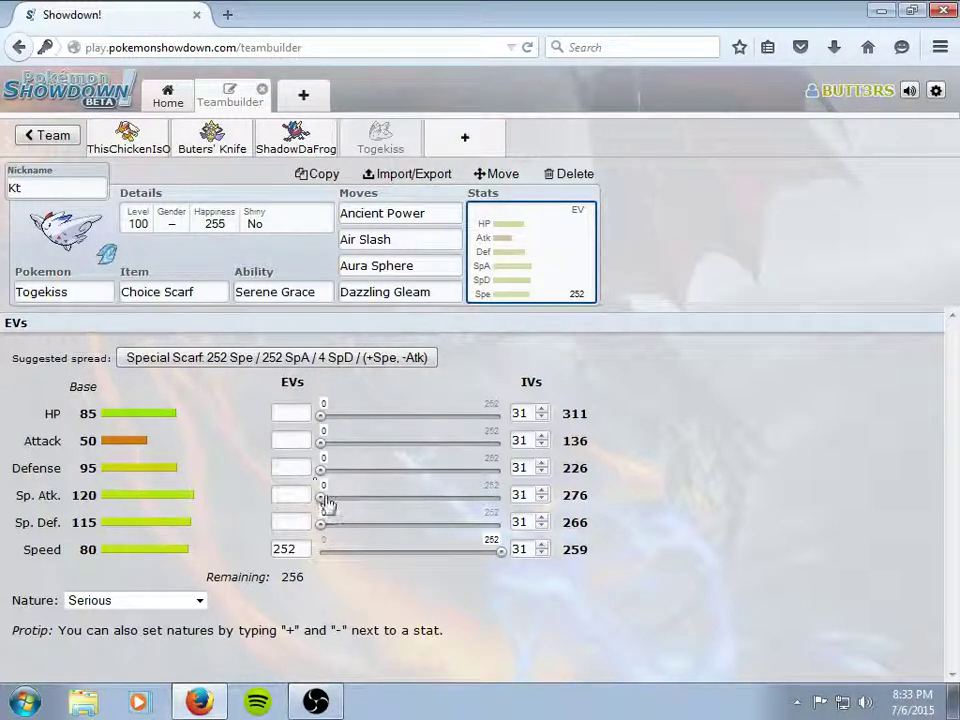
left_click_drag(322, 499, 521, 497)
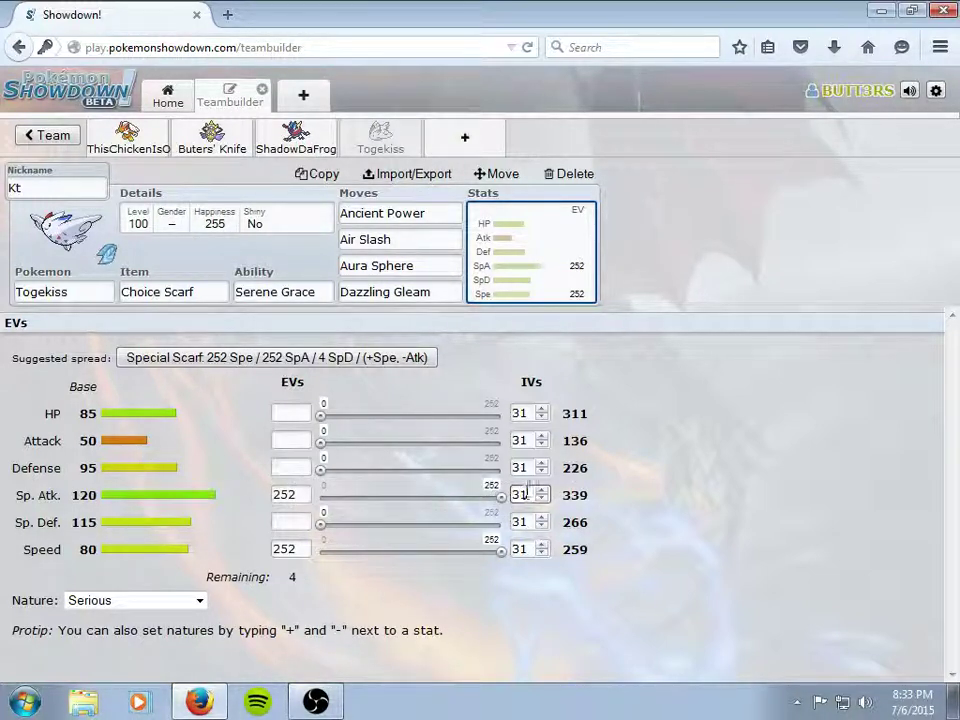
left_click(157, 601)
scroll(150, 527, "down", 1)
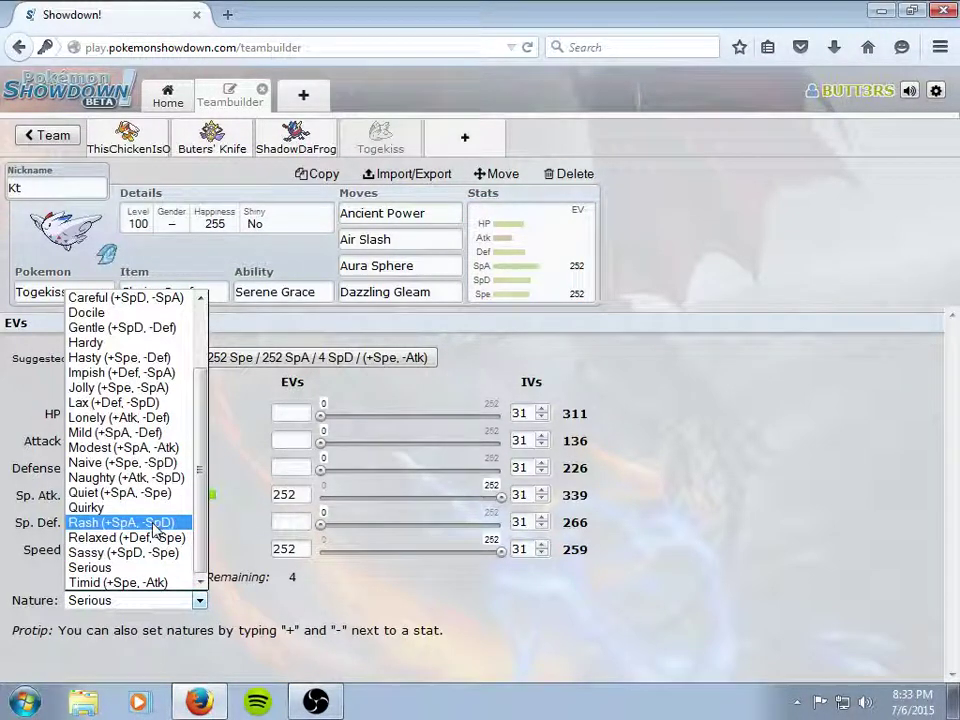
left_click(161, 452)
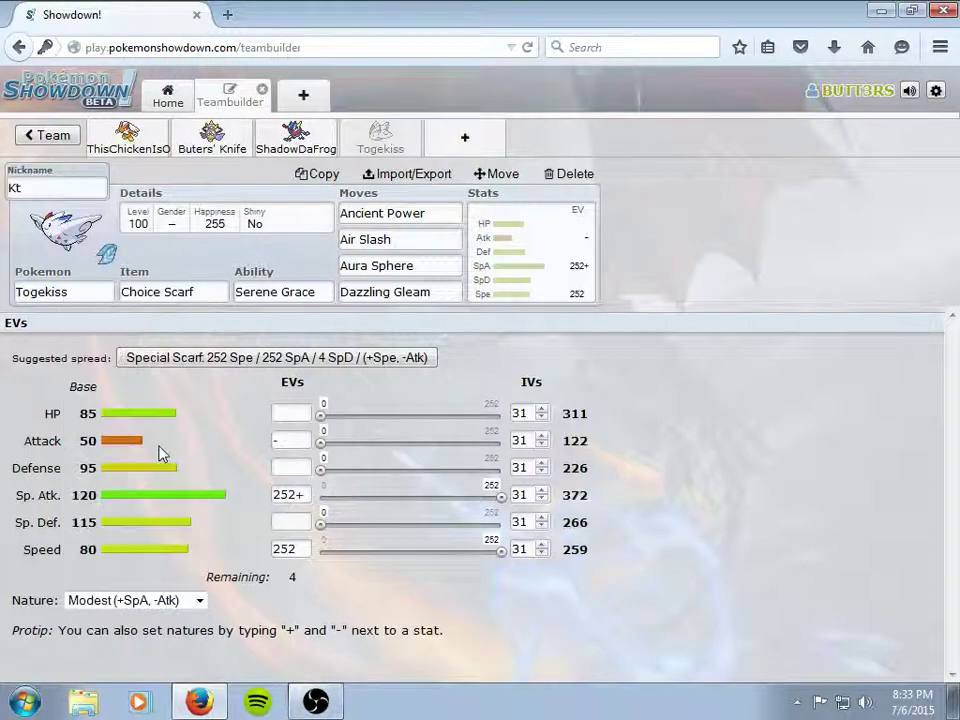
Add Dragonite as the team's fifth Pokémon and set its ability to Multiscale.
left_click(470, 136)
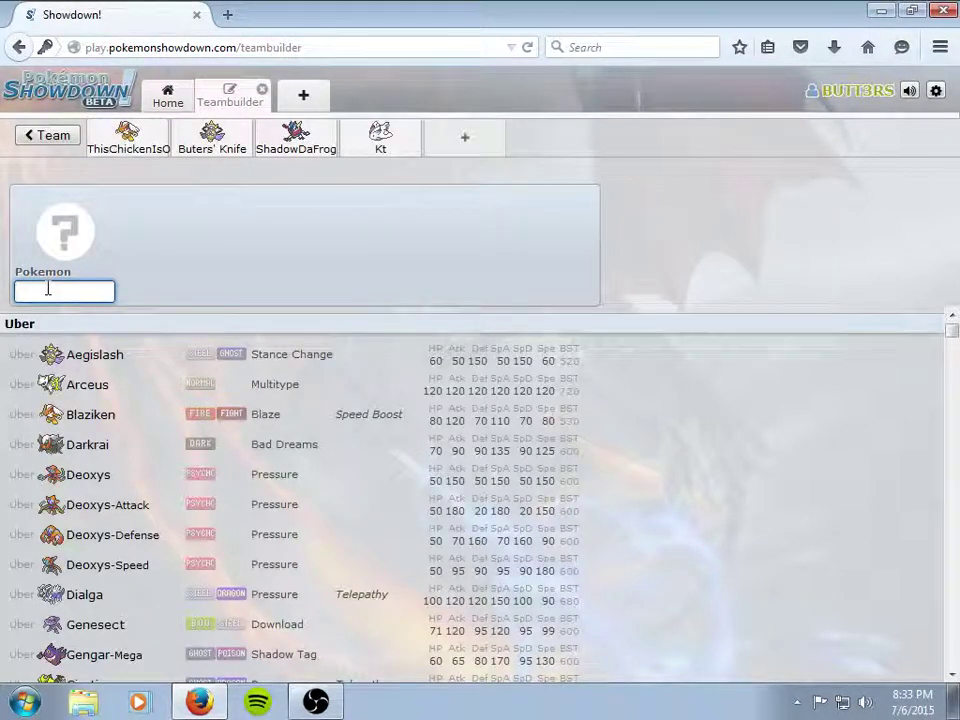
type("drgop")
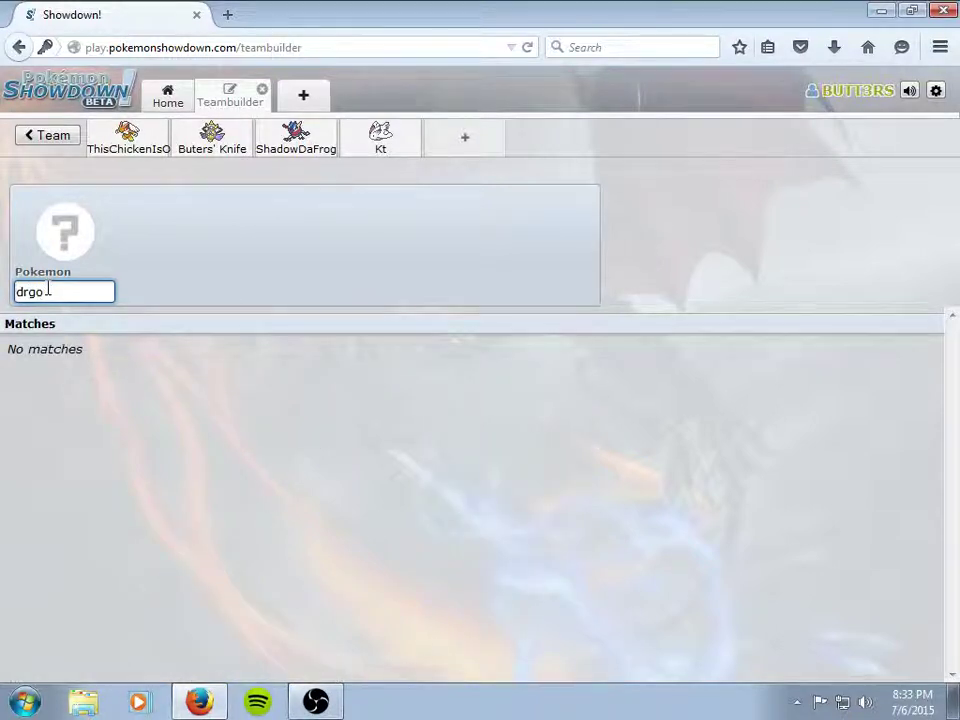
key("BackSpace")
type("ragon")
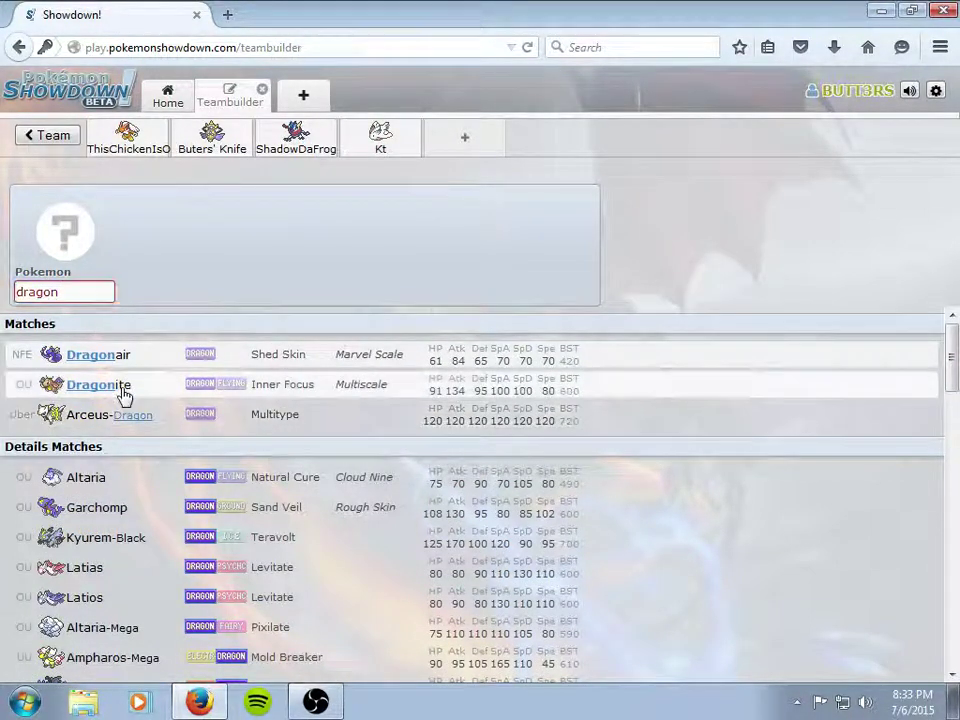
left_click(122, 390)
left_click(247, 291)
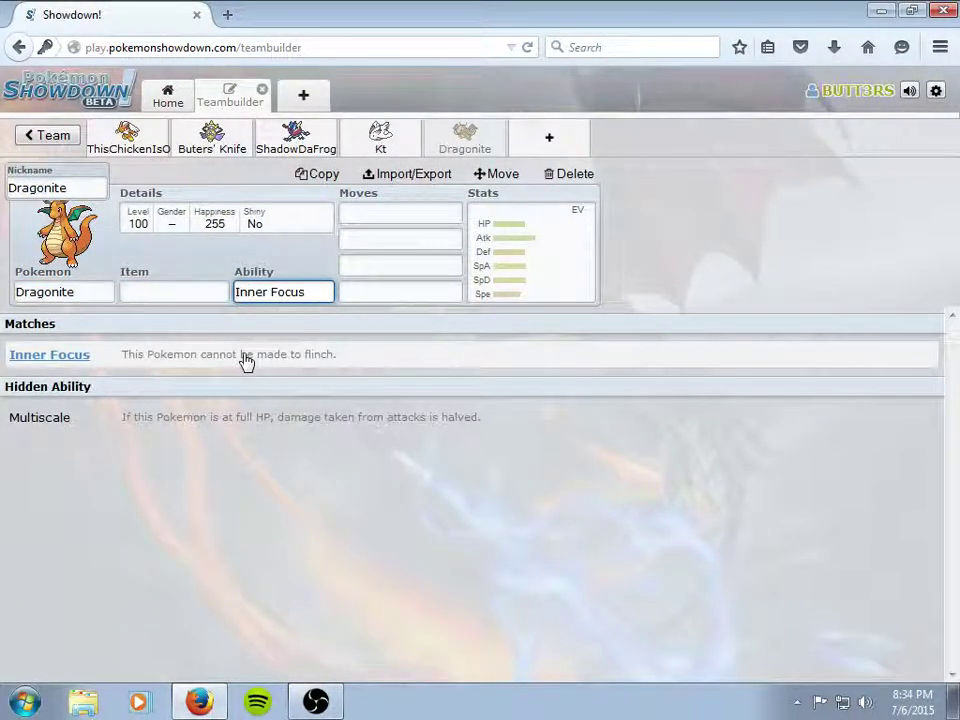
left_click(189, 428)
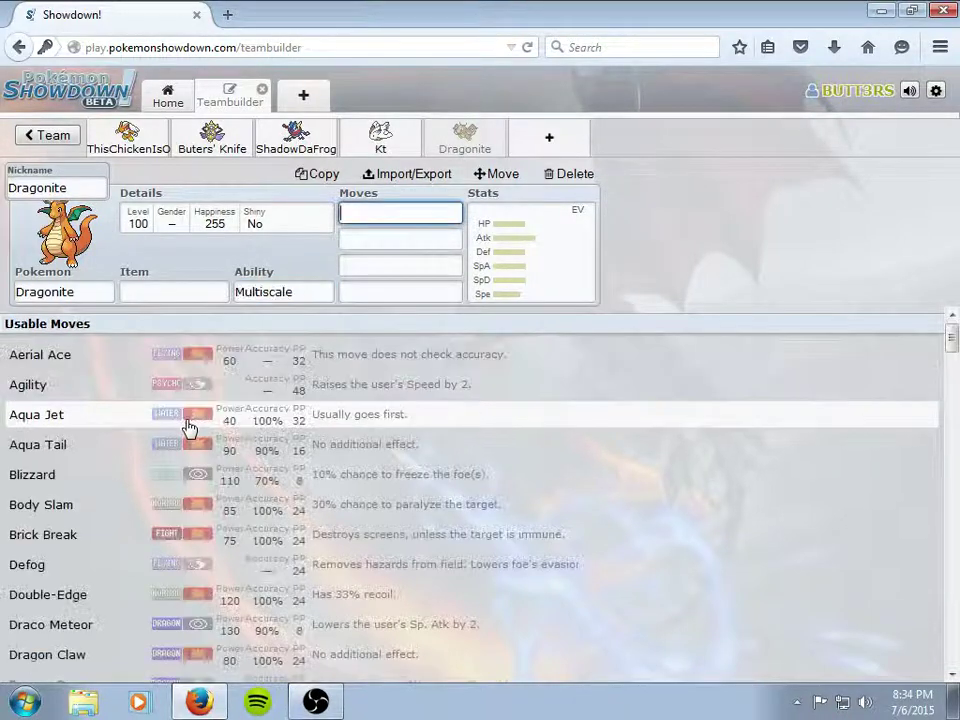
Nickname Dragonite "Puff" and give it the Weakness Policy item.
left_click(165, 286)
left_click(77, 186)
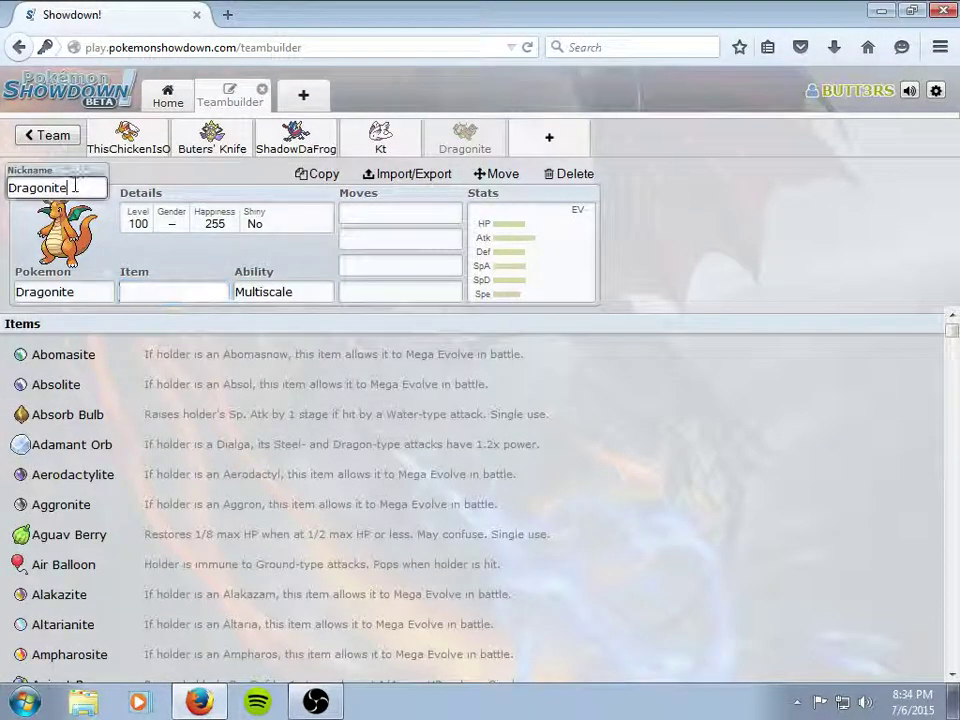
left_click_drag(77, 186, 5, 188)
type("Pu")
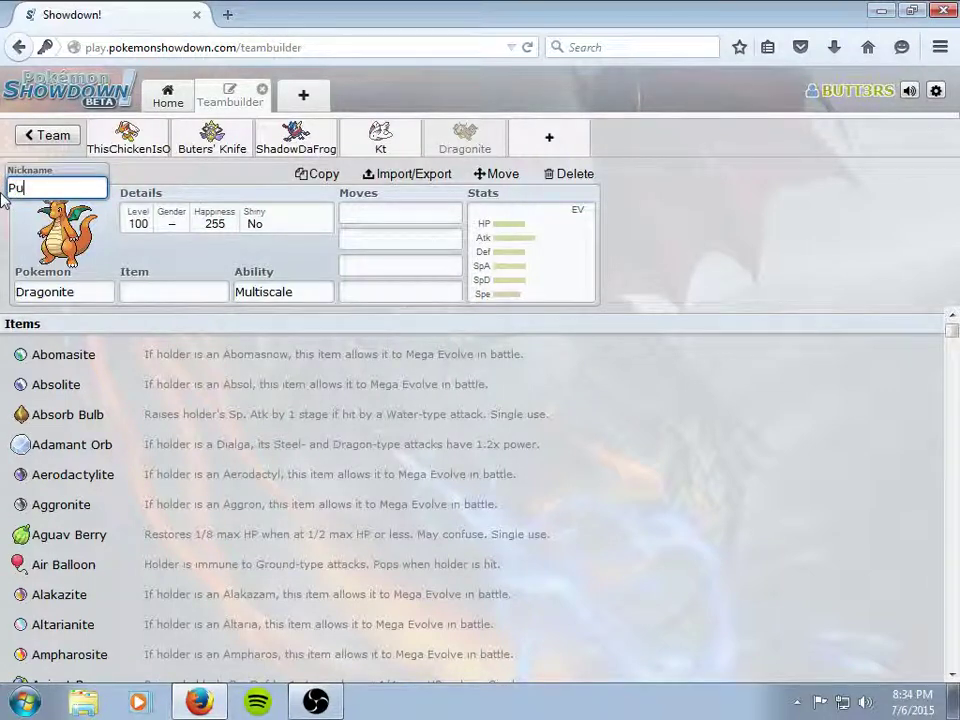
type("ff")
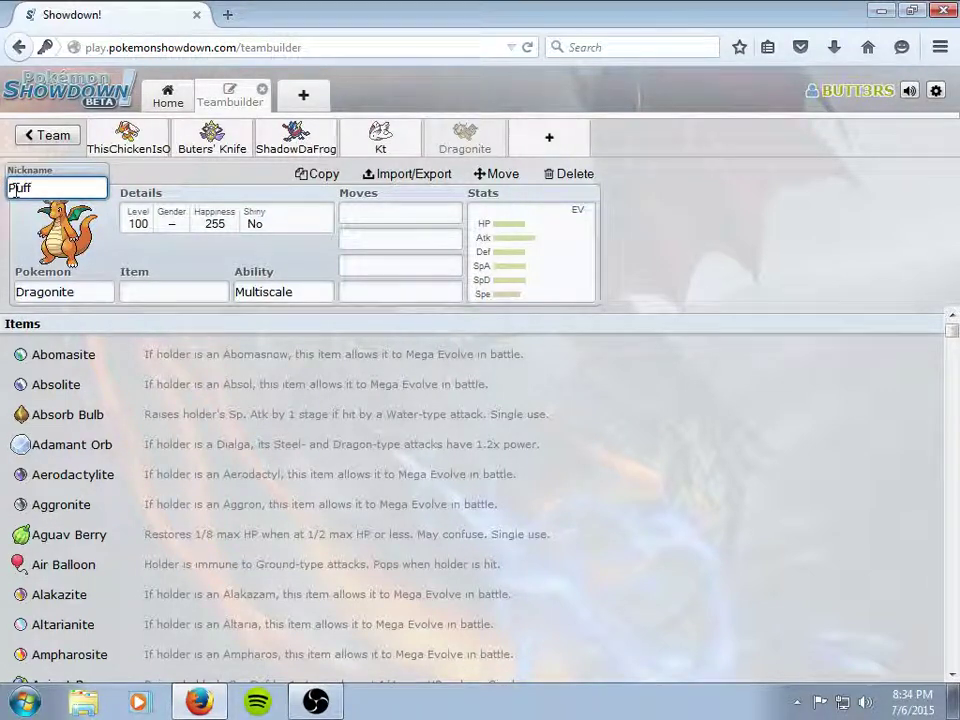
left_click(171, 286)
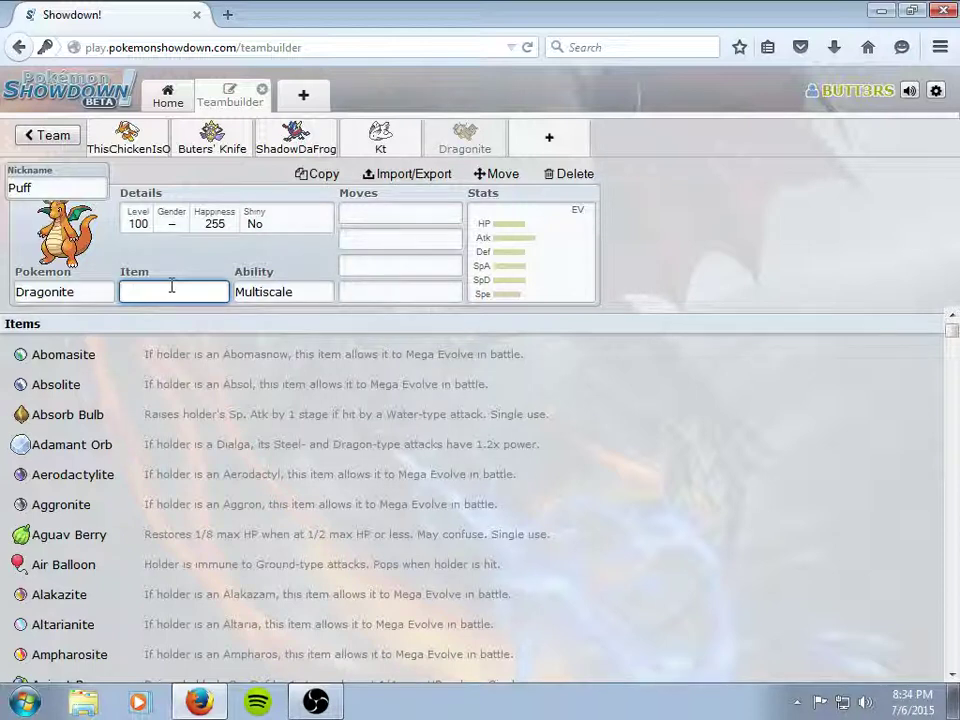
type("weak")
key("Return")
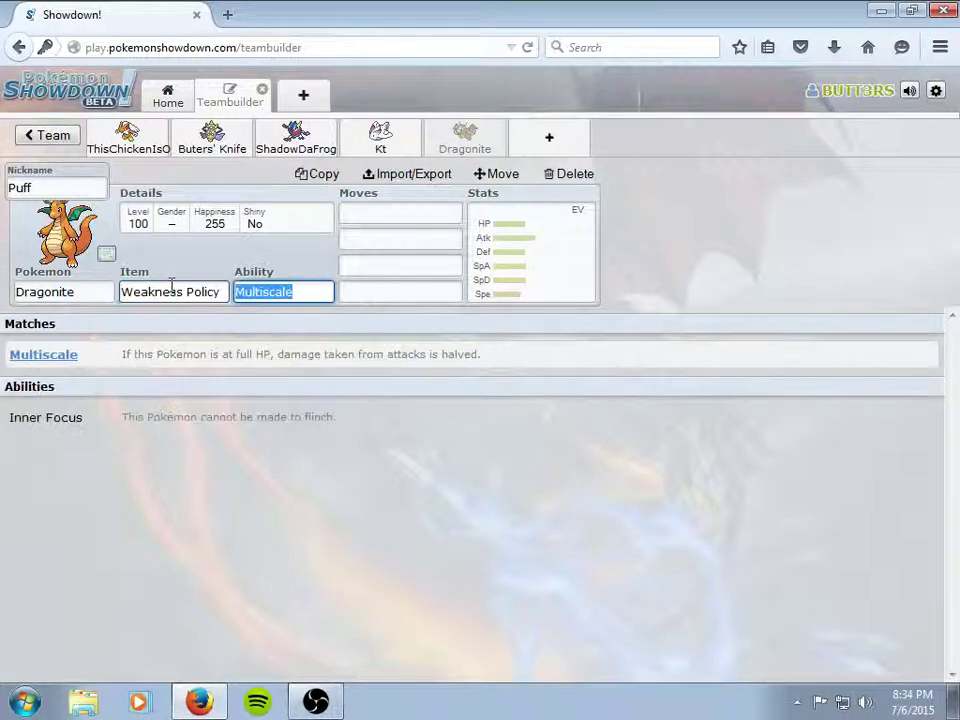
Give Dragonite the moves Dragon Pulse, Extreme Speed, Dragon Dance and Earthquake.
left_click(386, 216)
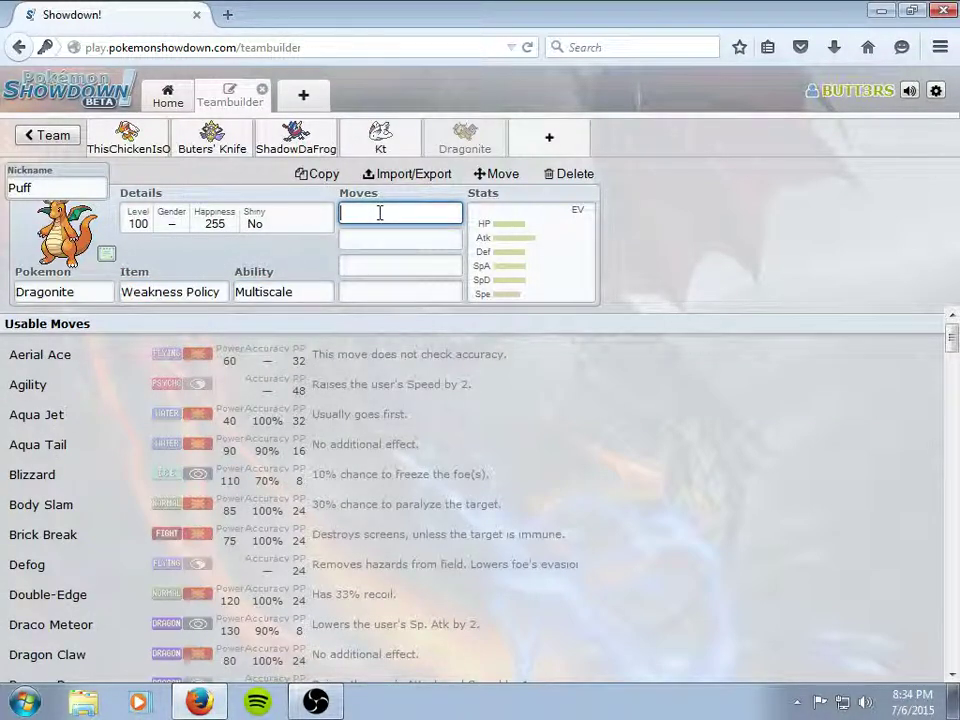
type("dr")
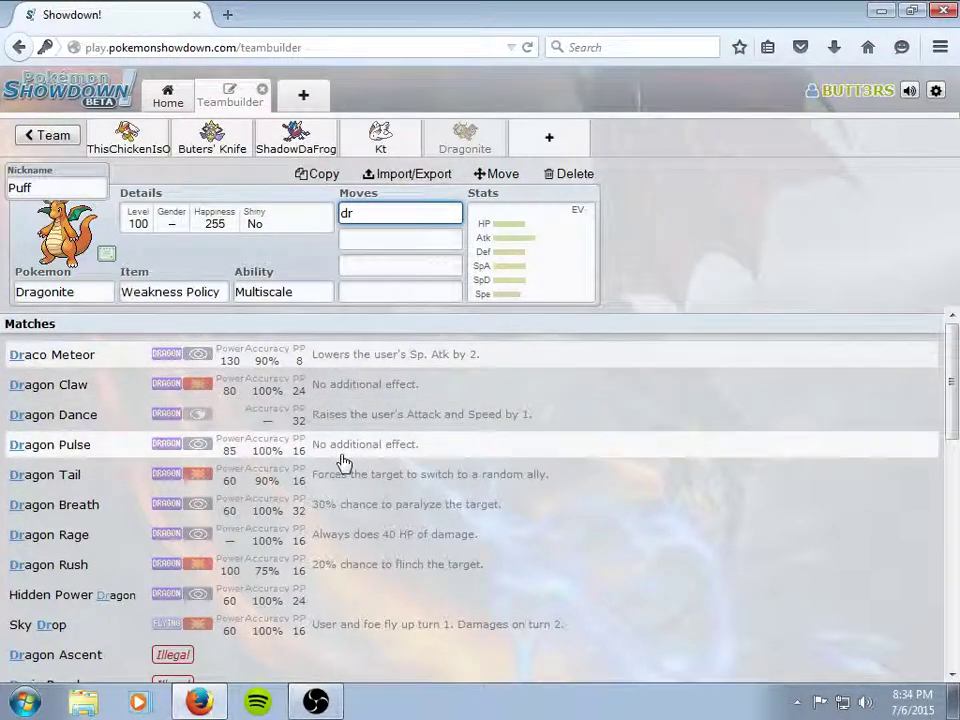
left_click(345, 454)
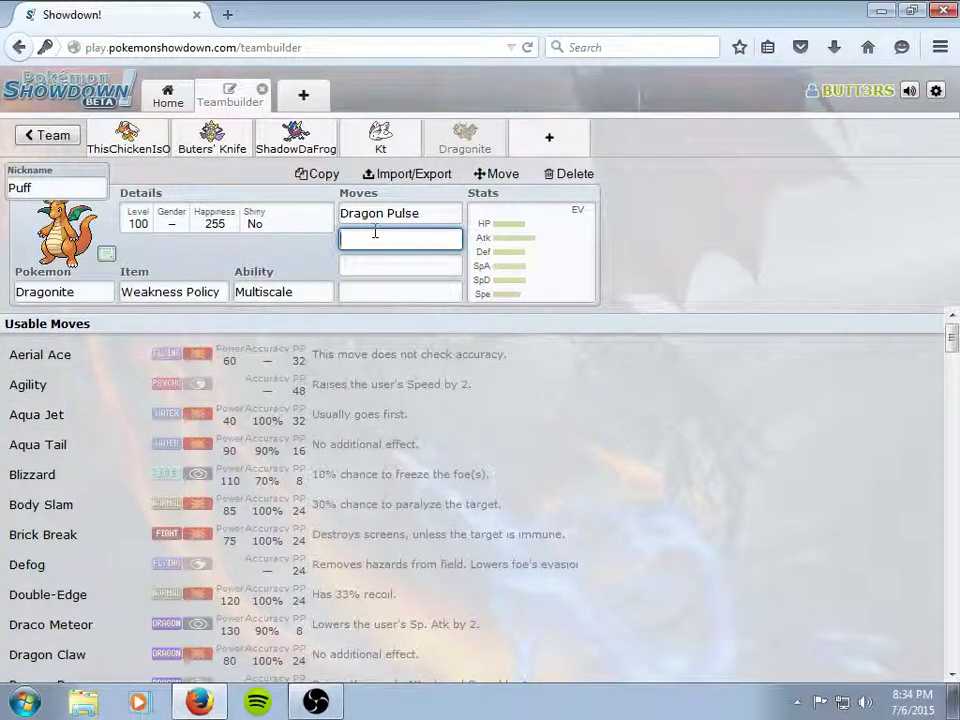
type("ex")
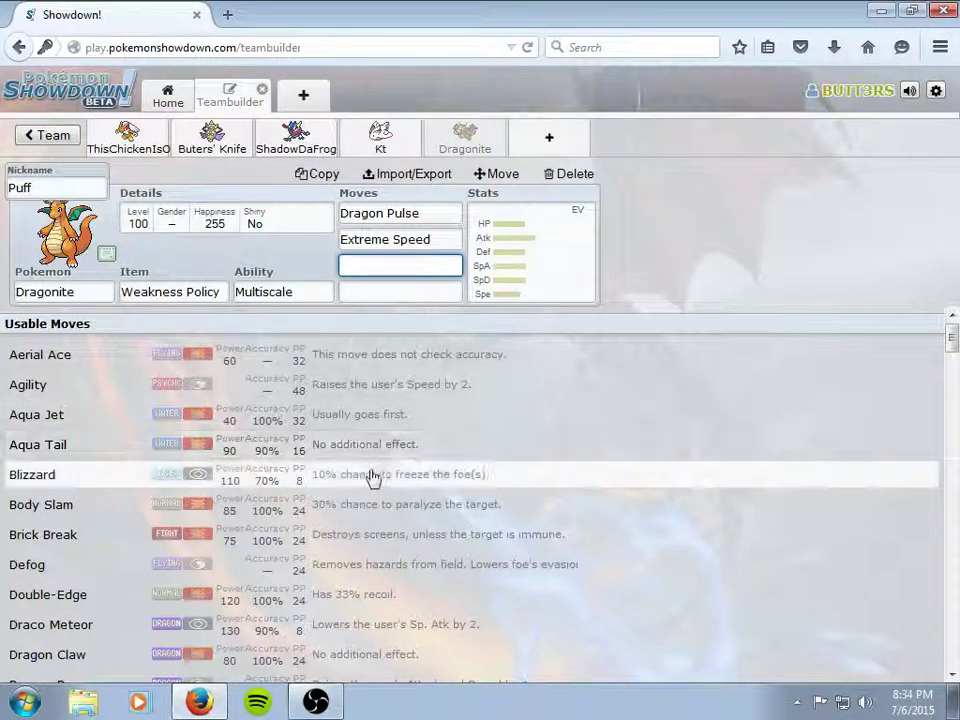
scroll(300, 490, "down", 2)
scroll(296, 440, "down", 7)
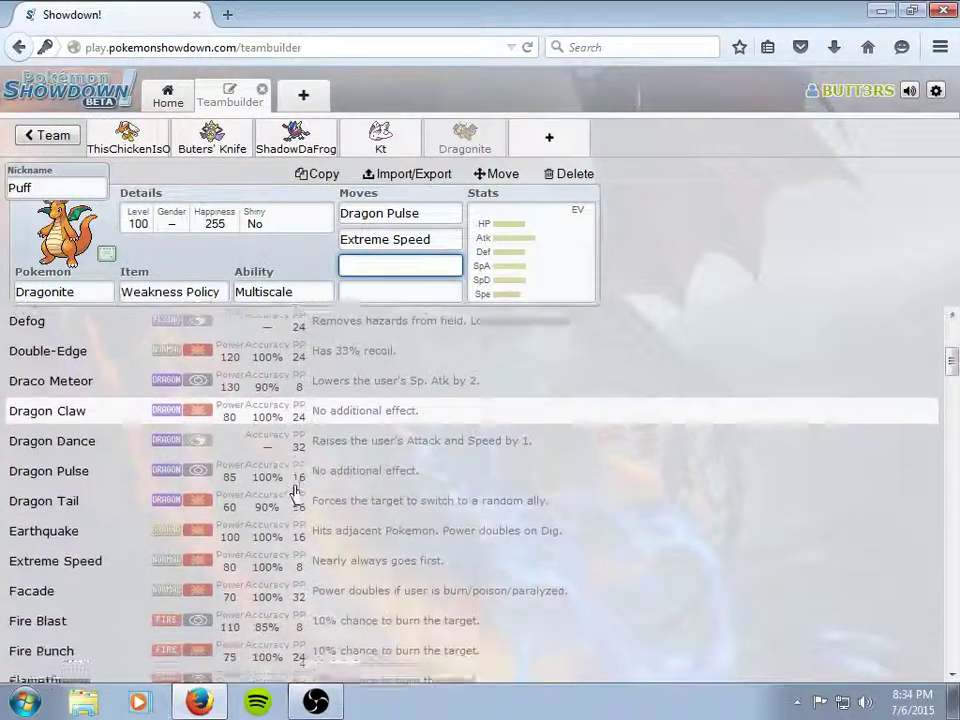
left_click(176, 424)
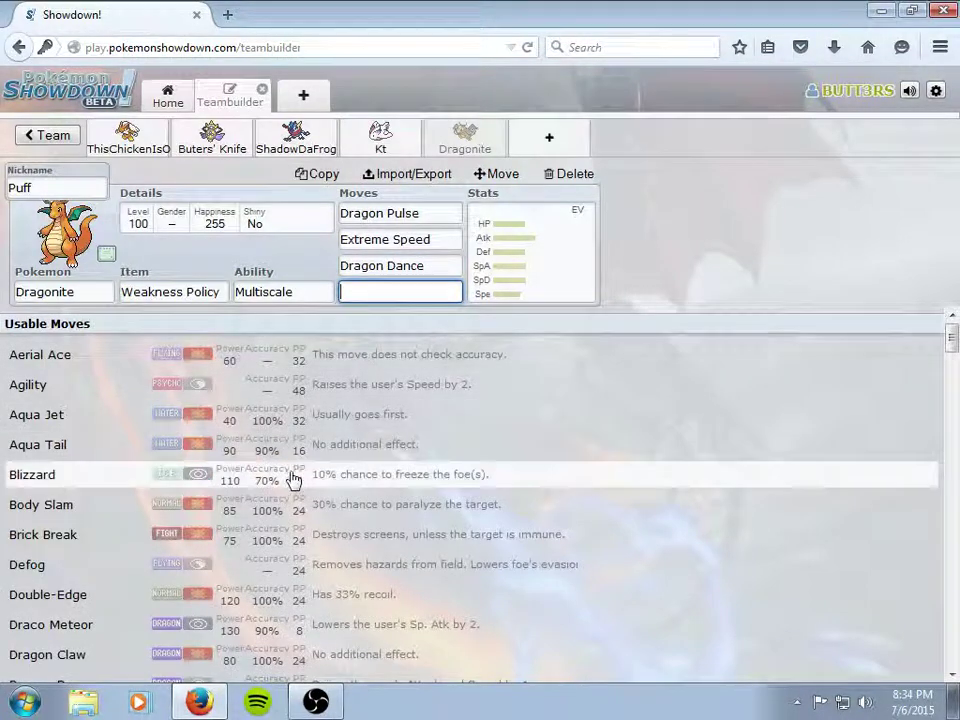
scroll(275, 492, "down", 1)
scroll(274, 494, "down", 5)
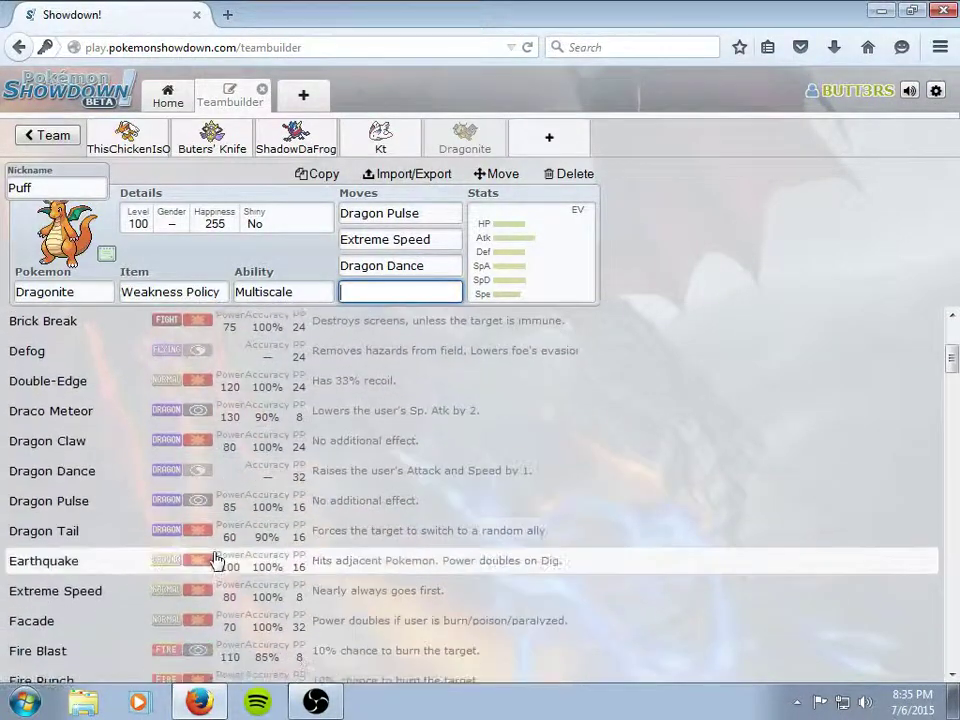
left_click(218, 562)
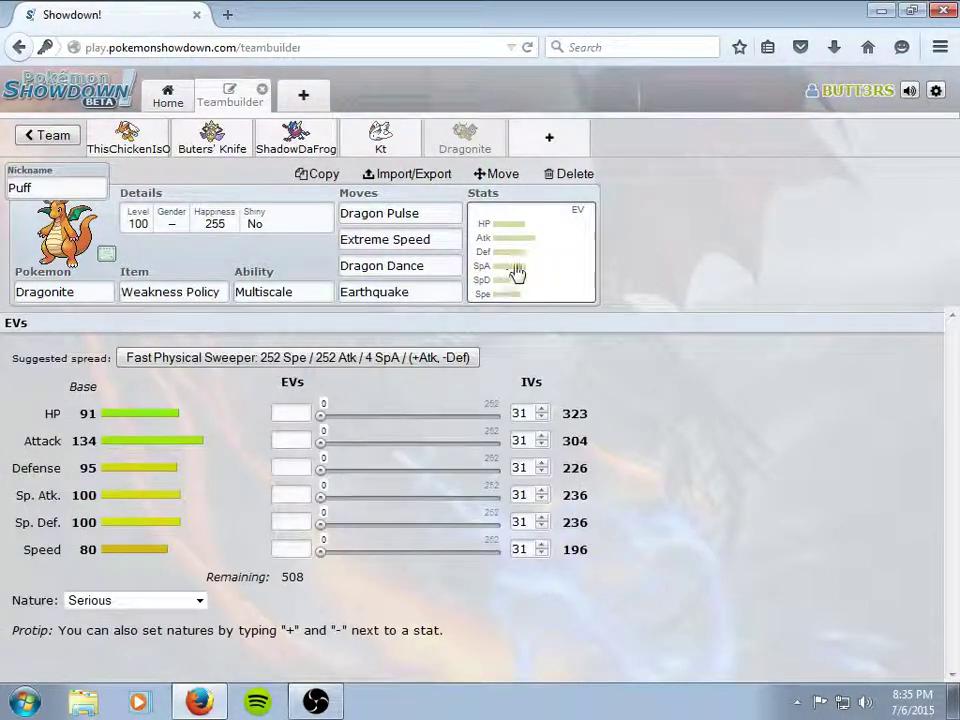
Assign Dragonite 252 Special Defense and 252 Defense EVs and set its nature to Jolly.
left_click(517, 272)
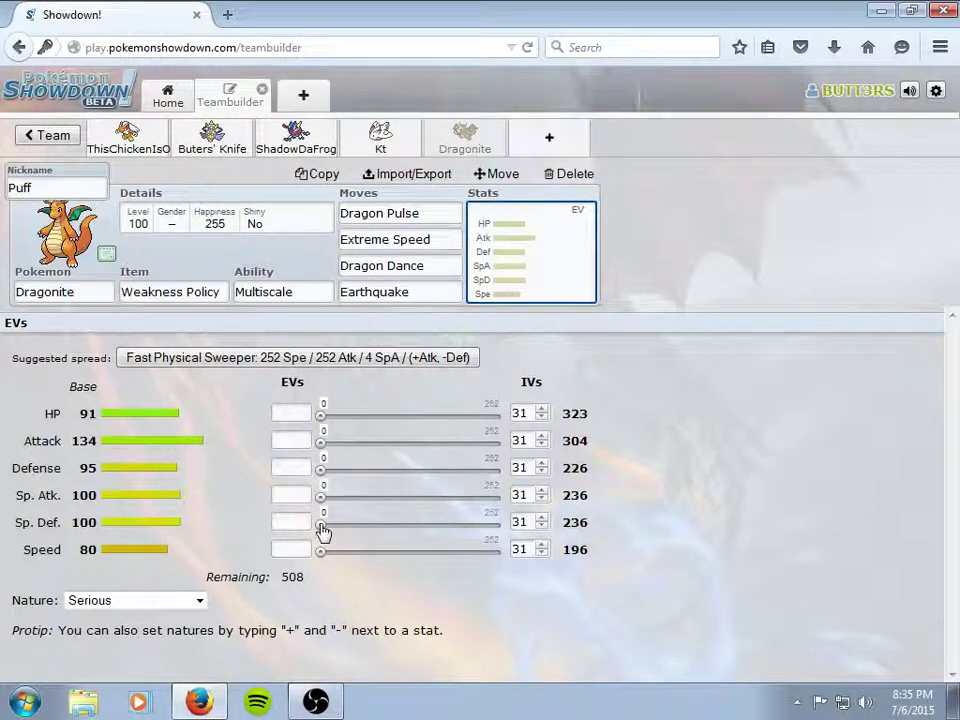
left_click_drag(389, 532, 600, 521)
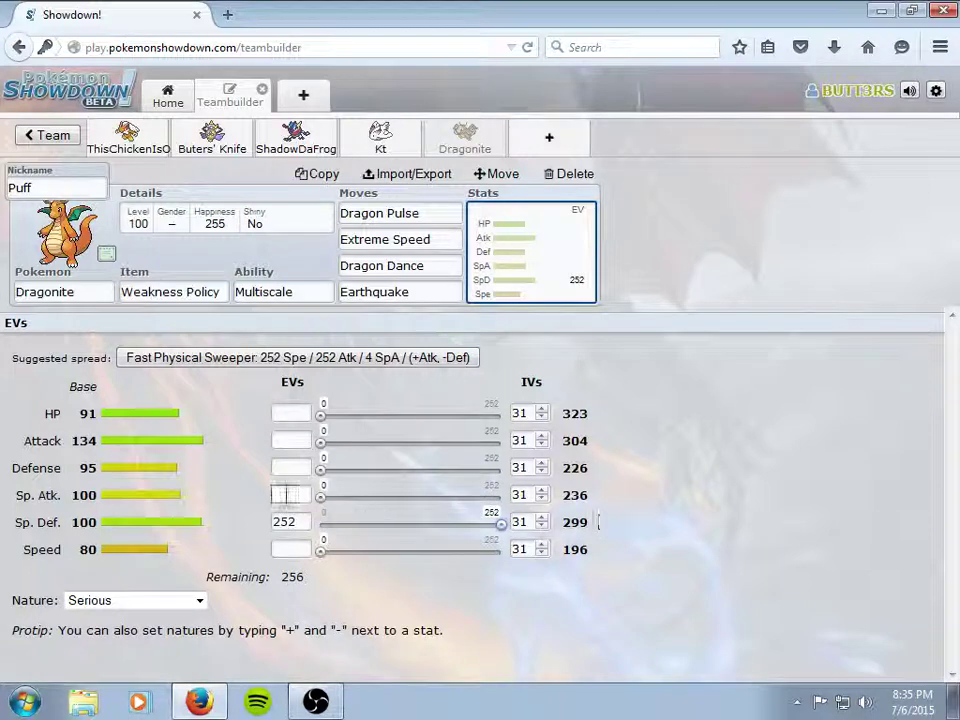
left_click_drag(326, 472, 567, 467)
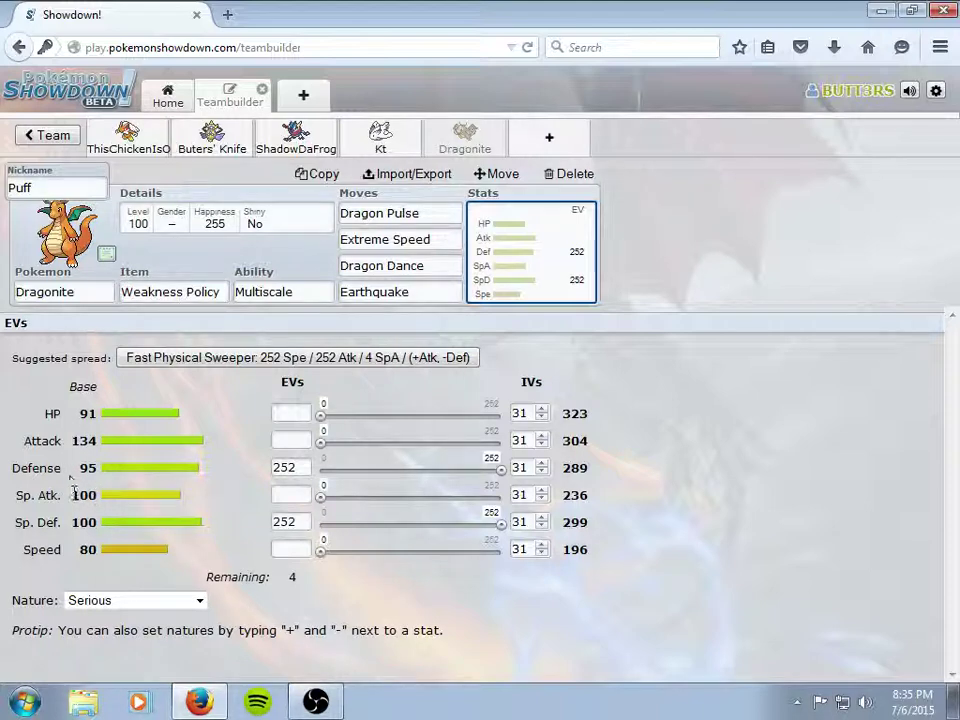
left_click(199, 601)
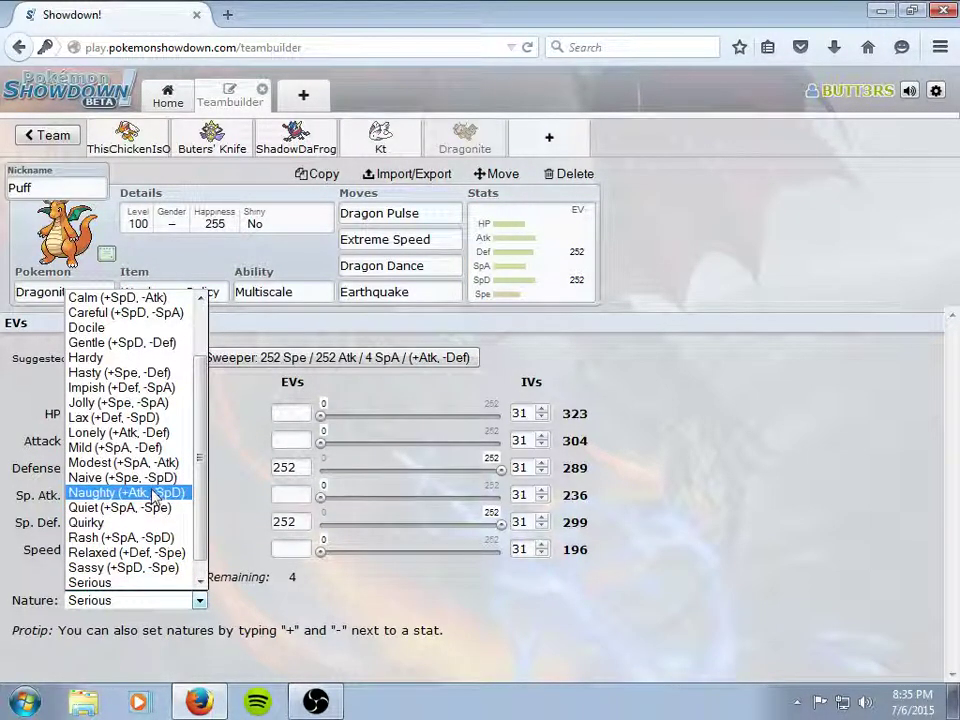
scroll(128, 503, "down", 1)
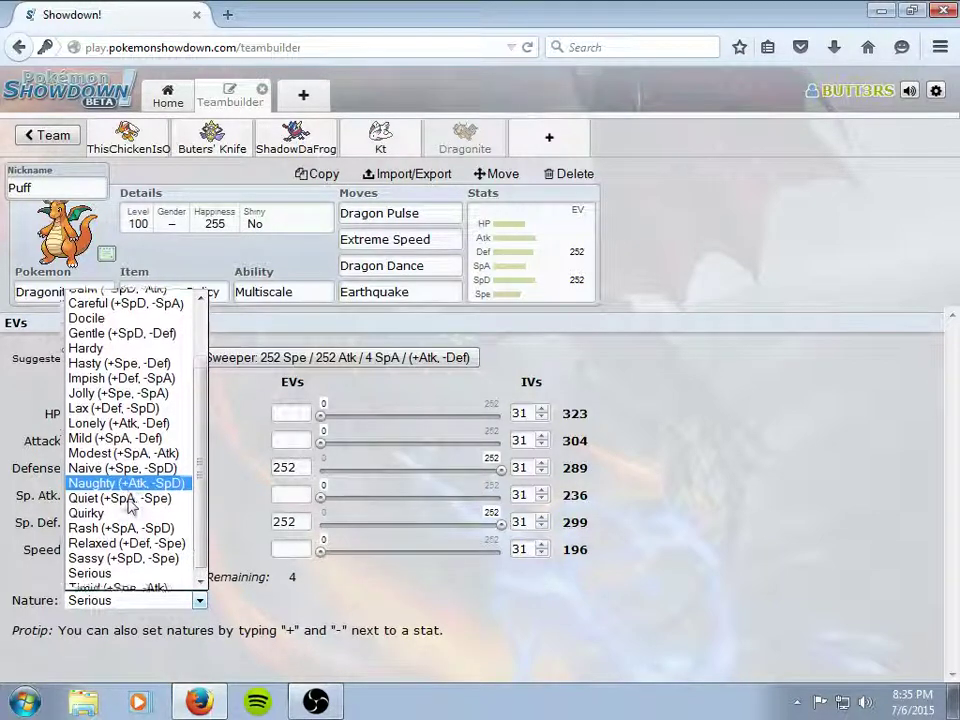
left_click(133, 568)
left_click(138, 601)
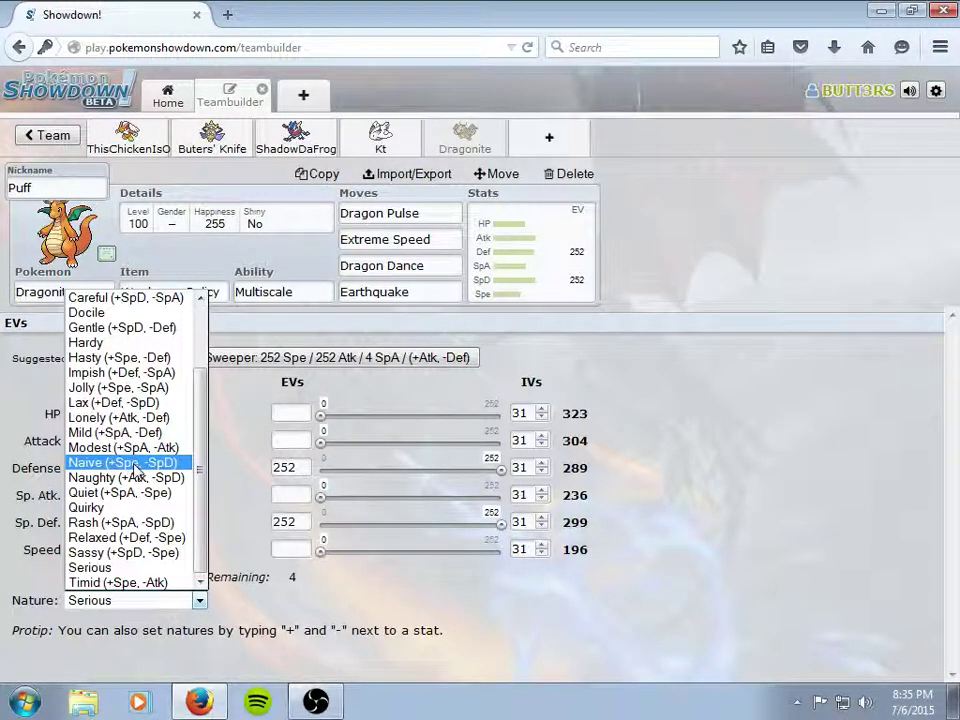
left_click(142, 391)
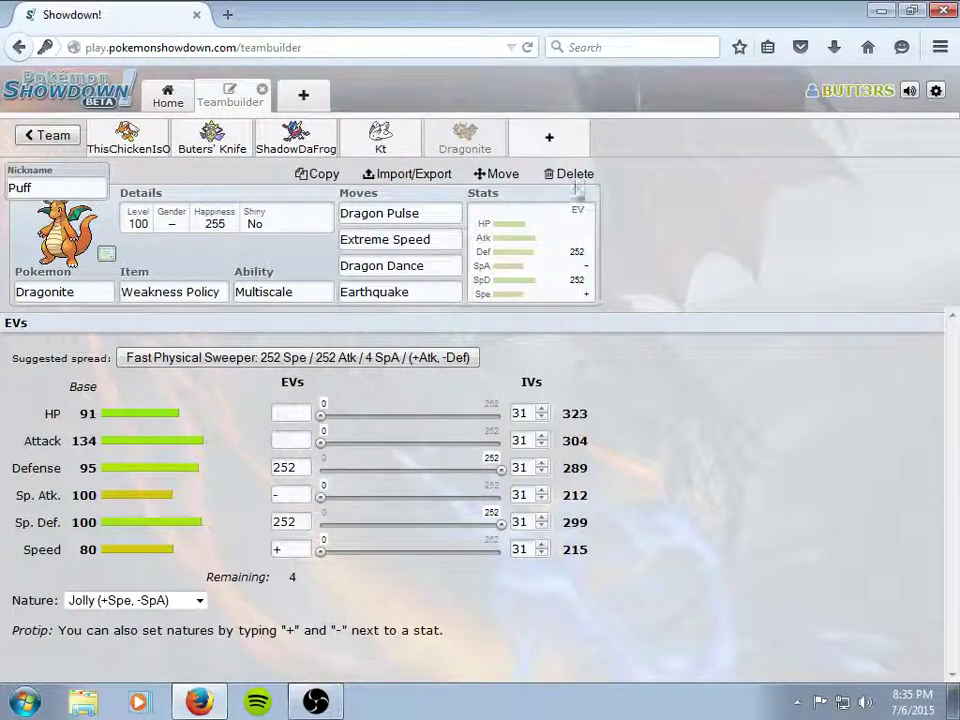
Add Gardevoir from the OU tier as the team's sixth Pokémon.
left_click(548, 140)
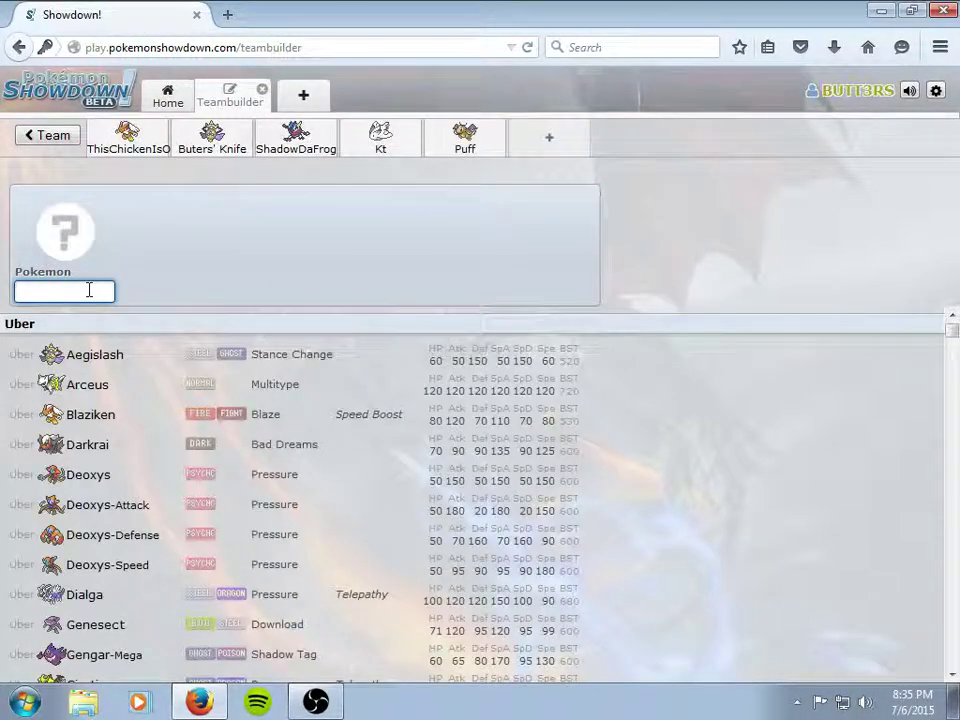
scroll(316, 528, "down", 2)
scroll(316, 528, "down", 4)
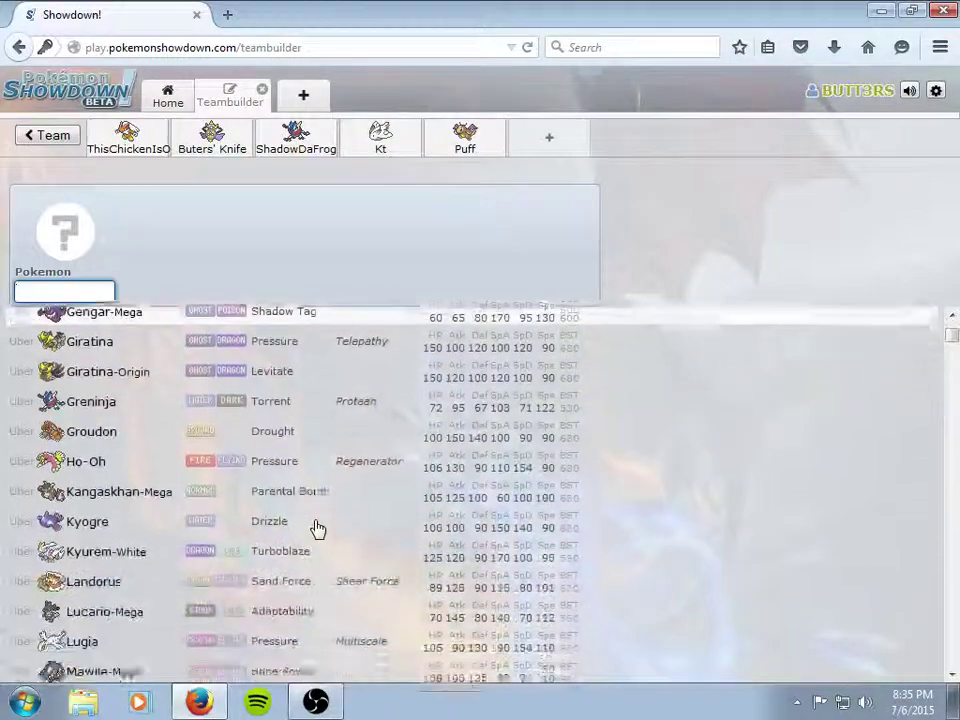
scroll(316, 528, "down", 3)
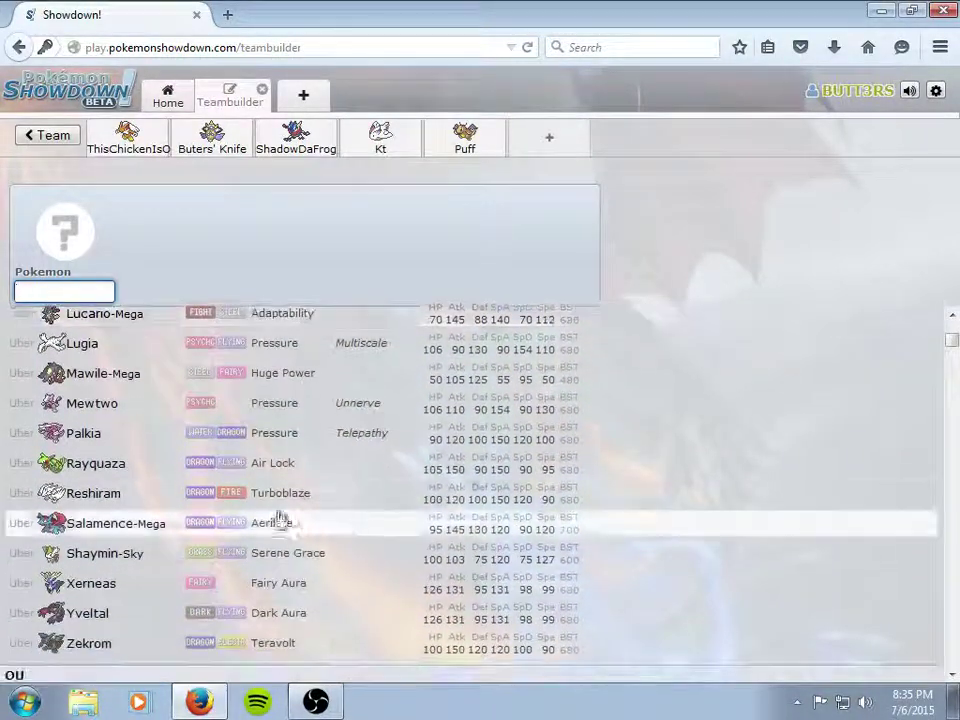
scroll(285, 476, "down", 4)
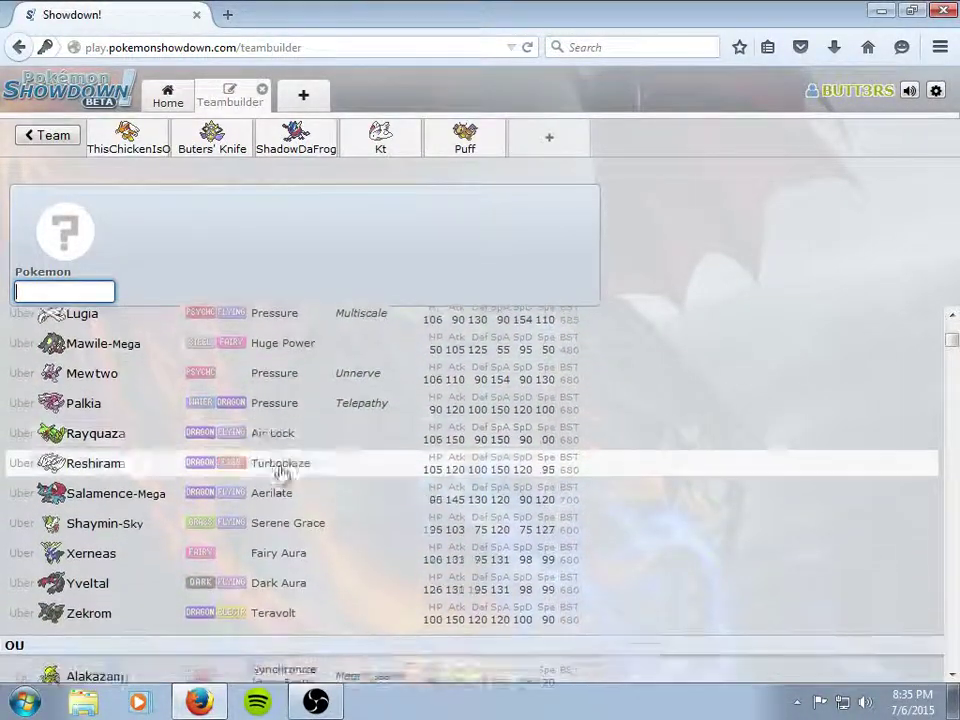
scroll(291, 476, "down", 4)
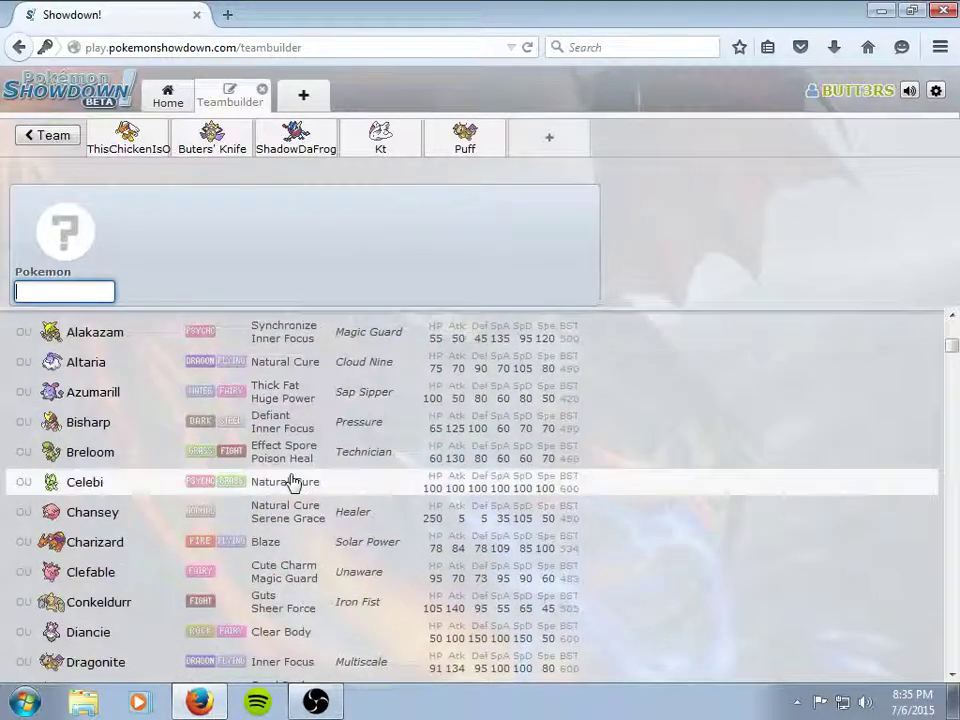
scroll(291, 481, "down", 5)
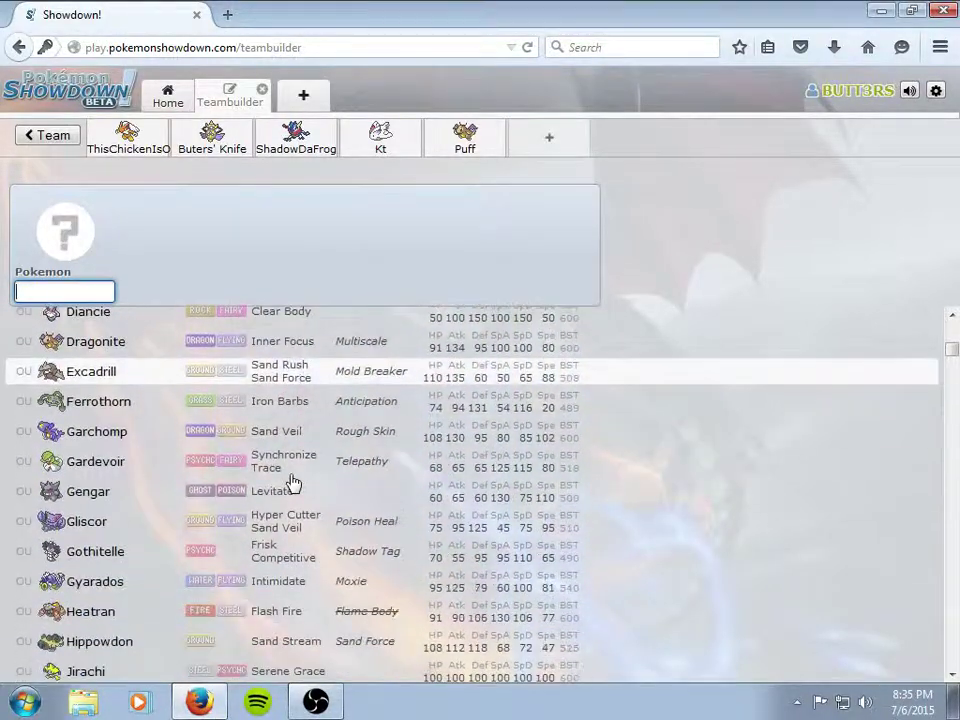
scroll(255, 476, "up", 1)
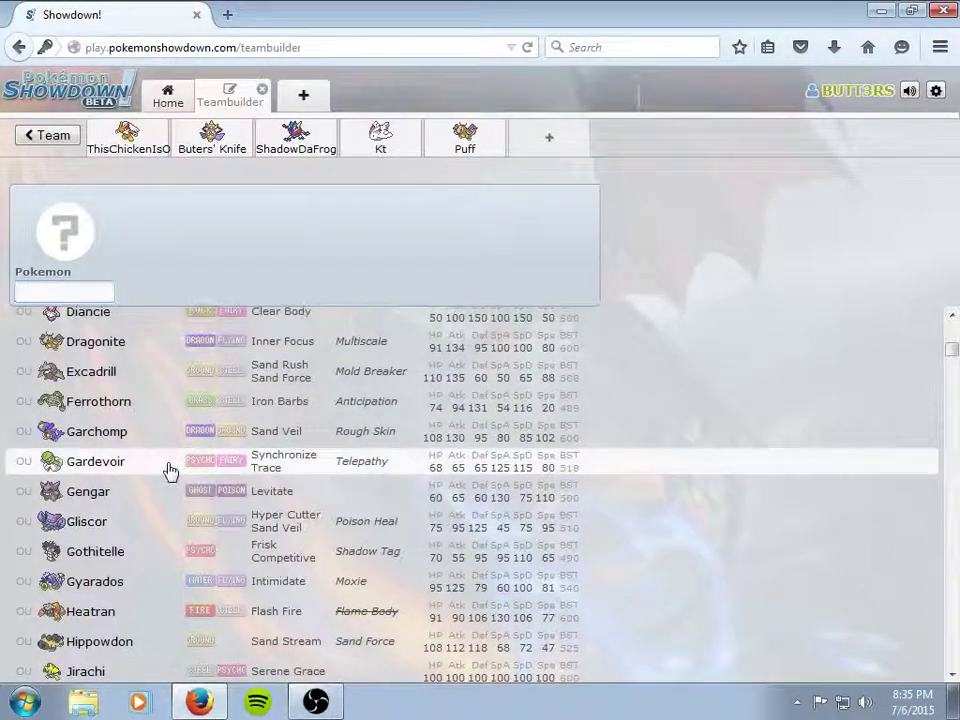
left_click(170, 467)
Nickname Gardevoir "ShadyLady" and make it shiny.
left_click_drag(68, 188, 3, 192)
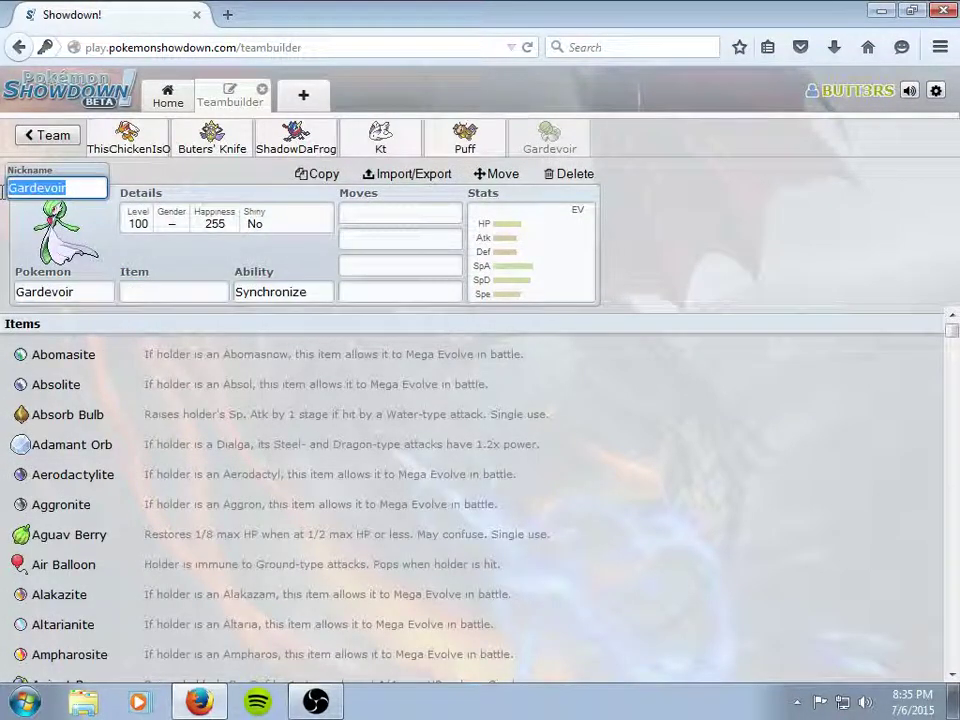
type("Shady")
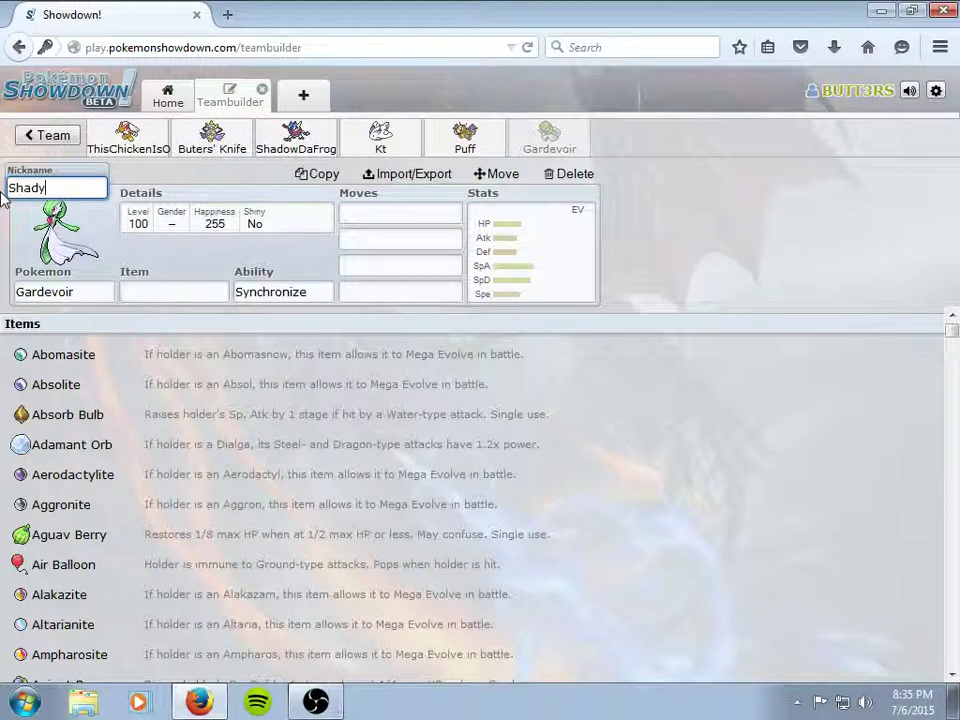
type("Lady")
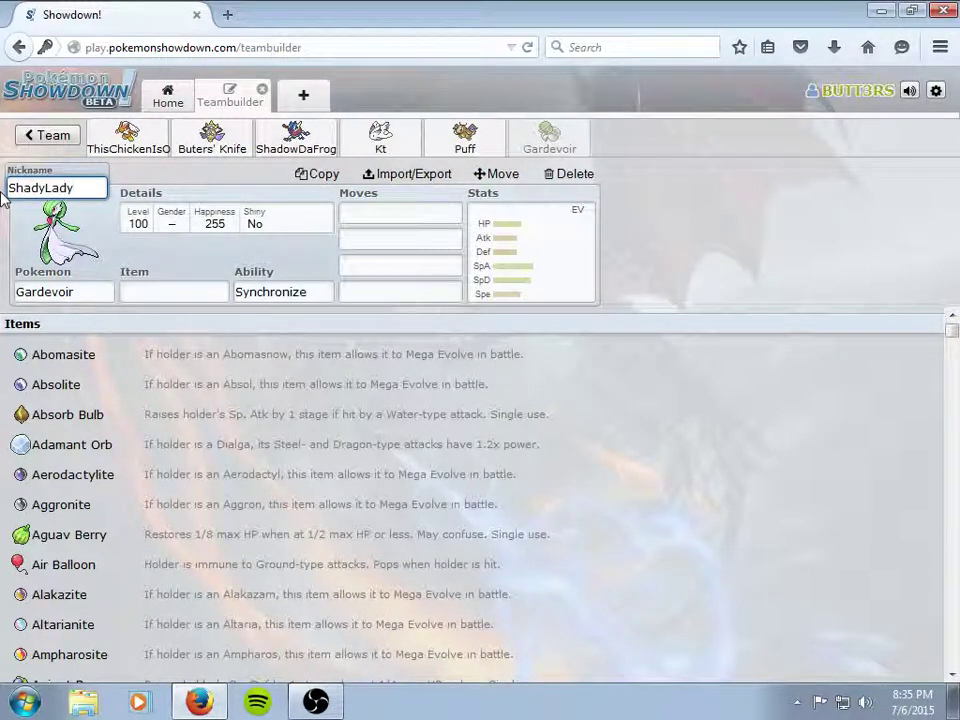
left_click(251, 223)
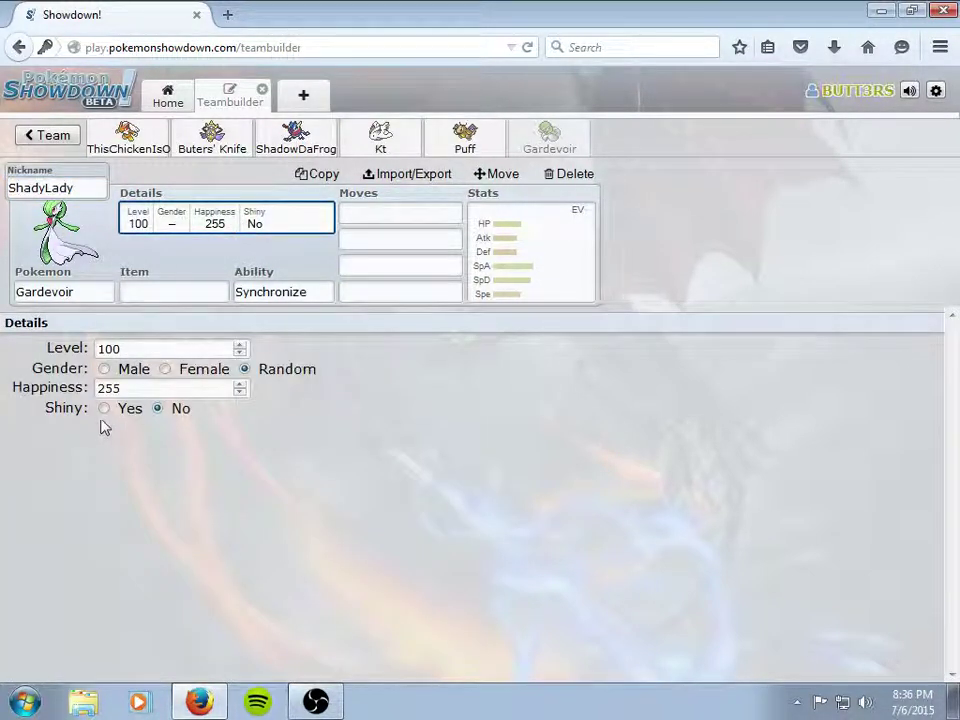
left_click(105, 409)
Give Gardevoir the Gardevoirite item and set its ability to Trace.
left_click(149, 291)
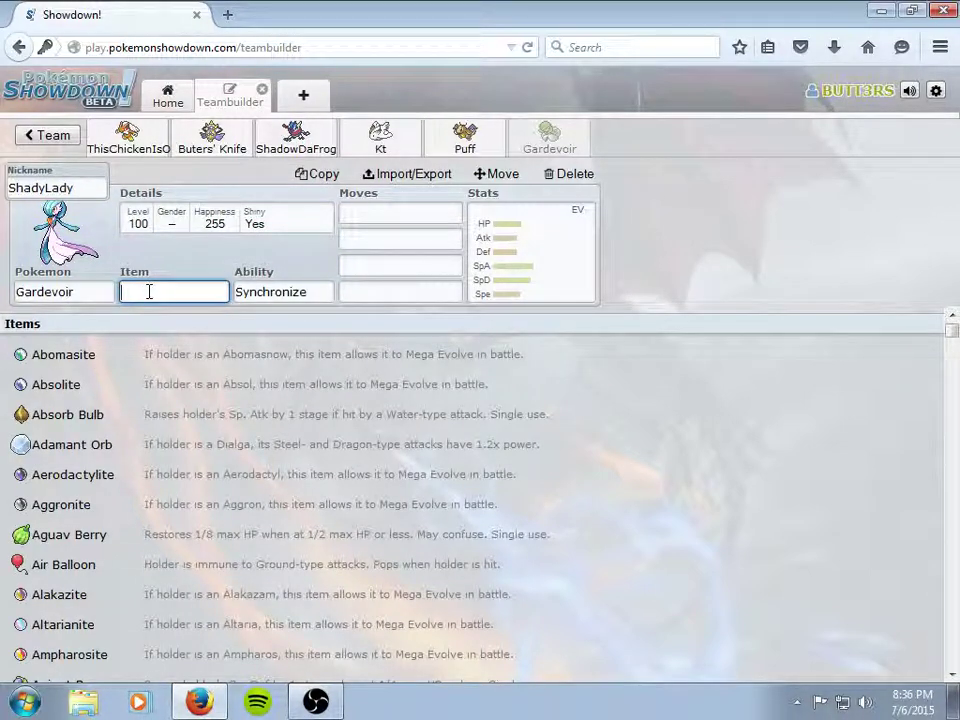
type("gard")
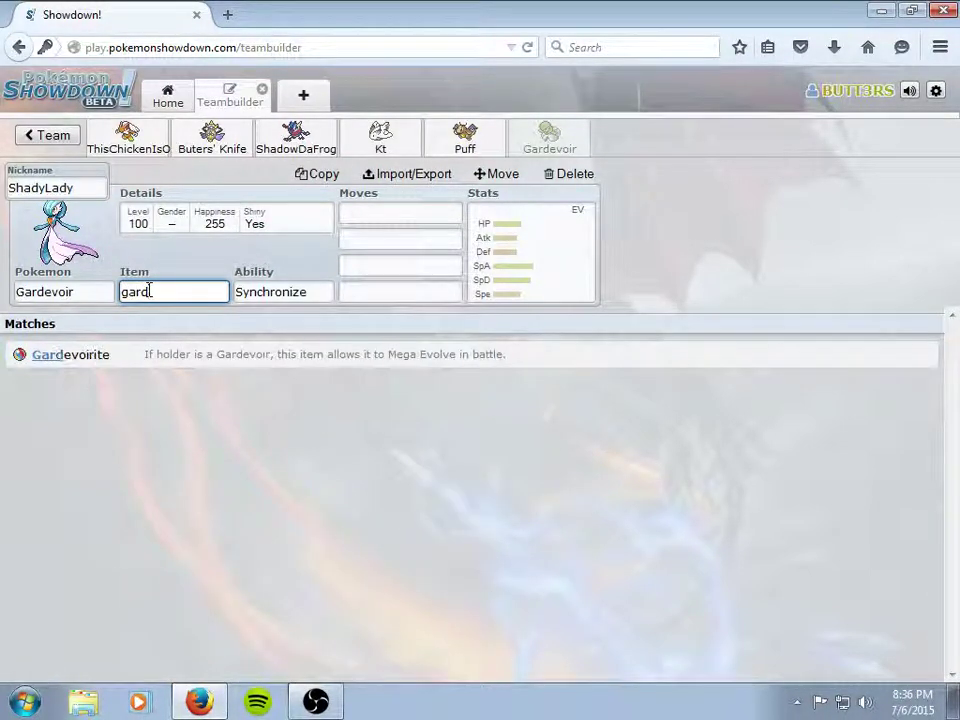
key("Return")
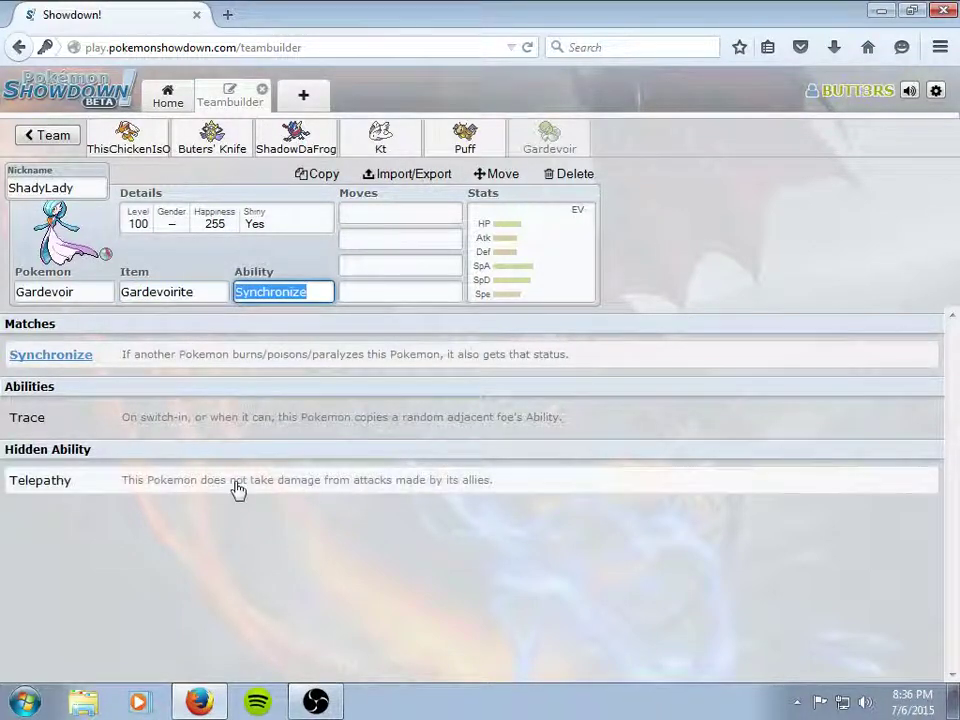
left_click(250, 428)
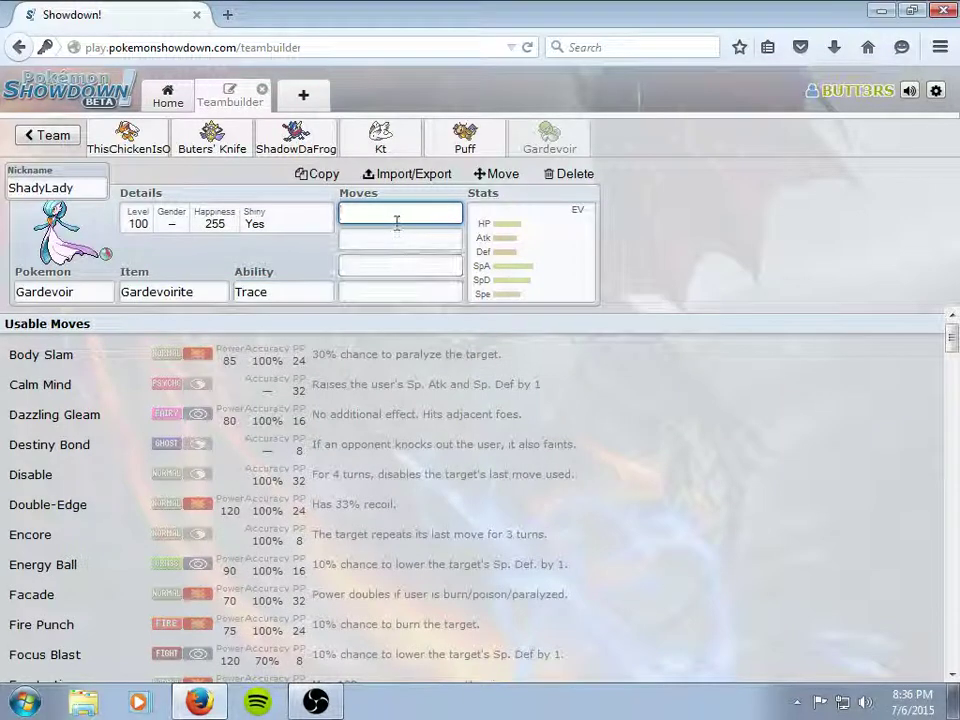
Give Gardevoir Moonblast as its first move and Calm Mind as its second.
type("moon")
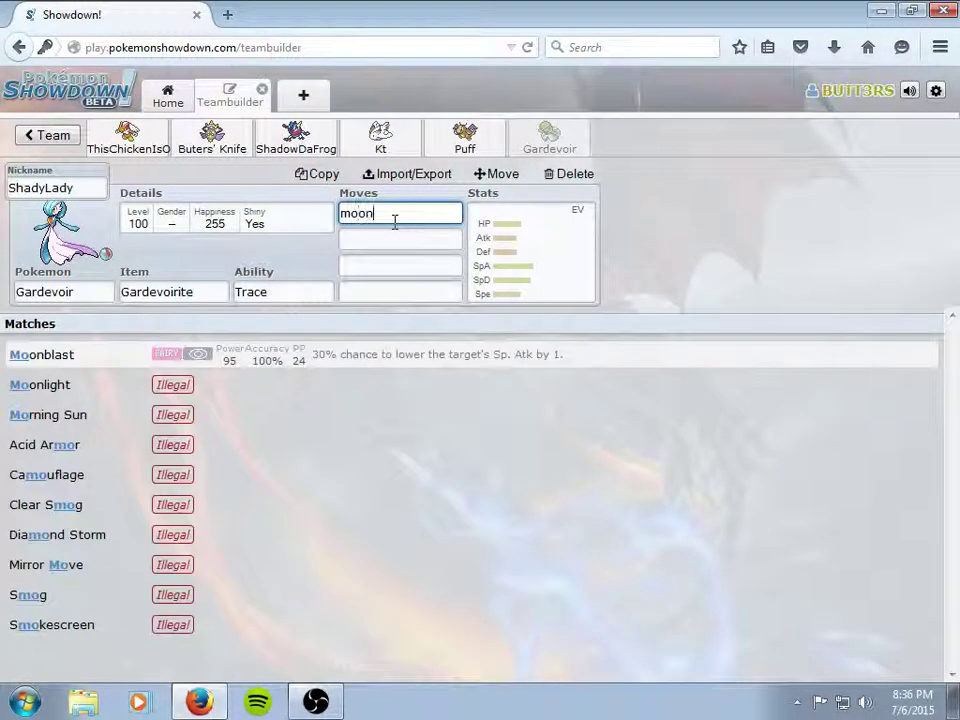
left_click(333, 358)
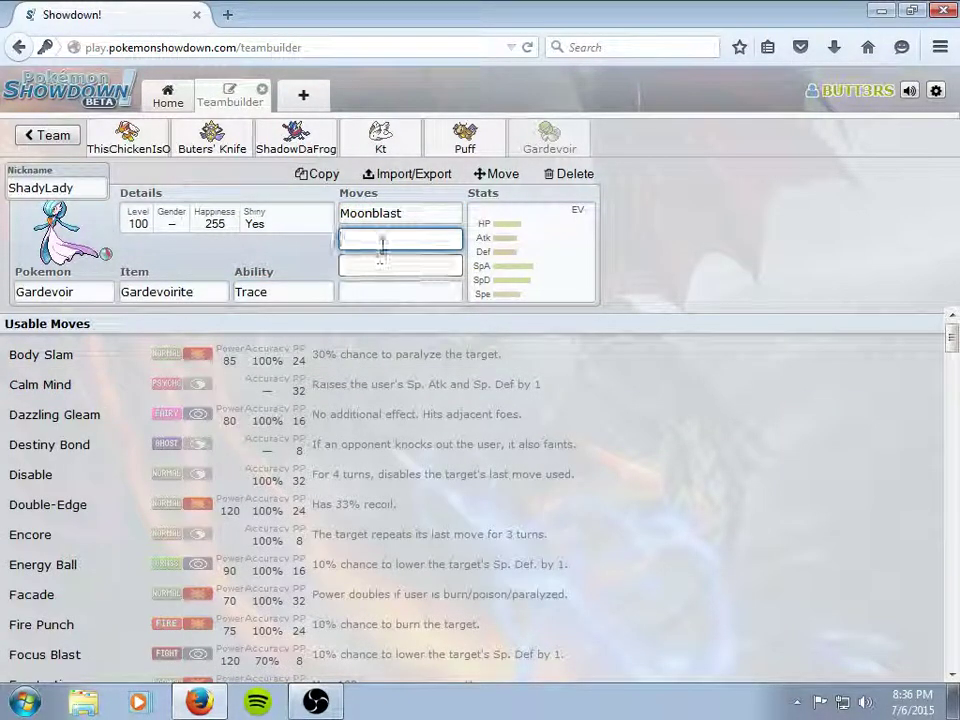
left_click(286, 390)
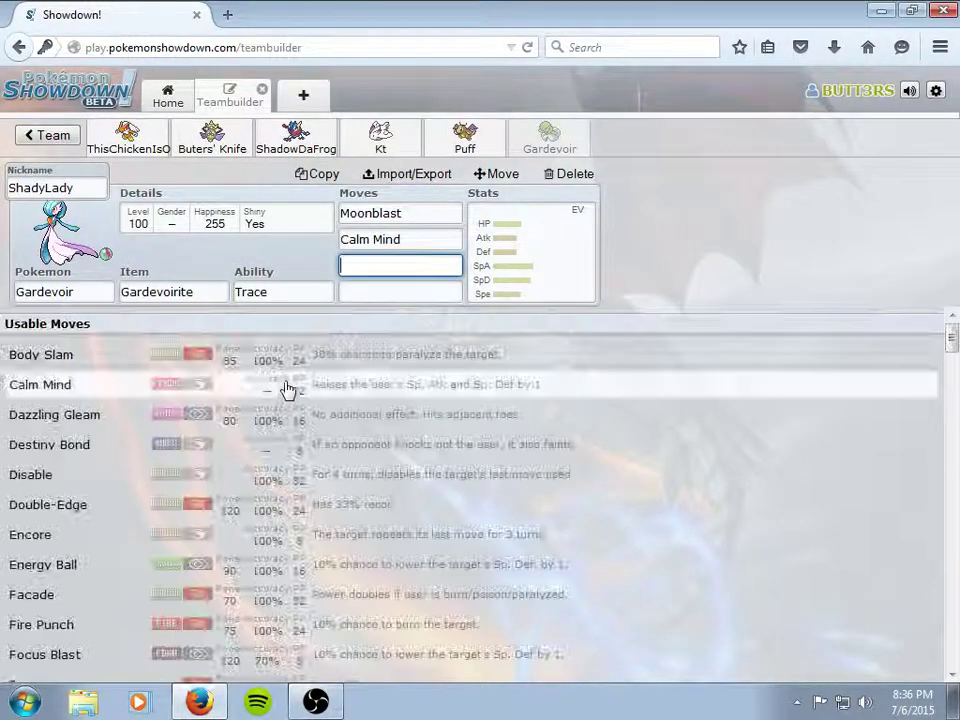
left_click(381, 291)
type("bat")
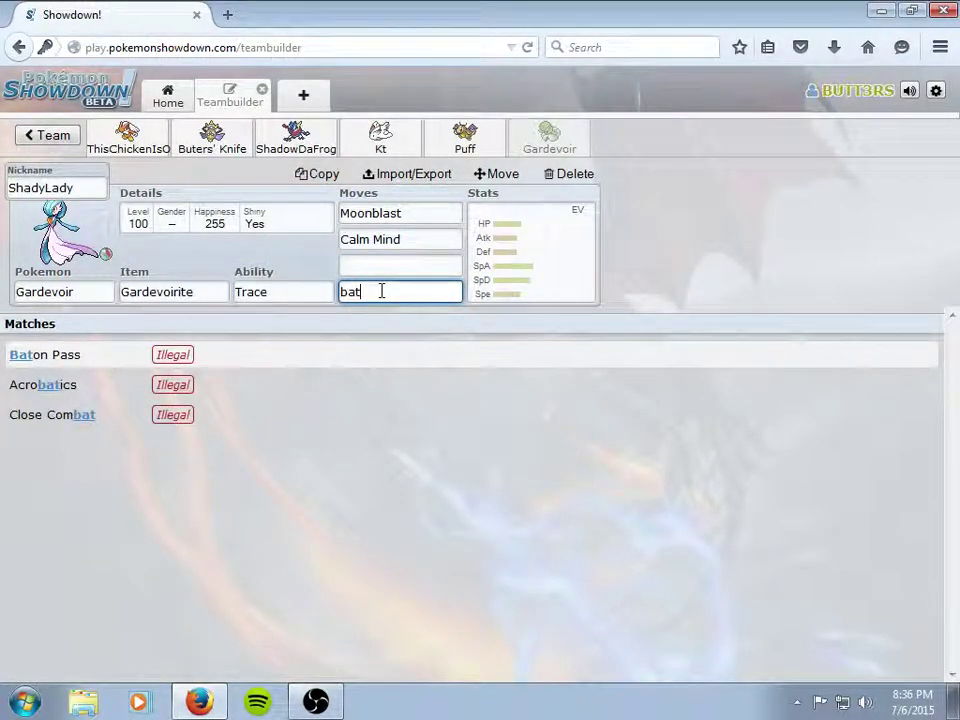
key("BackSpace")
Set Gardevoir's third move to Destiny Bond and its fourth move to Shadow Ball.
left_click(379, 265)
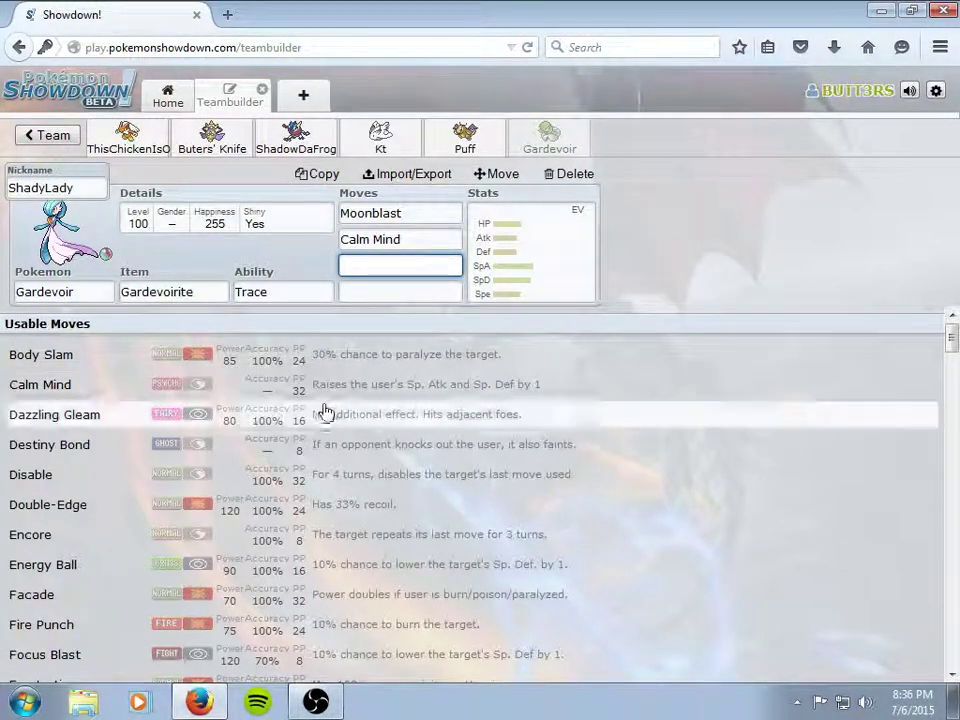
left_click(303, 446)
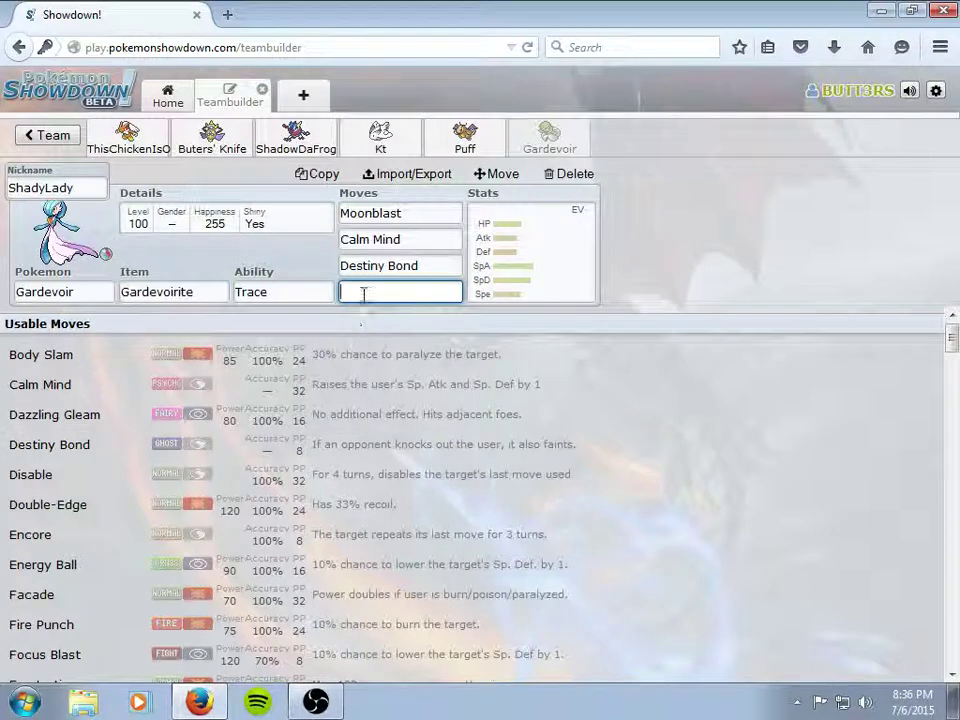
scroll(306, 505, "down", 2)
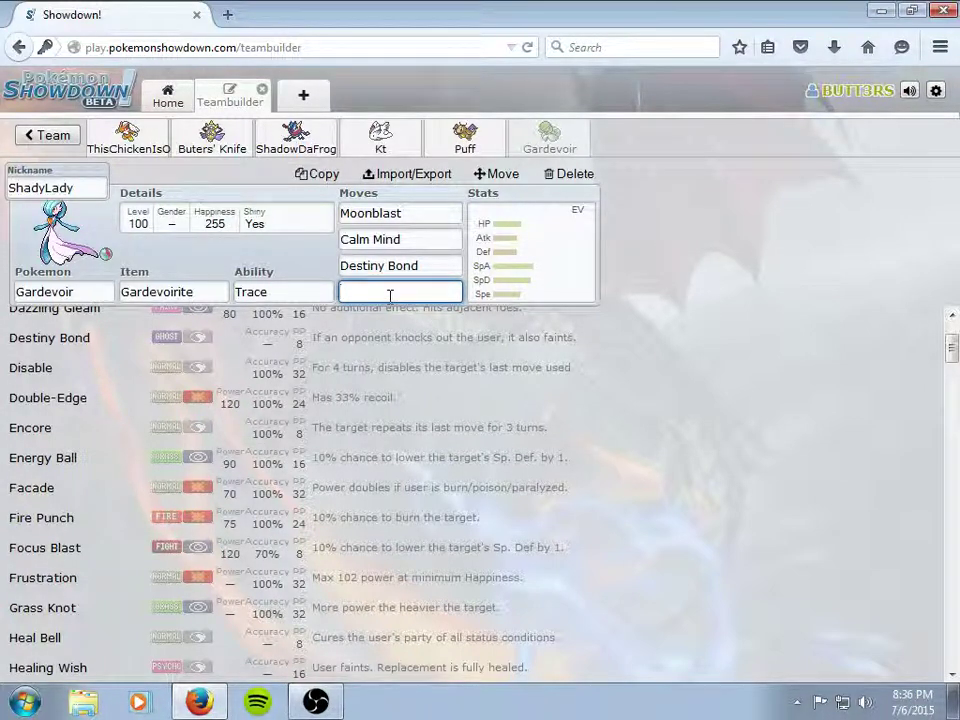
type("ad")
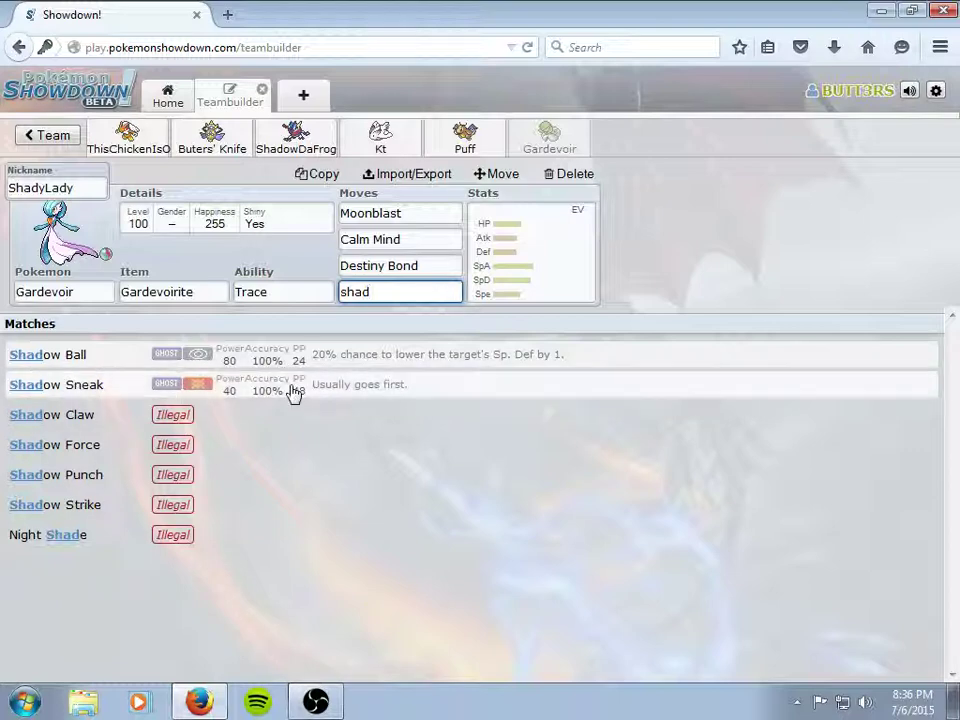
left_click(412, 239)
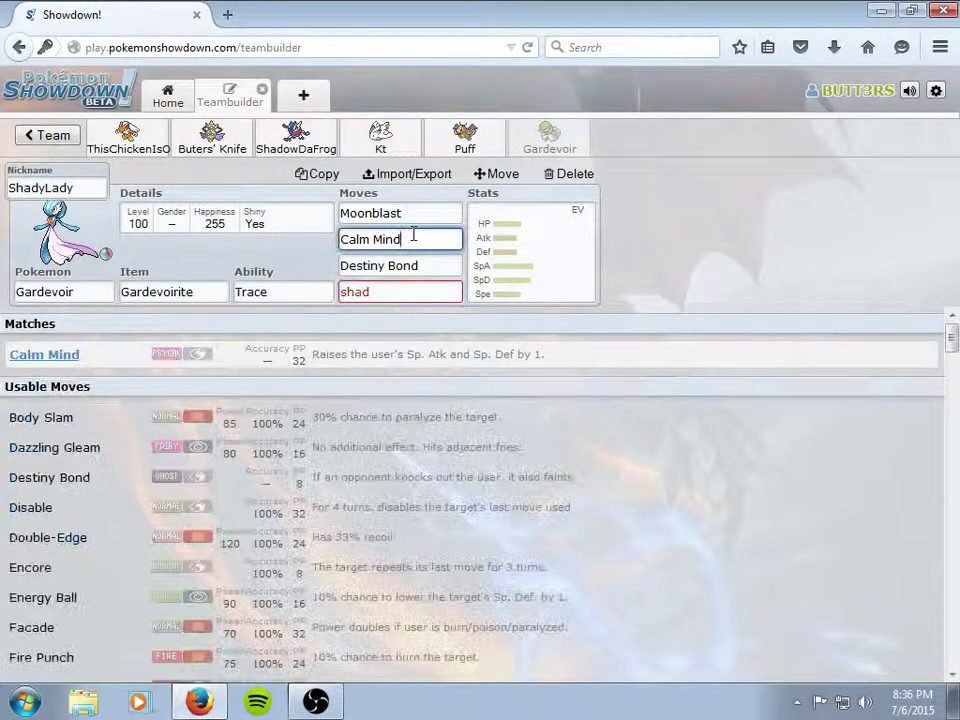
left_click(403, 291)
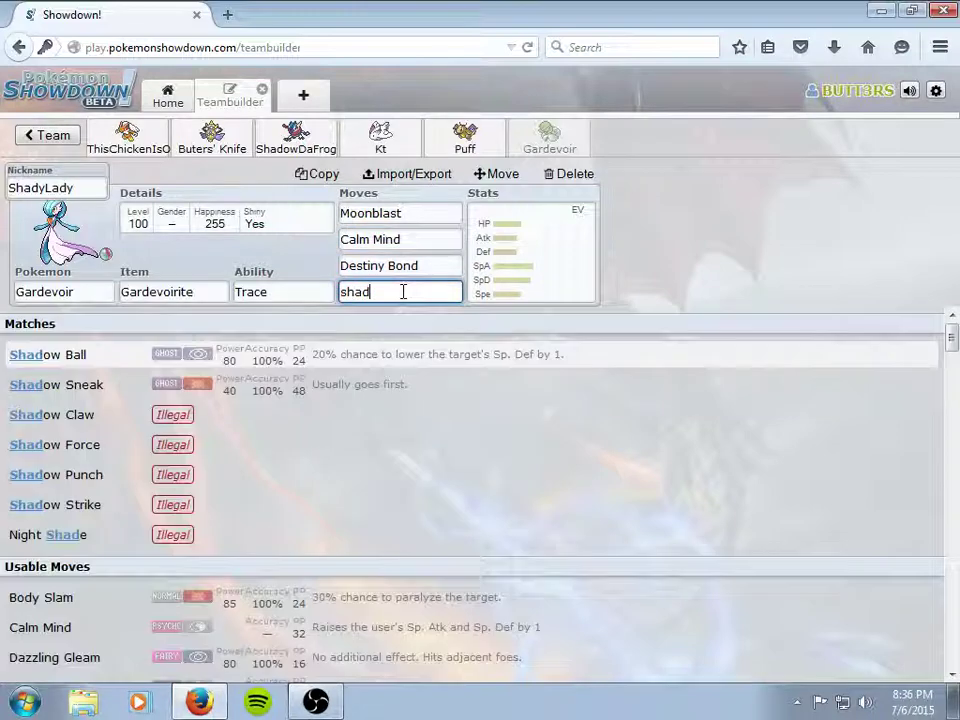
left_click(281, 360)
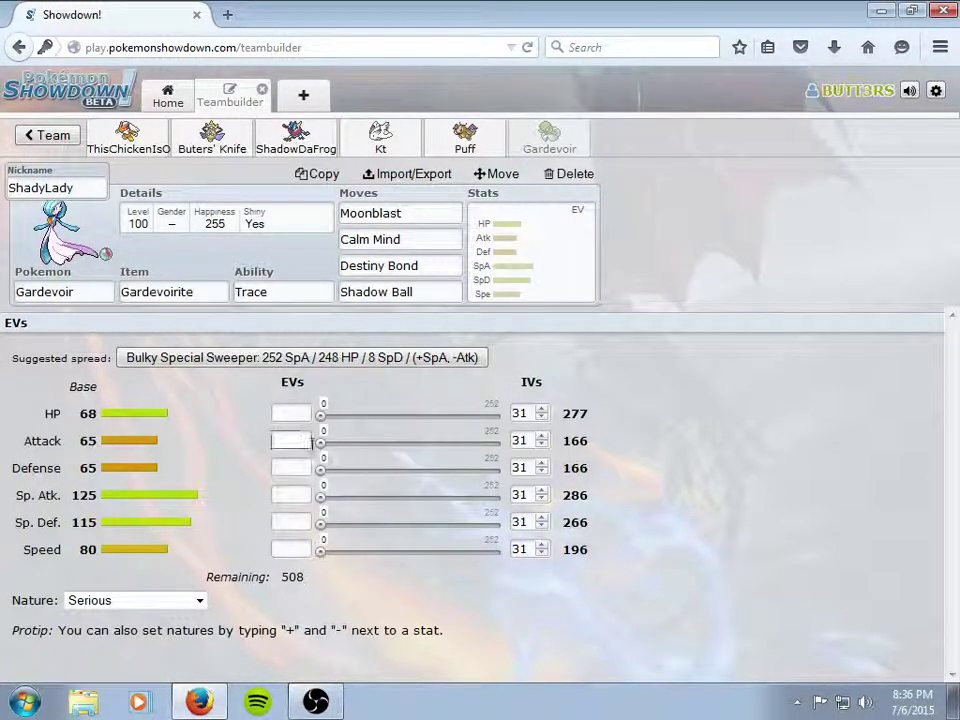
Assign Gardevoir 252 Defense and 252 Speed EVs and set its nature to Timid.
left_click_drag(320, 470, 542, 470)
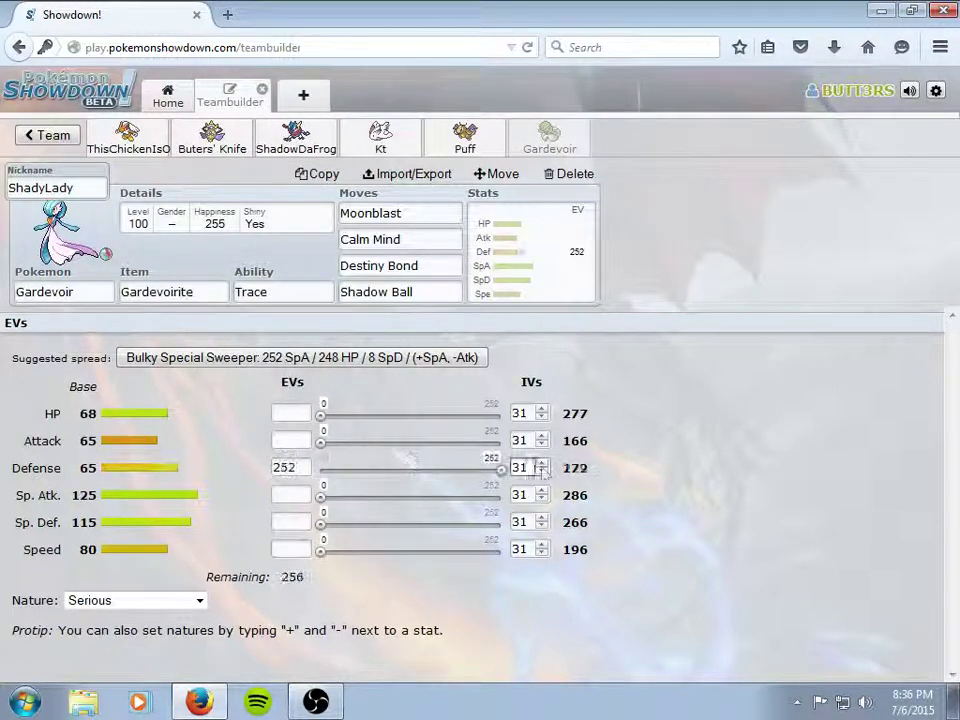
left_click_drag(321, 551, 597, 540)
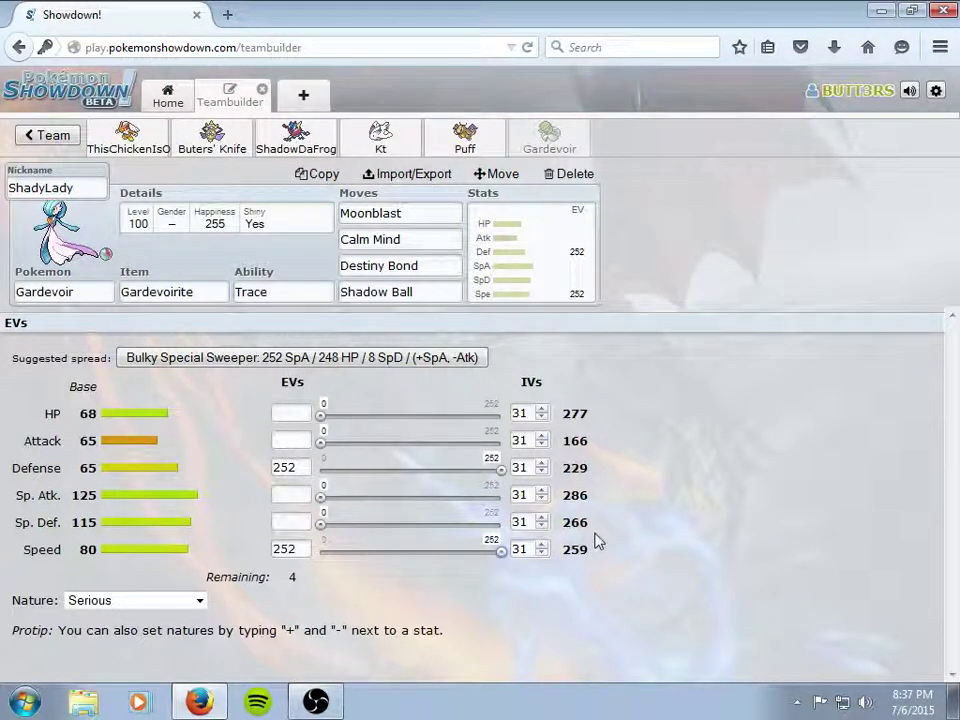
left_click(199, 601)
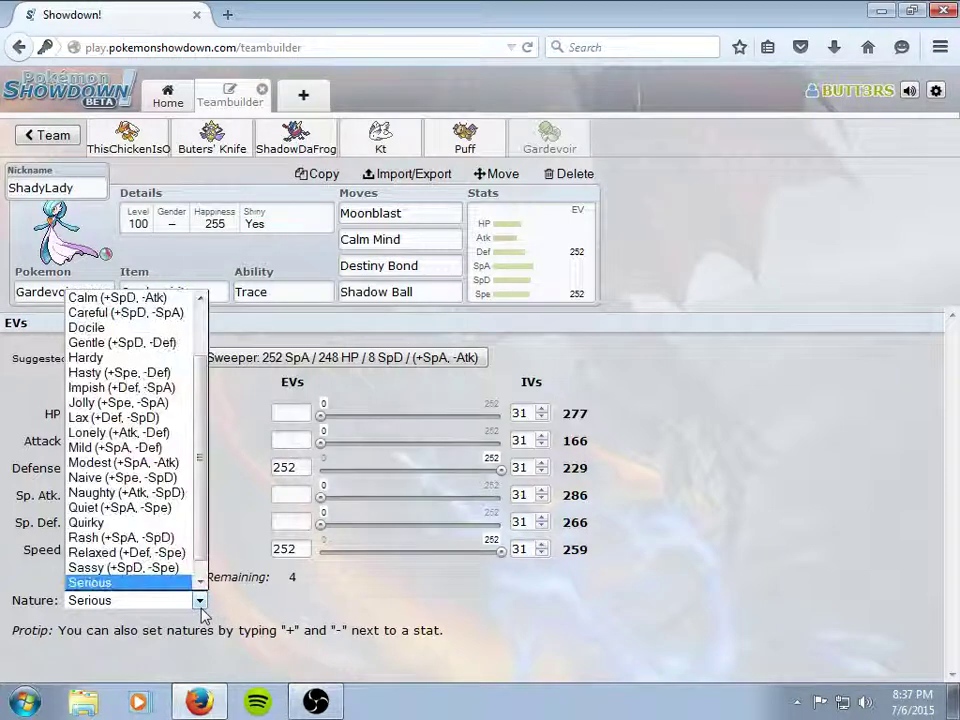
scroll(150, 540, "down", 1)
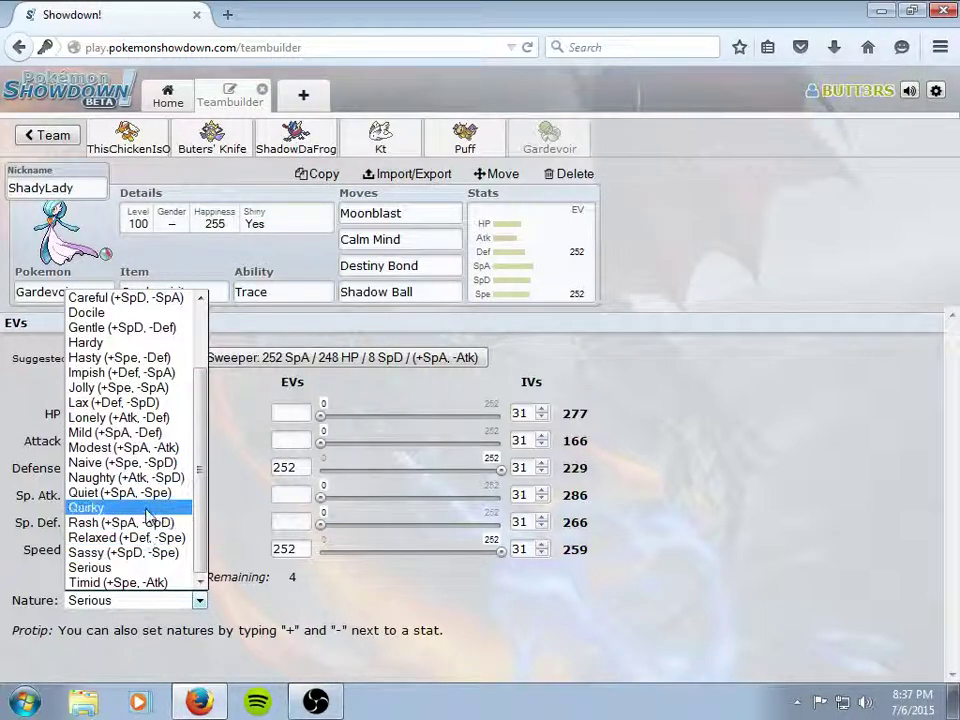
scroll(147, 440, "up", 1)
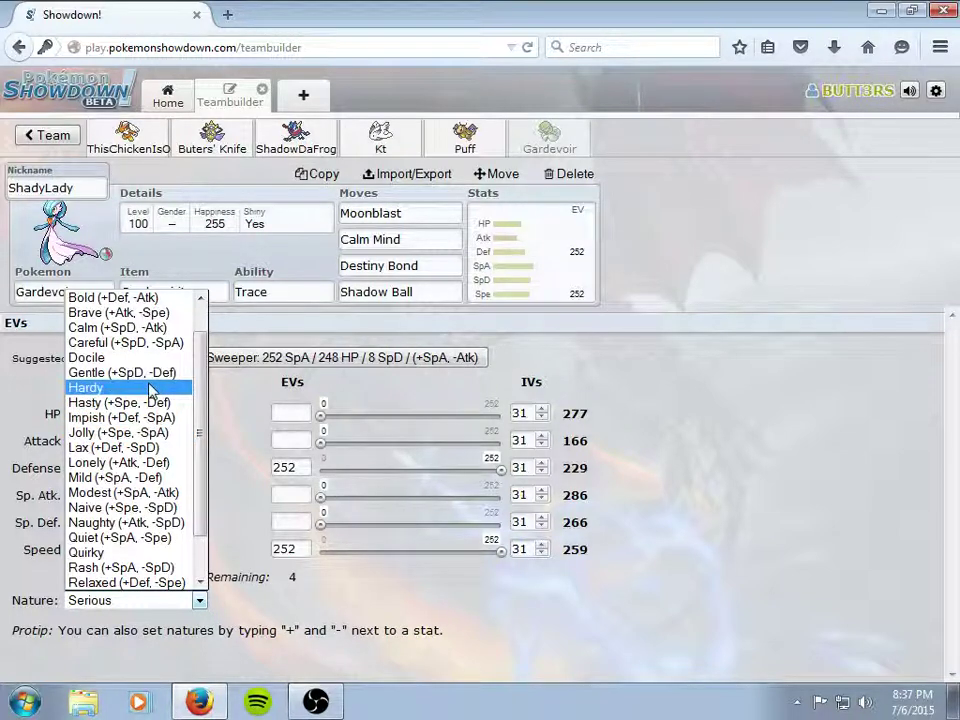
scroll(150, 390, "up", 1)
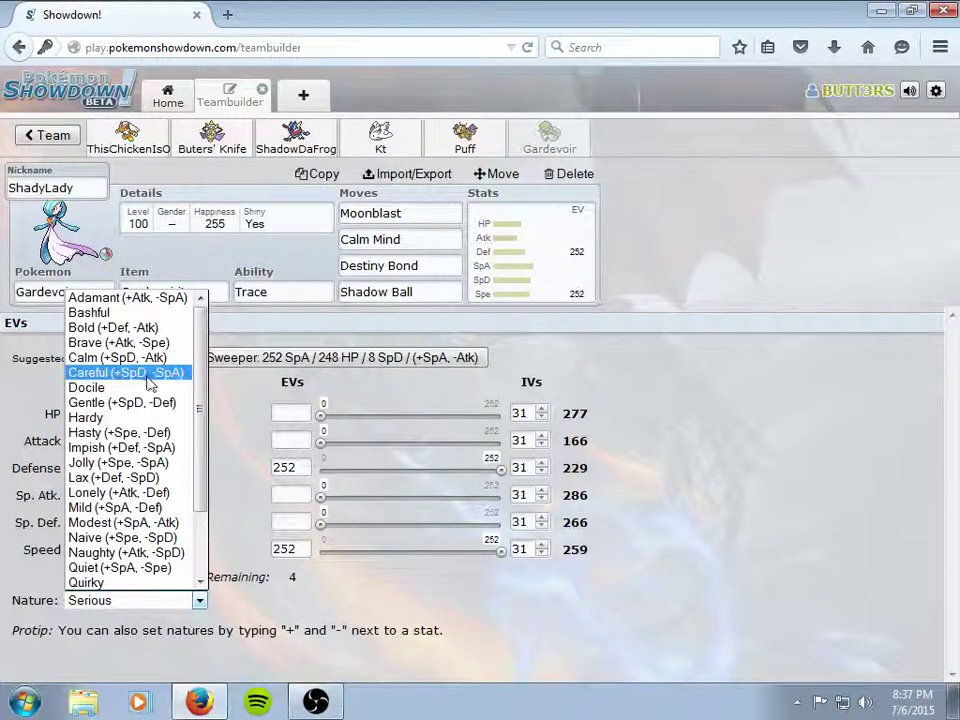
scroll(148, 408, "down", 1)
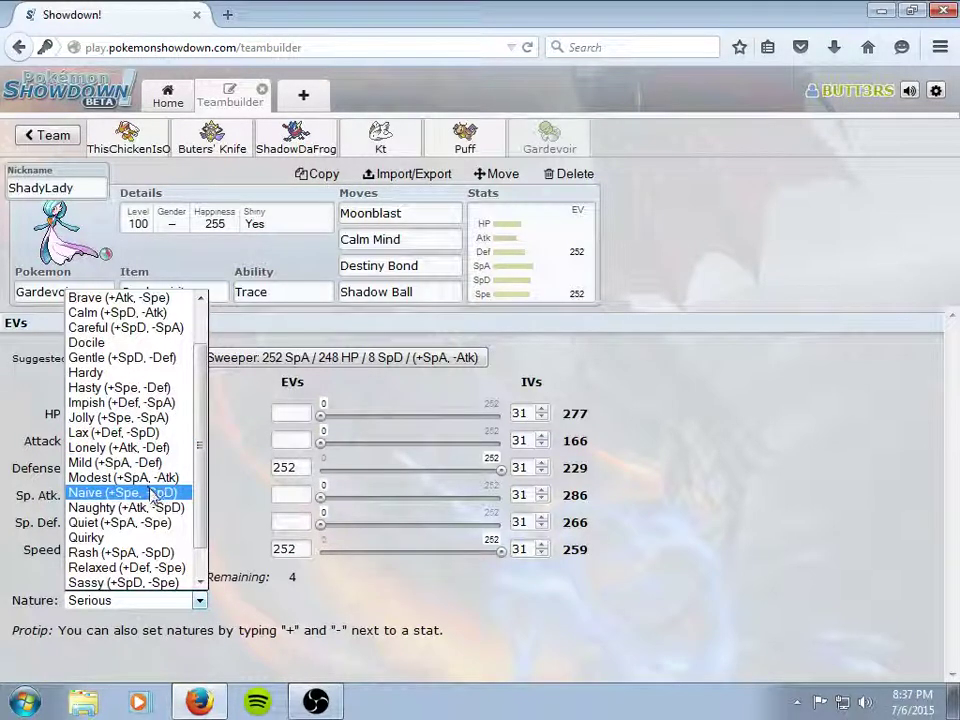
scroll(165, 510, "down", 1)
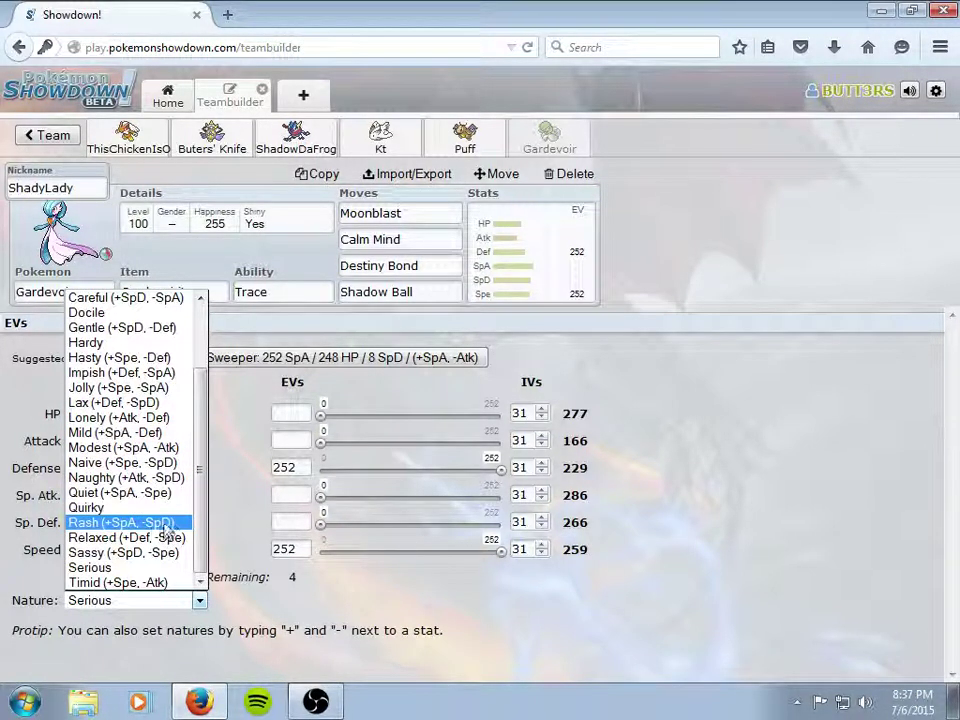
left_click(152, 583)
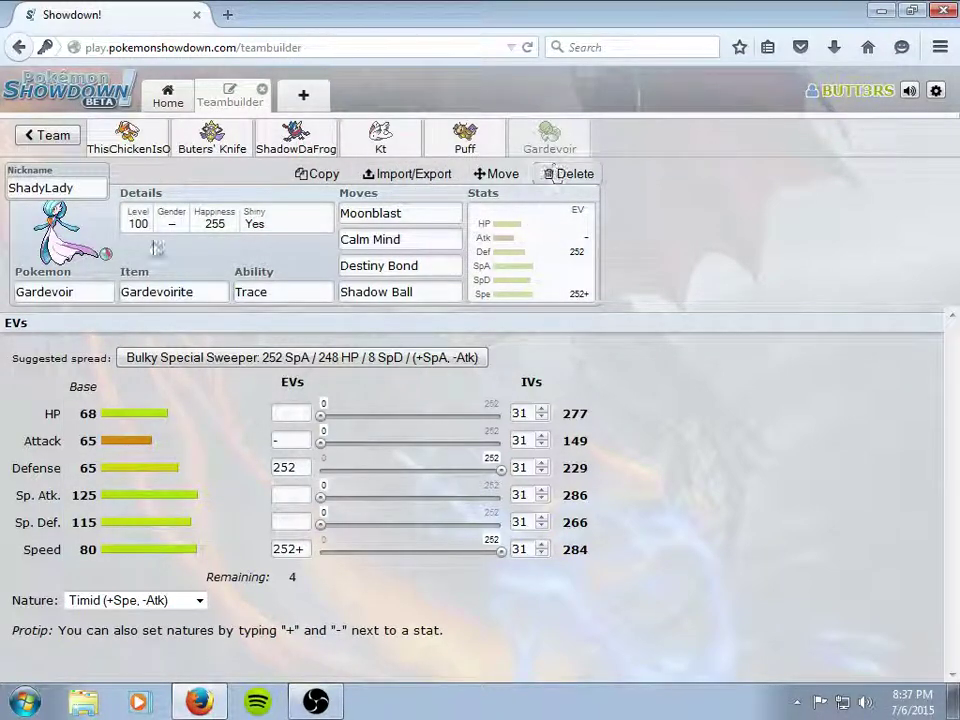
Open the whole team's text export from the team overview and copy all six Pokémon sets.
left_click(125, 140)
left_click(40, 135)
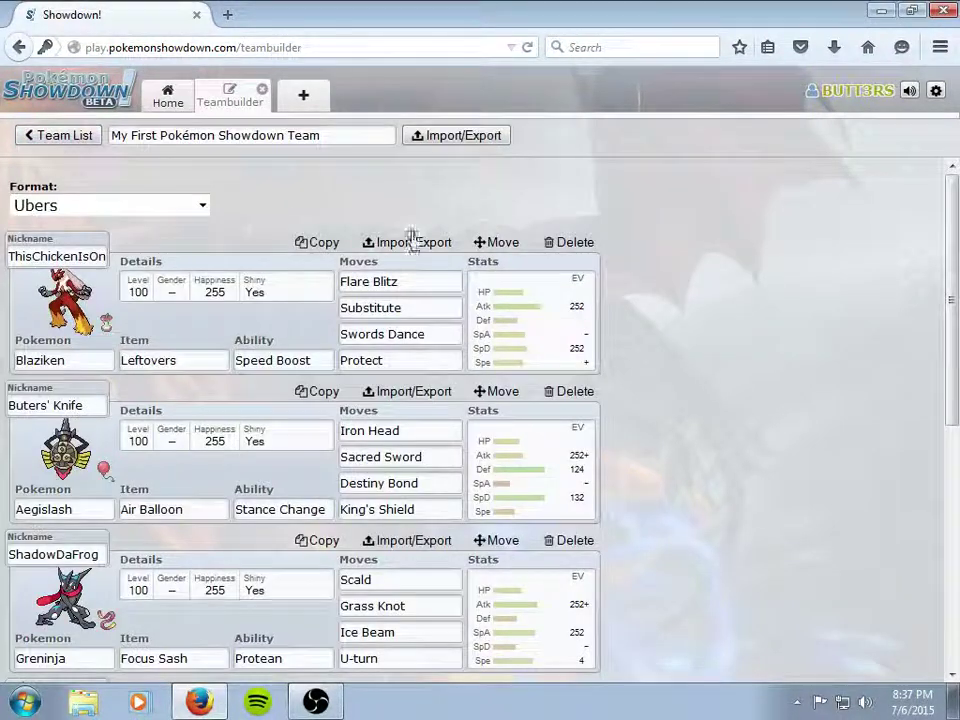
left_click(455, 137)
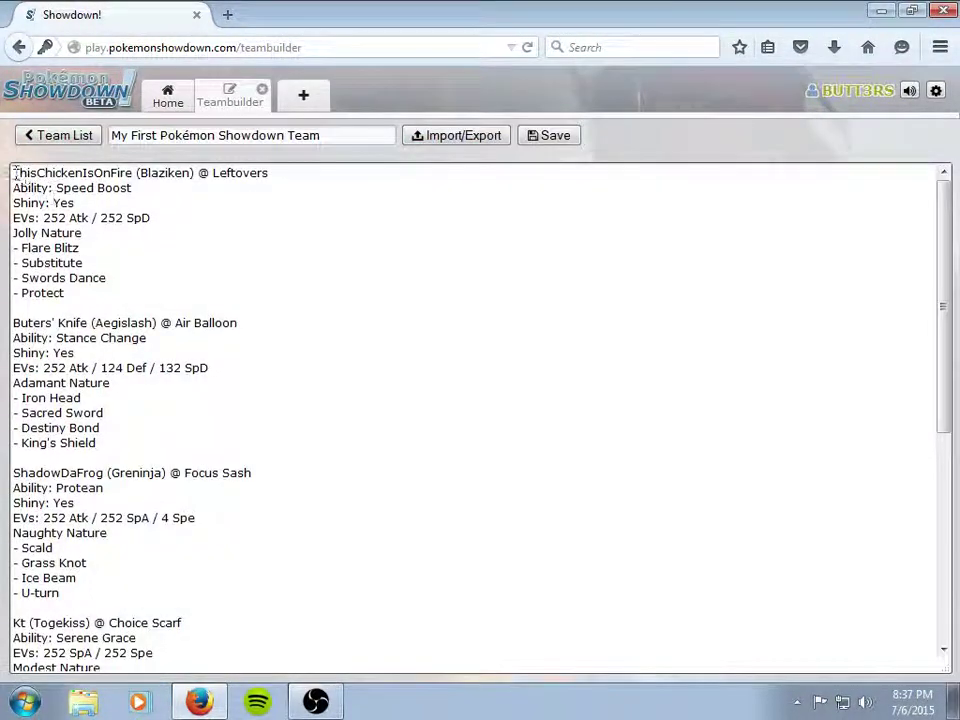
left_click_drag(14, 172, 233, 655)
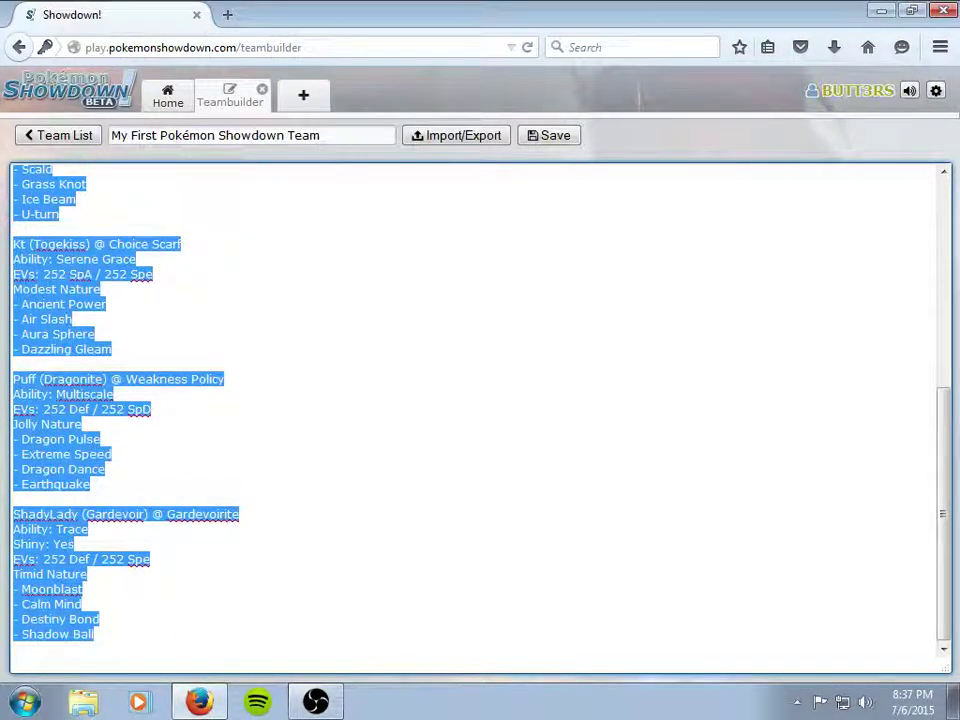
right_click(98, 409)
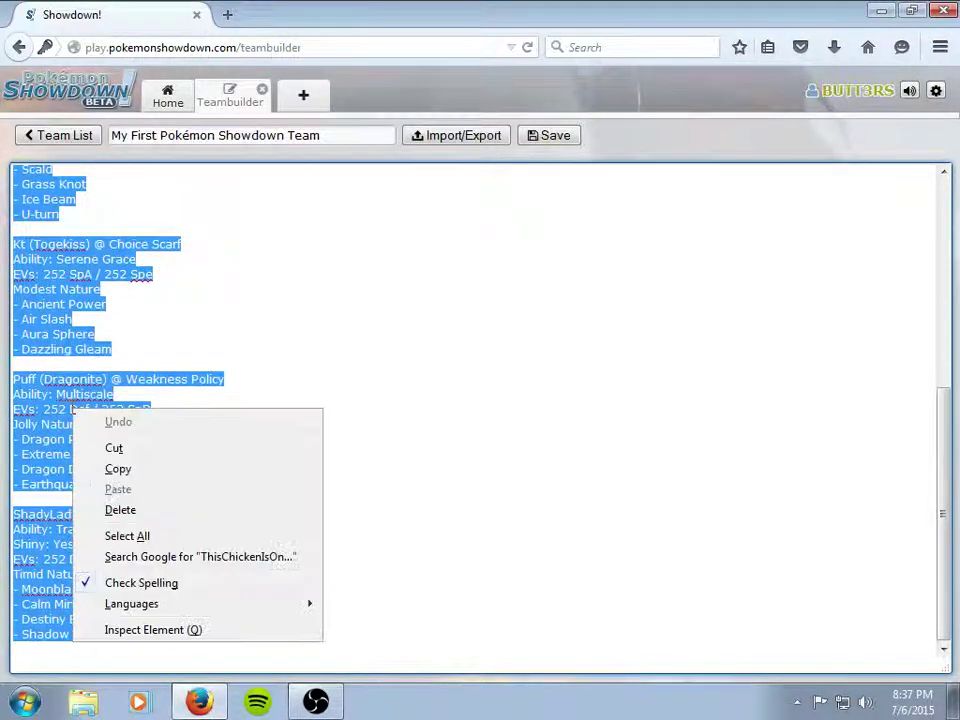
left_click(125, 470)
Open Notepad and paste the copied team export into the blank document.
left_click(24, 702)
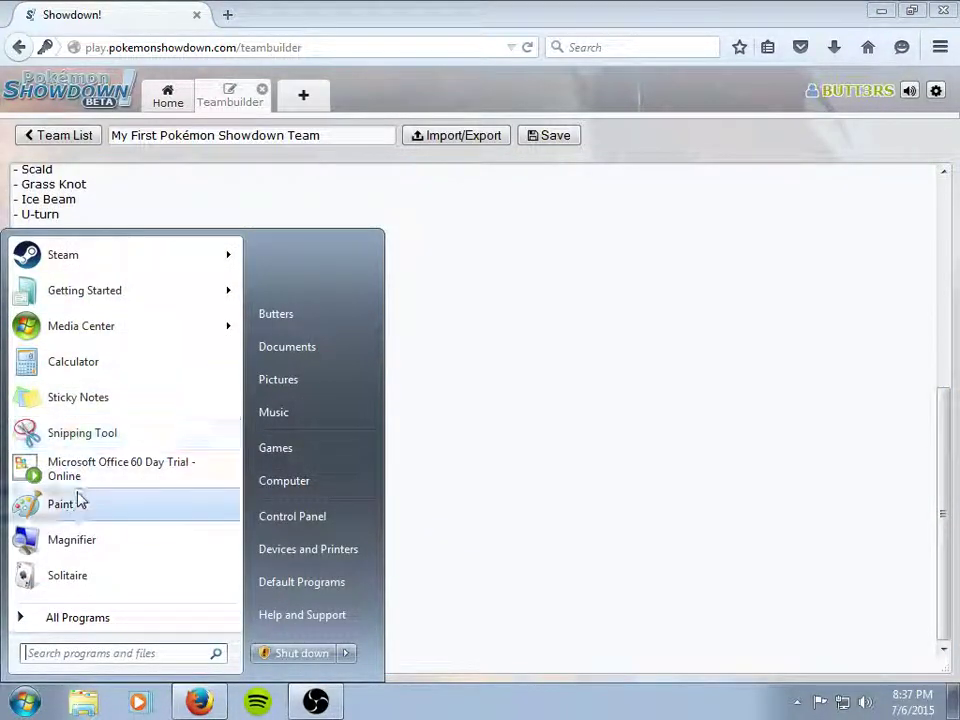
left_click(92, 651)
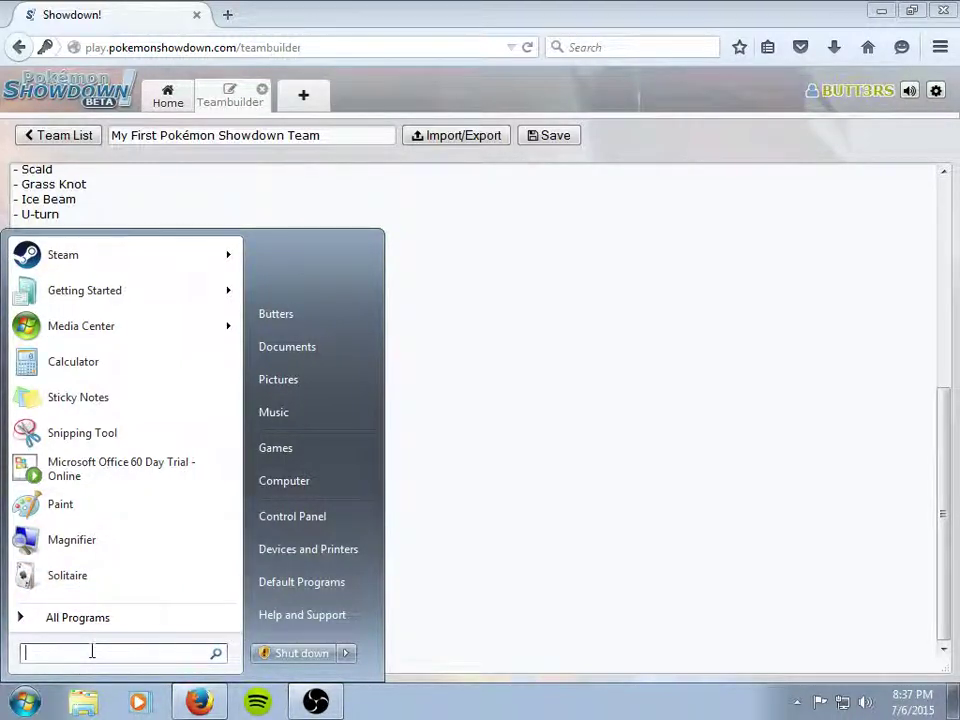
type("note")
key("Down")
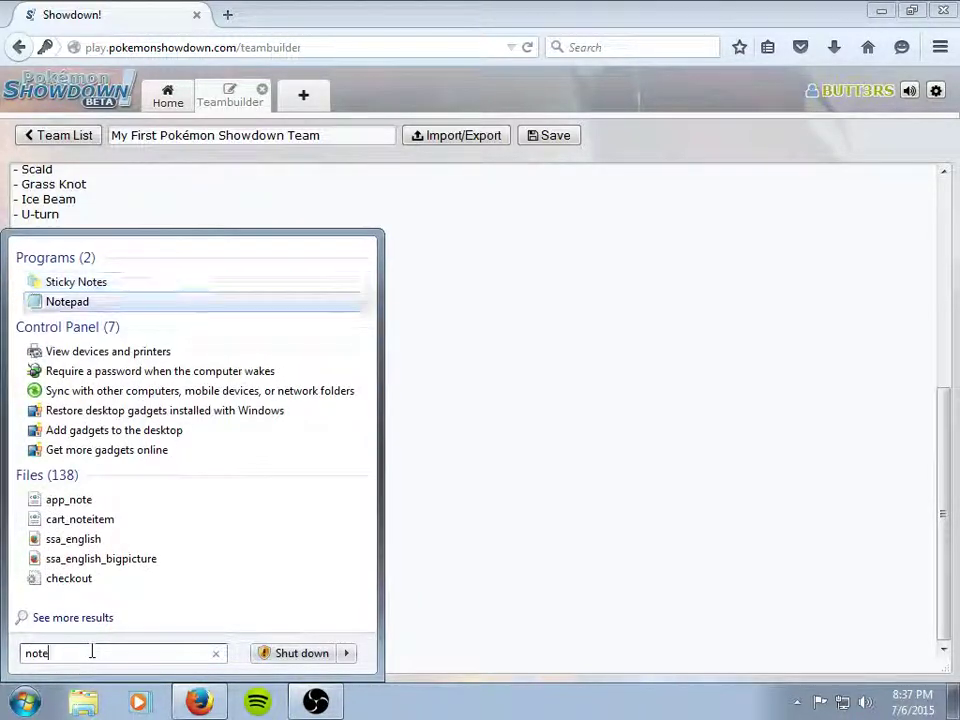
key("Return")
right_click(245, 358)
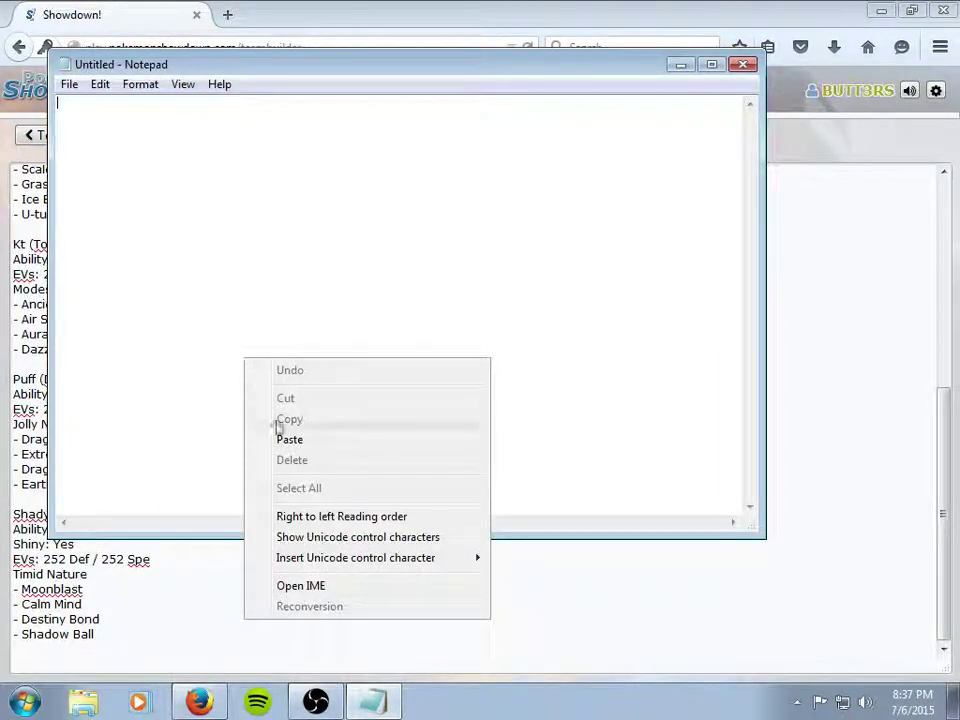
left_click(290, 440)
Save the text file in Documents as "My First UBERS Pokémon Showdown Team" and close Notepad.
left_click(70, 84)
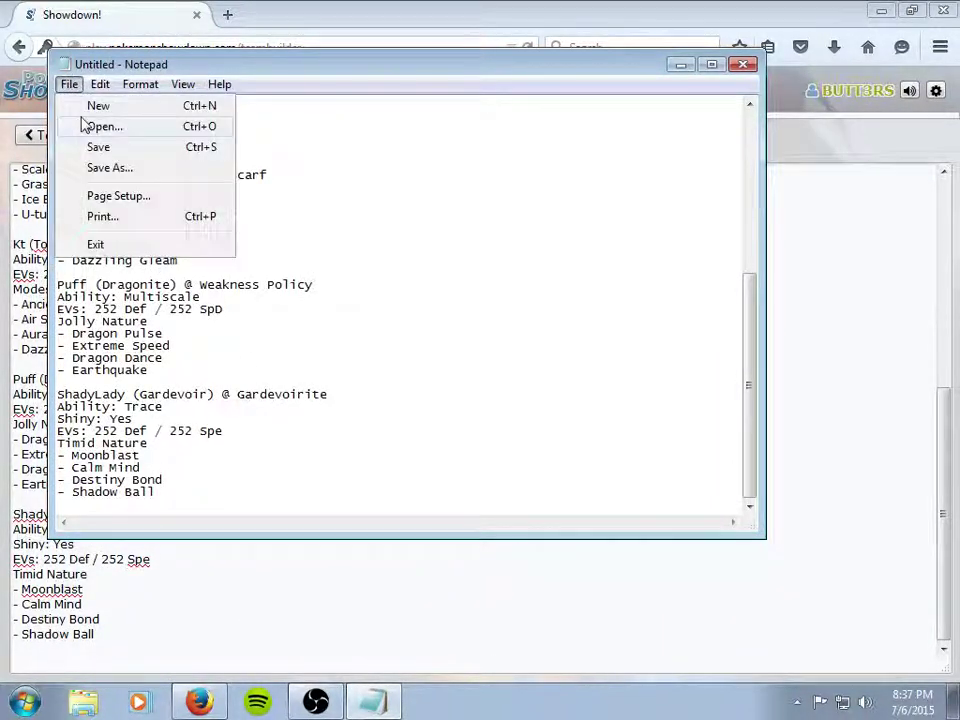
left_click(111, 168)
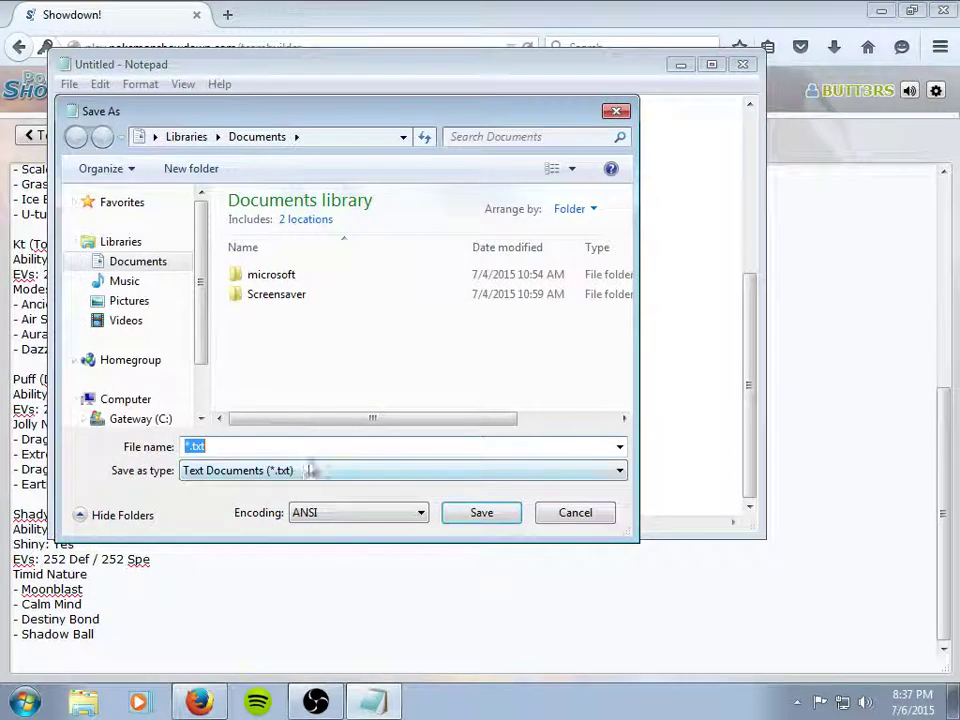
type("My")
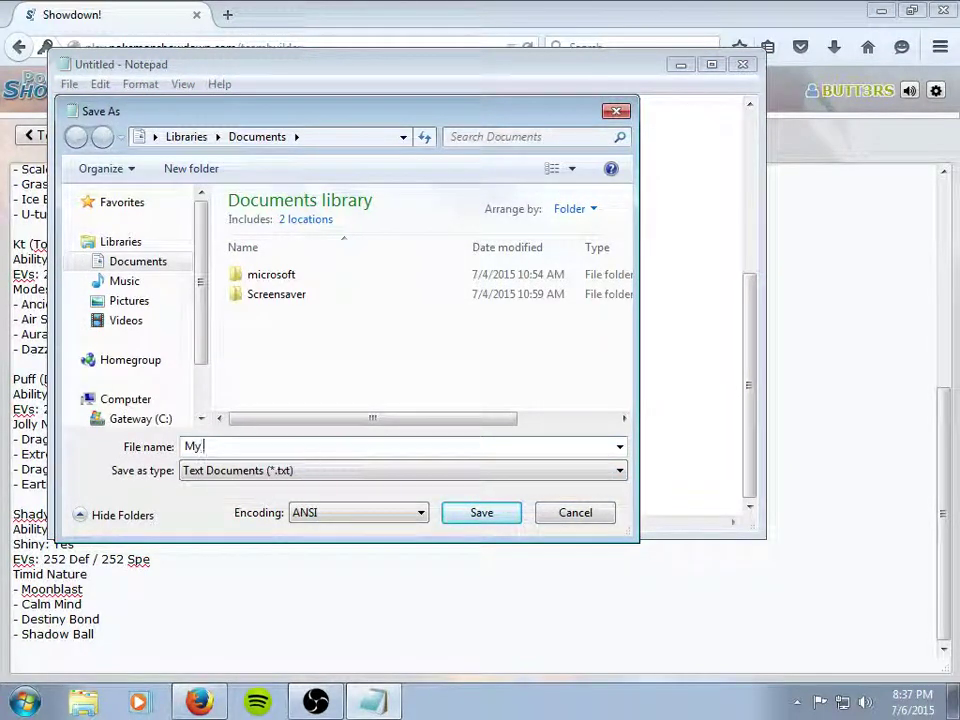
type(" First ")
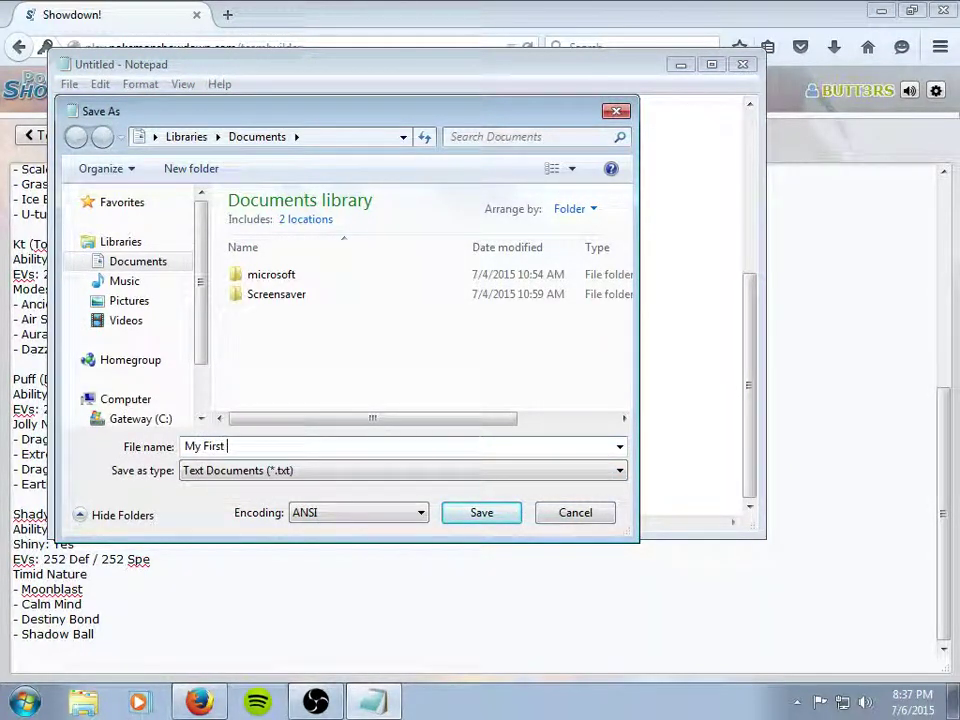
type("UBERS")
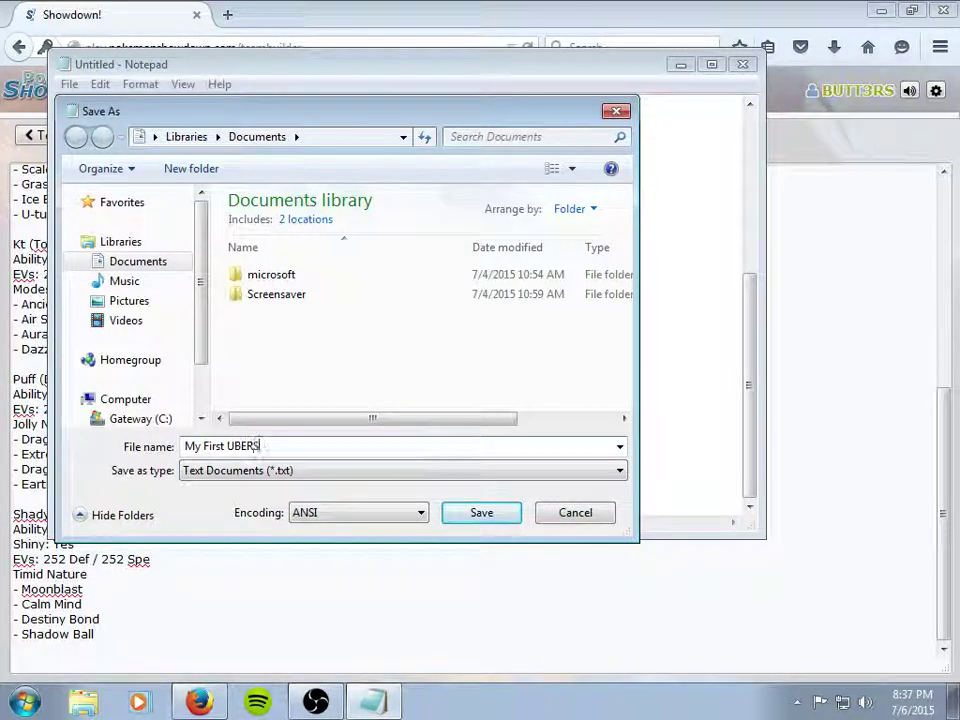
type(" Poke")
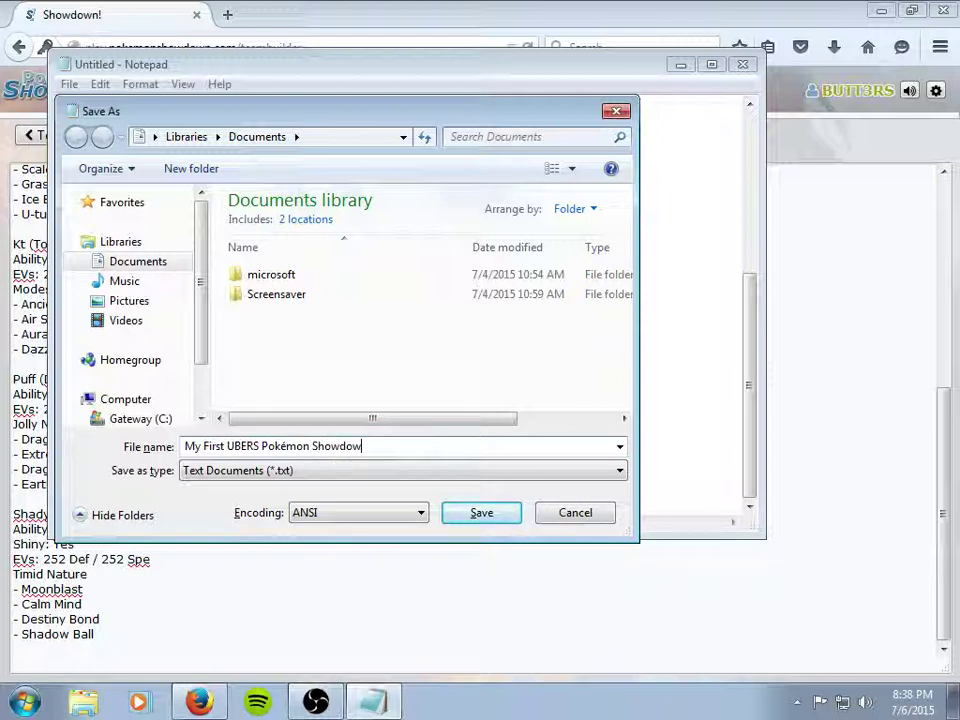
type("mon Showdown Team")
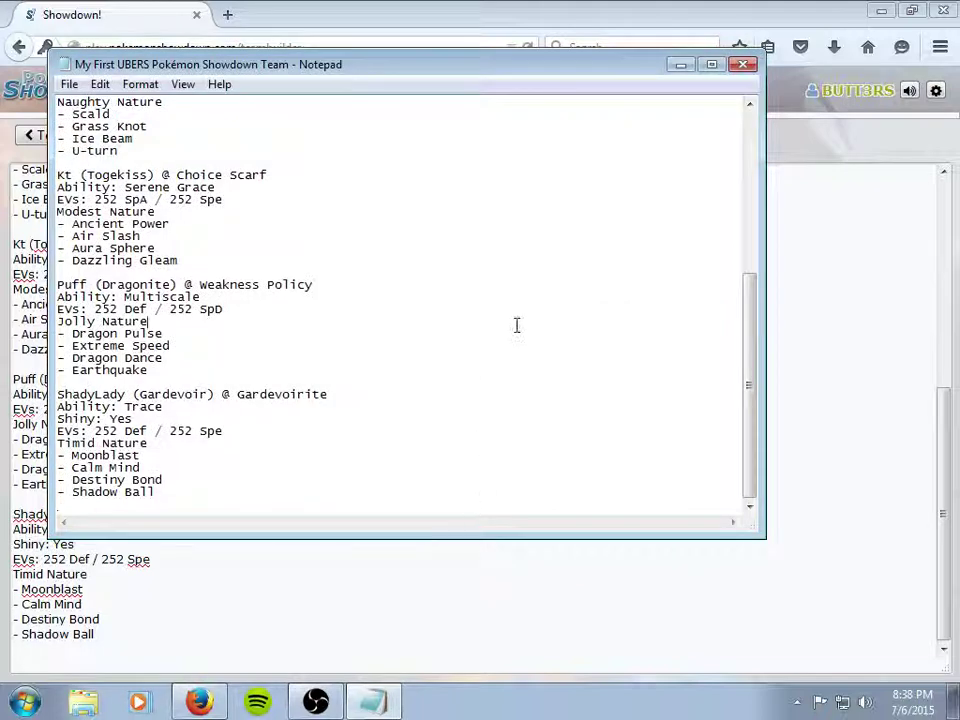
left_click(741, 65)
Save the team from its export text in the Teambuilder, returning to the team overview.
left_click(304, 197)
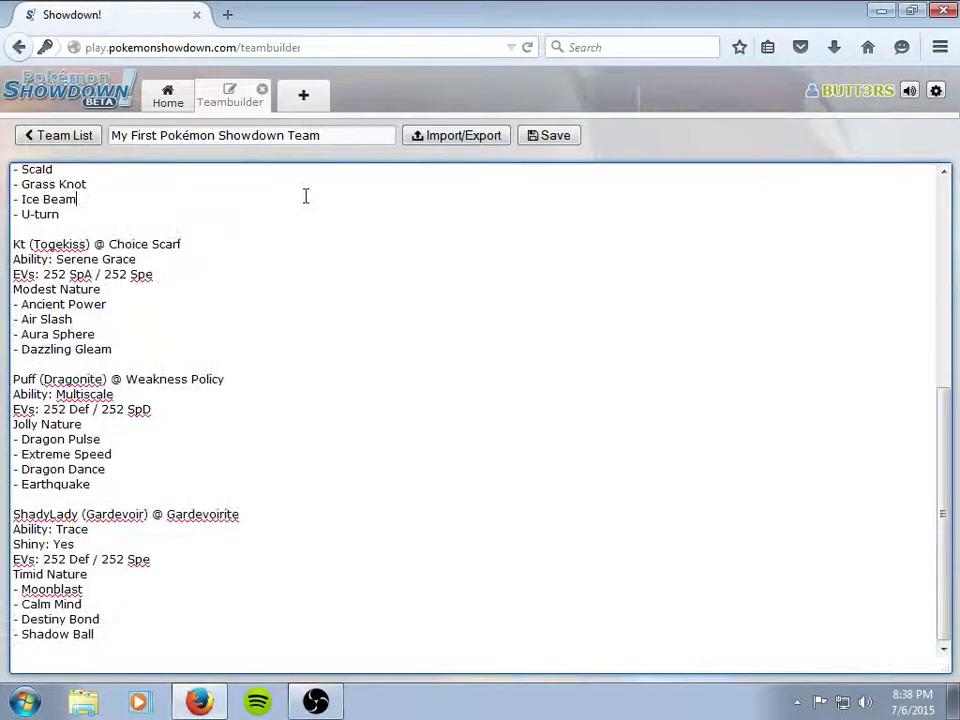
scroll(400, 180, "up", 5)
left_click(553, 135)
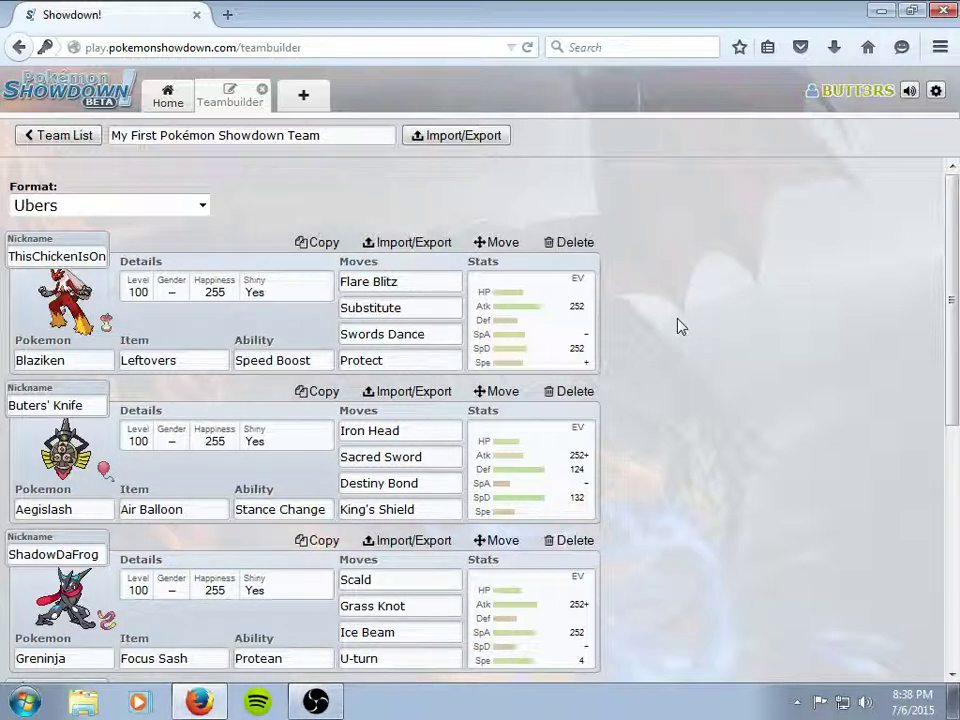
Review the items, abilities, moves and EVs of all six team members from Blaziken to Gardevoir.
scroll(640, 348, "down", 1)
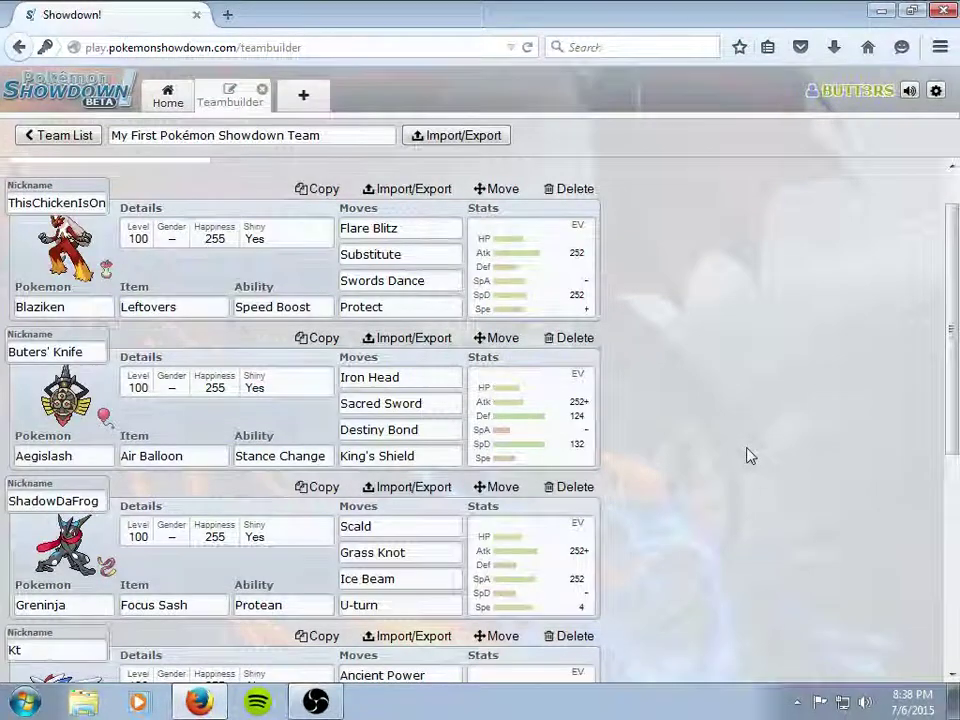
scroll(748, 454, "down", 3)
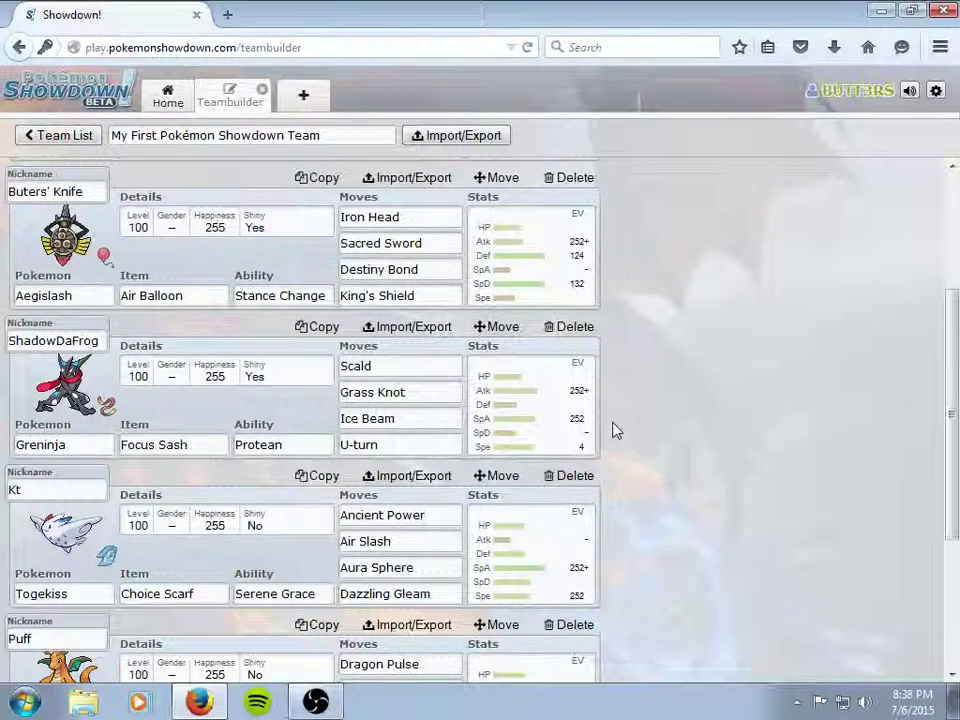
scroll(613, 424, "down", 3)
scroll(613, 424, "down", 1)
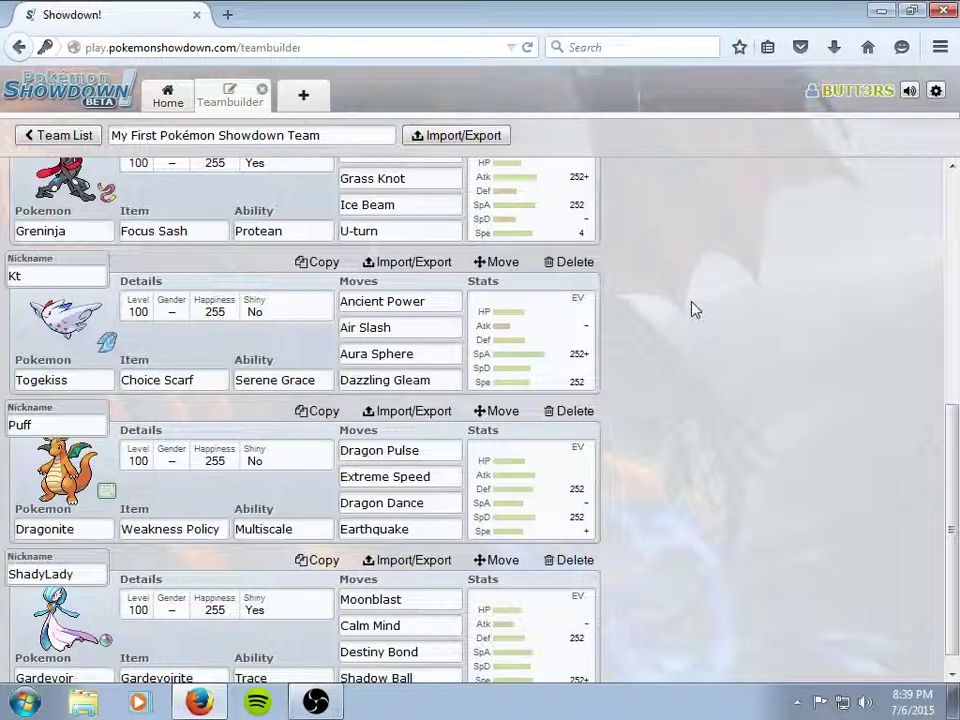
scroll(695, 310, "down", 1)
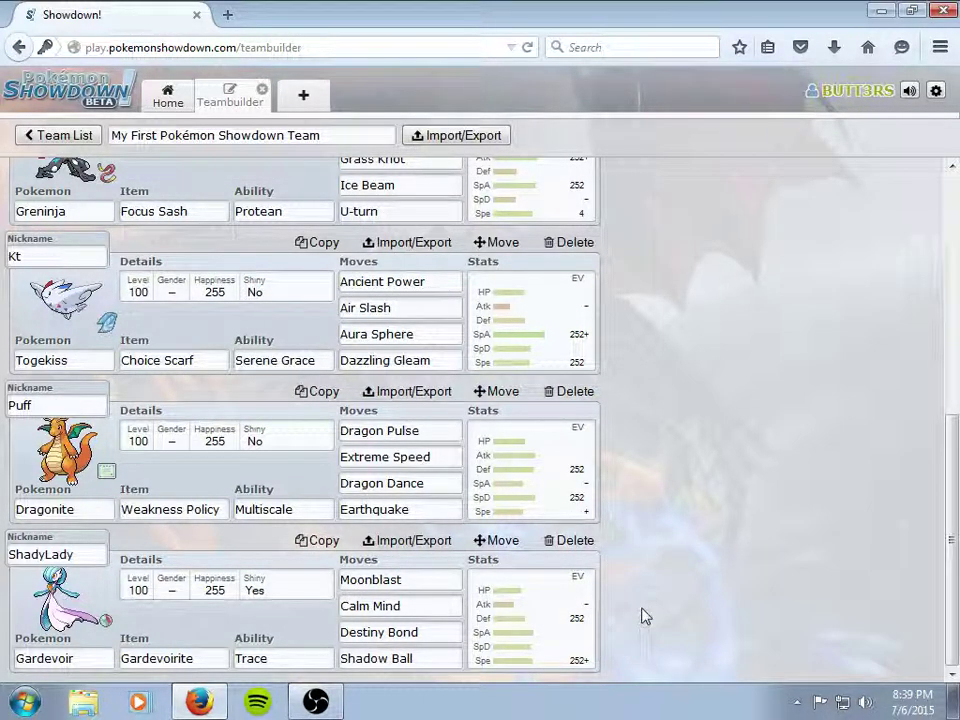
scroll(651, 574, "up", 5)
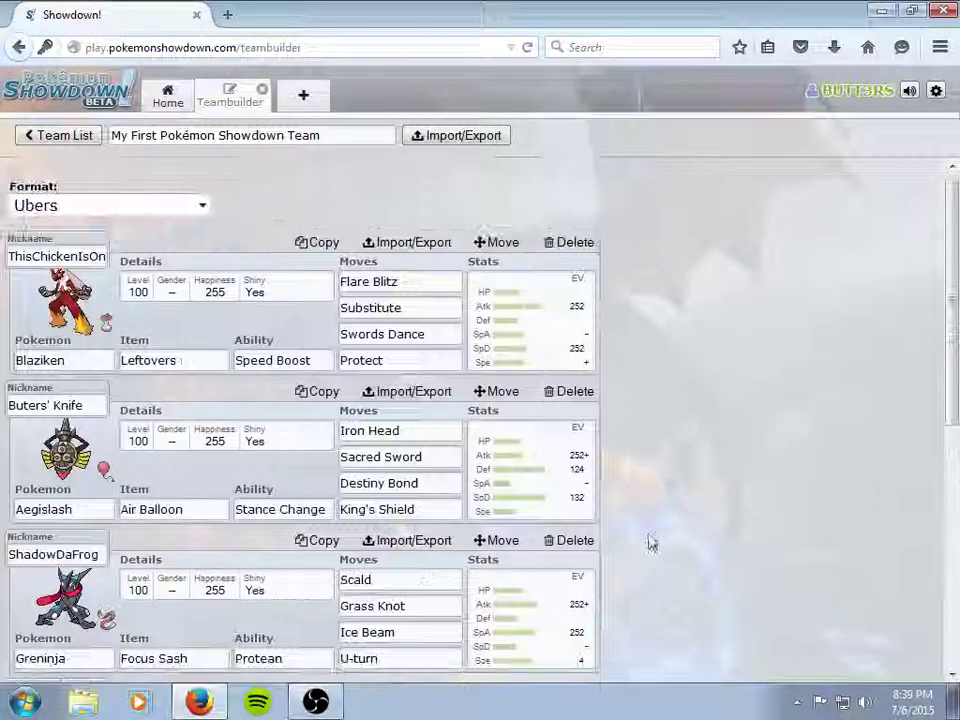